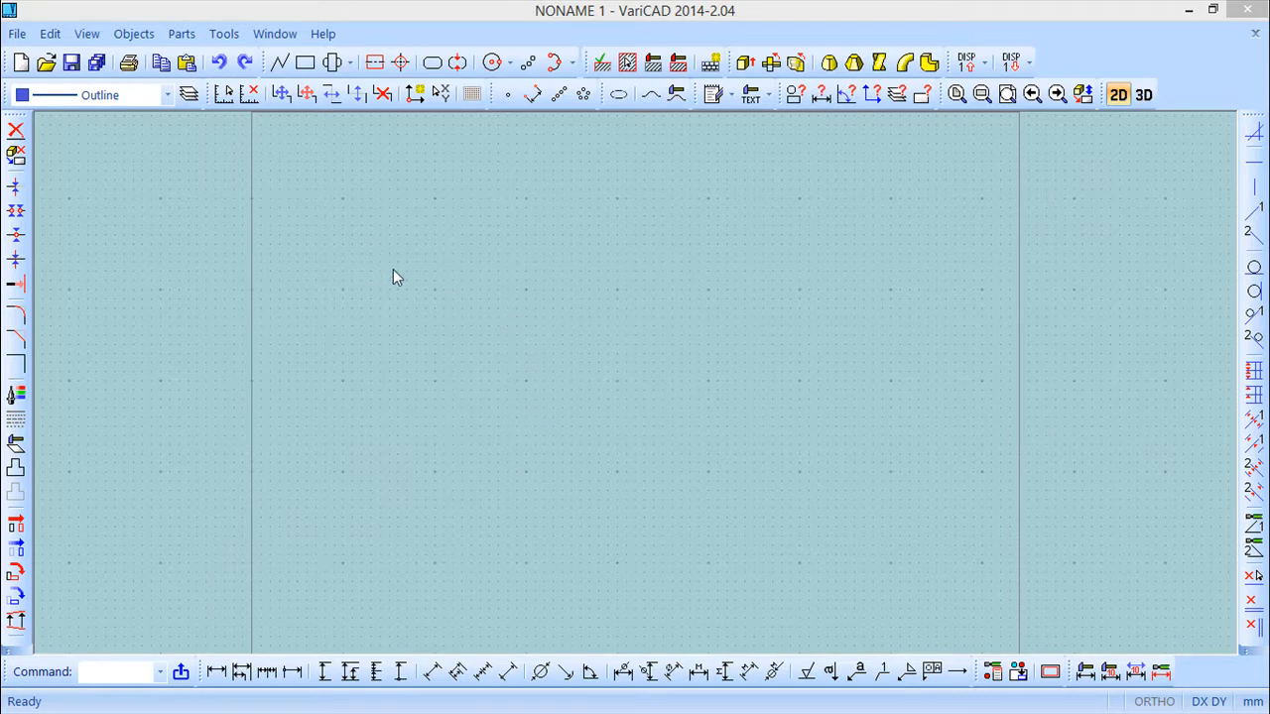
Step: Redraw all objects in the empty drawing and try zooming in and out of the grid
click(86, 37)
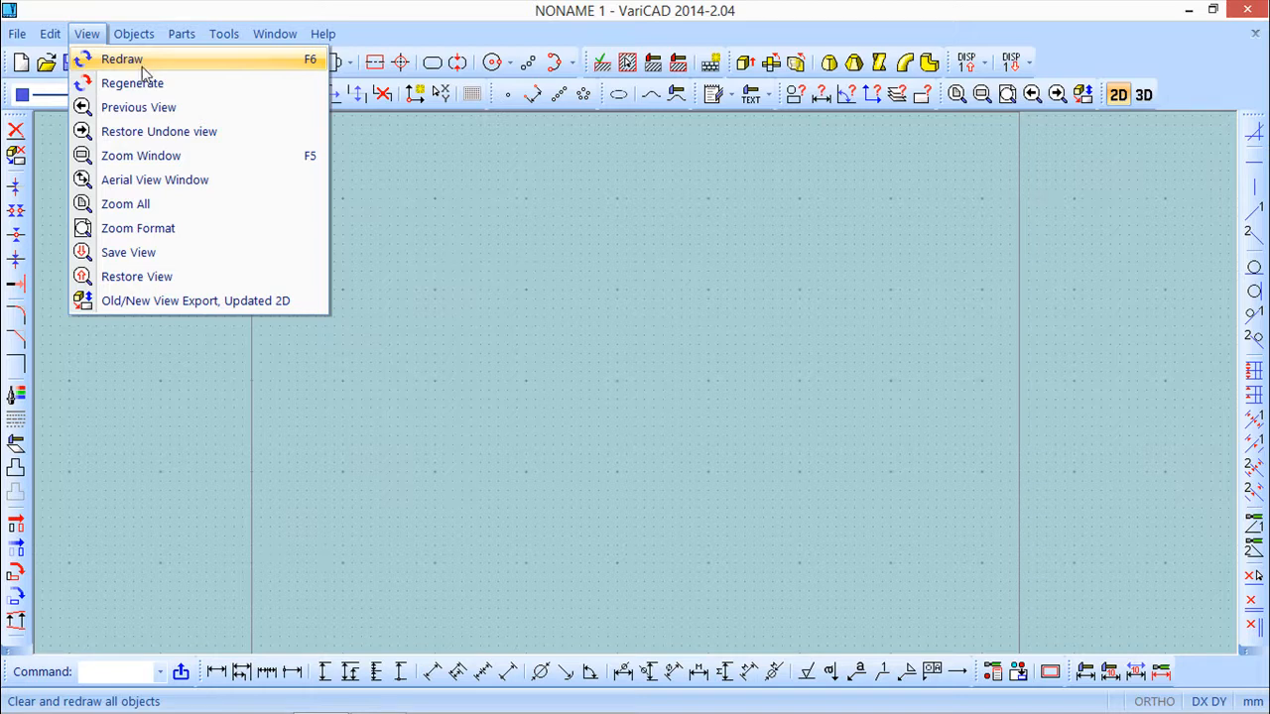
click(185, 59)
scroll(493, 320, up, 1)
scroll(489, 327, up, 4)
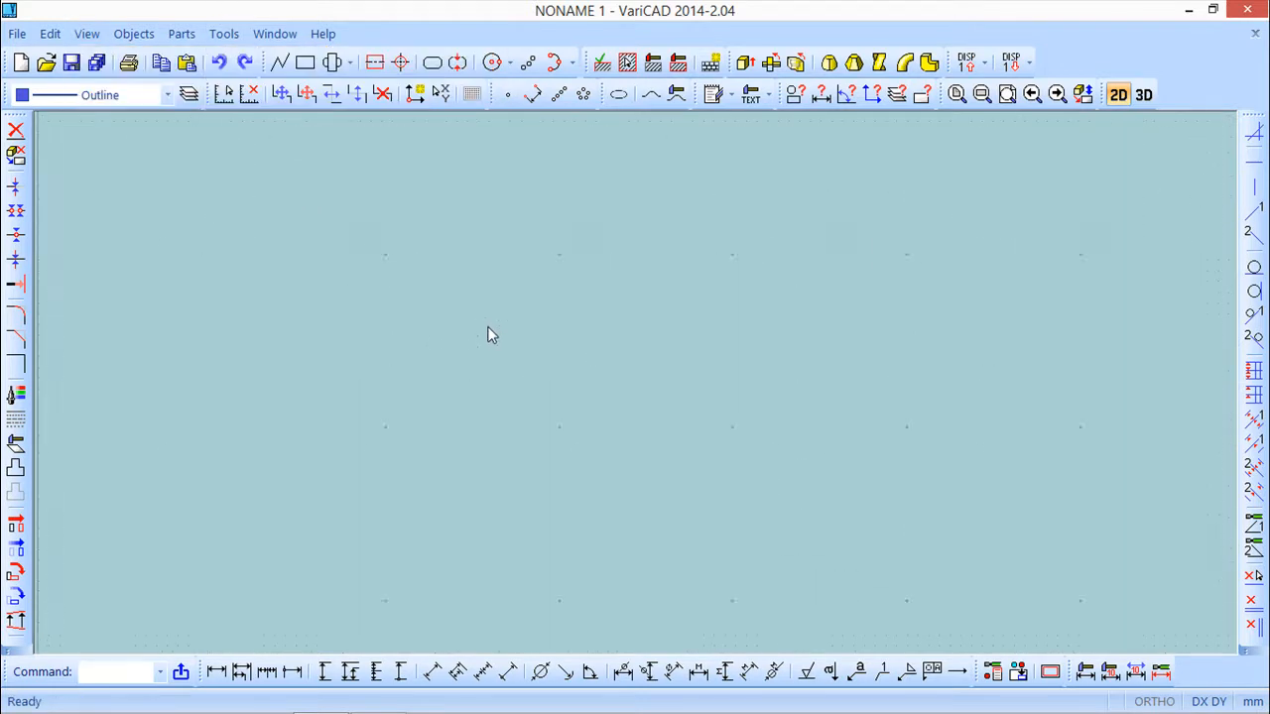
scroll(488, 333, down, 2)
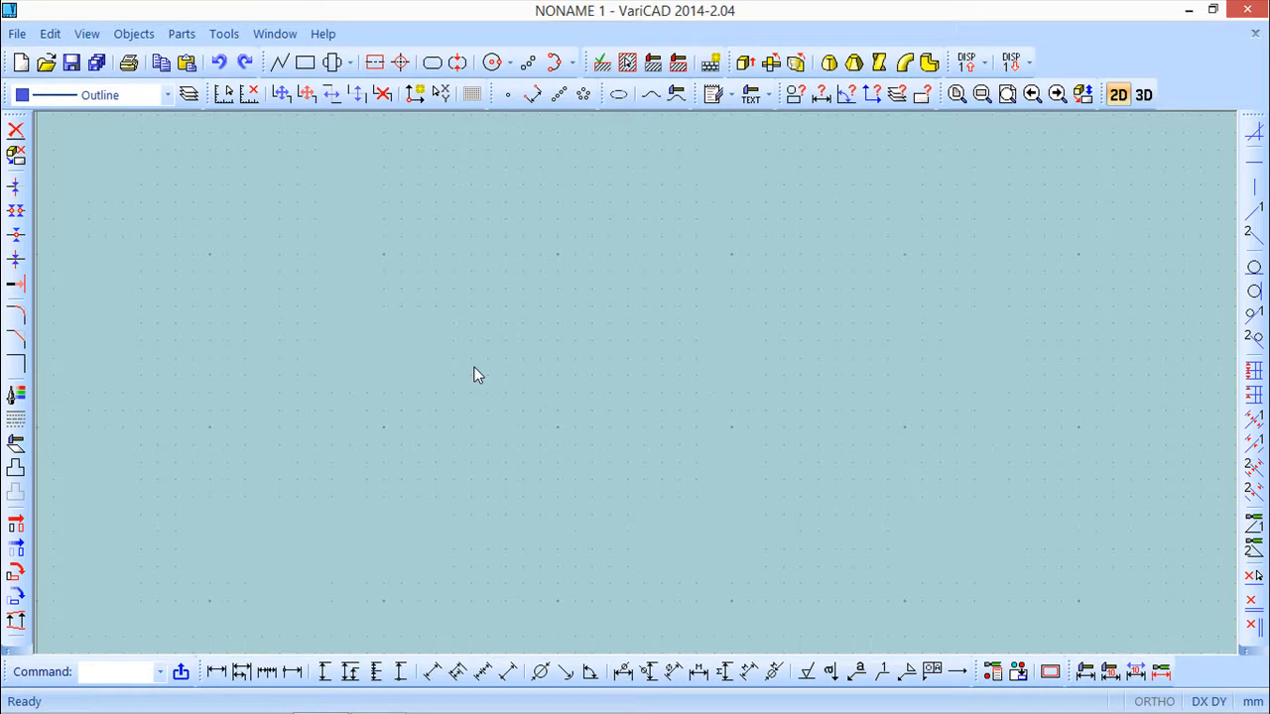
Step: Open the sample1 drawing from the varicad folder on the desktop
click(86, 34)
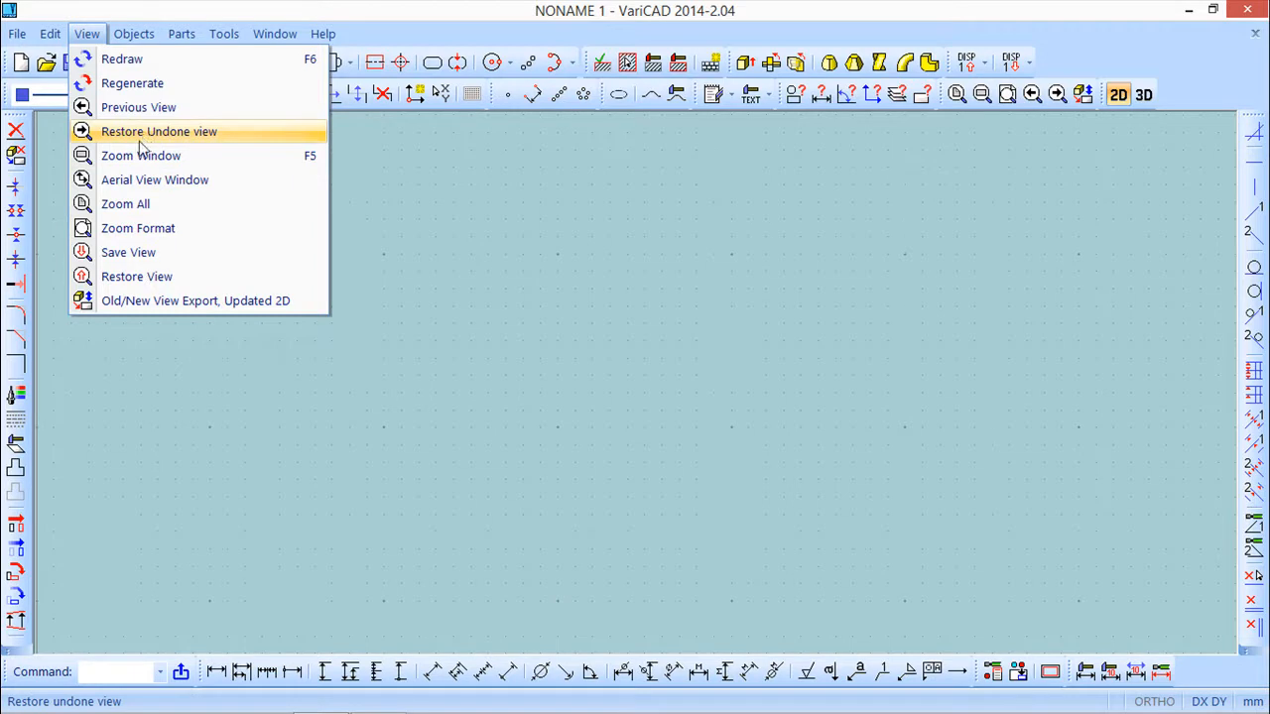
click(50, 40)
click(46, 63)
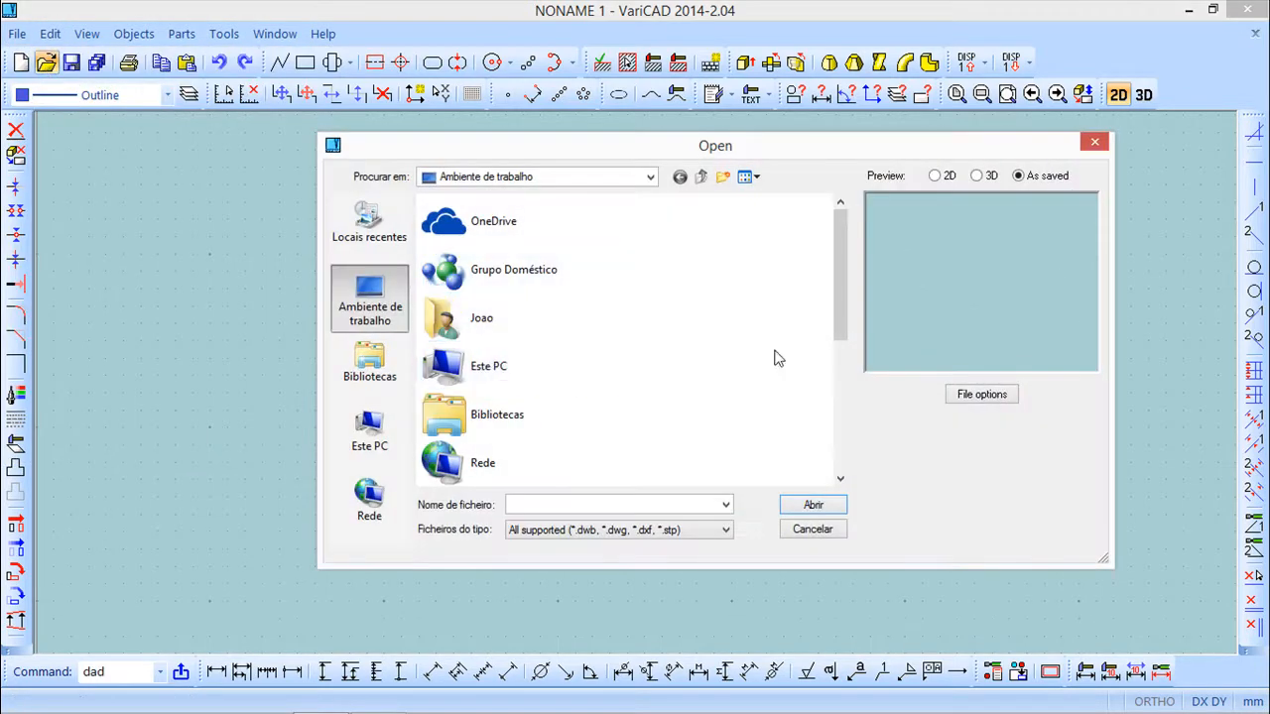
drag(843, 319, 883, 439)
double_click(556, 389)
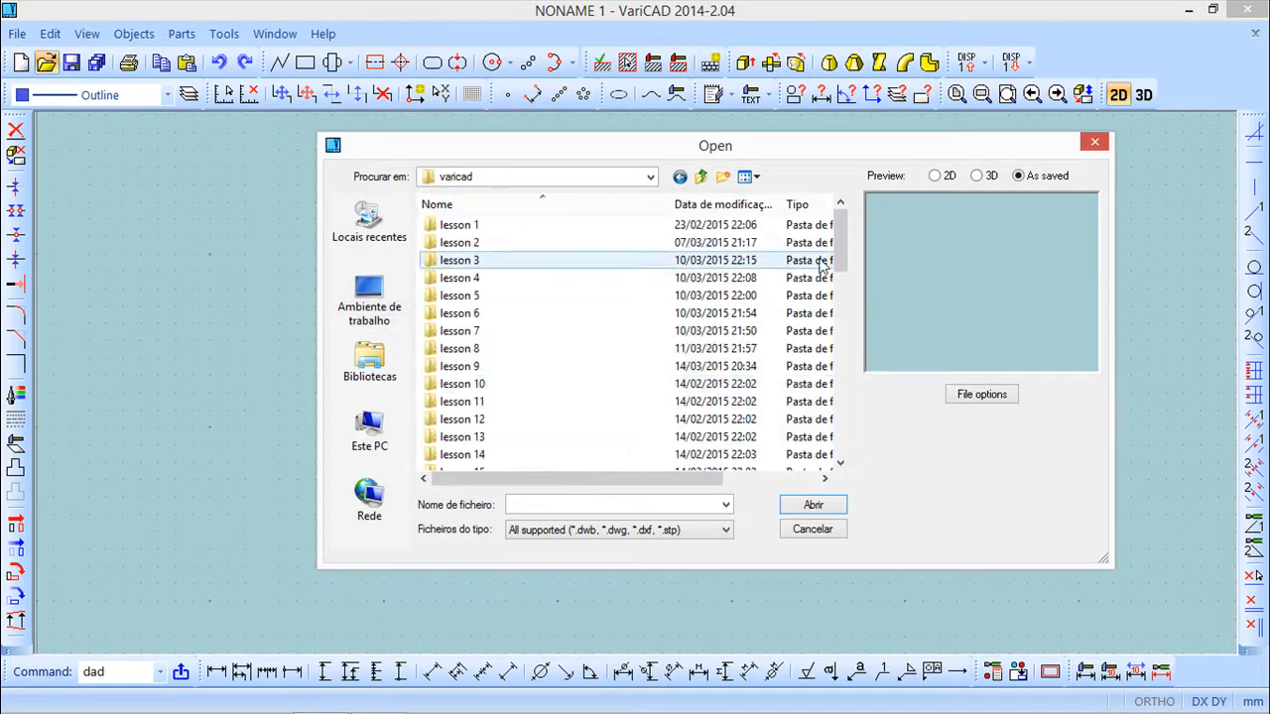
drag(841, 238, 885, 470)
click(459, 366)
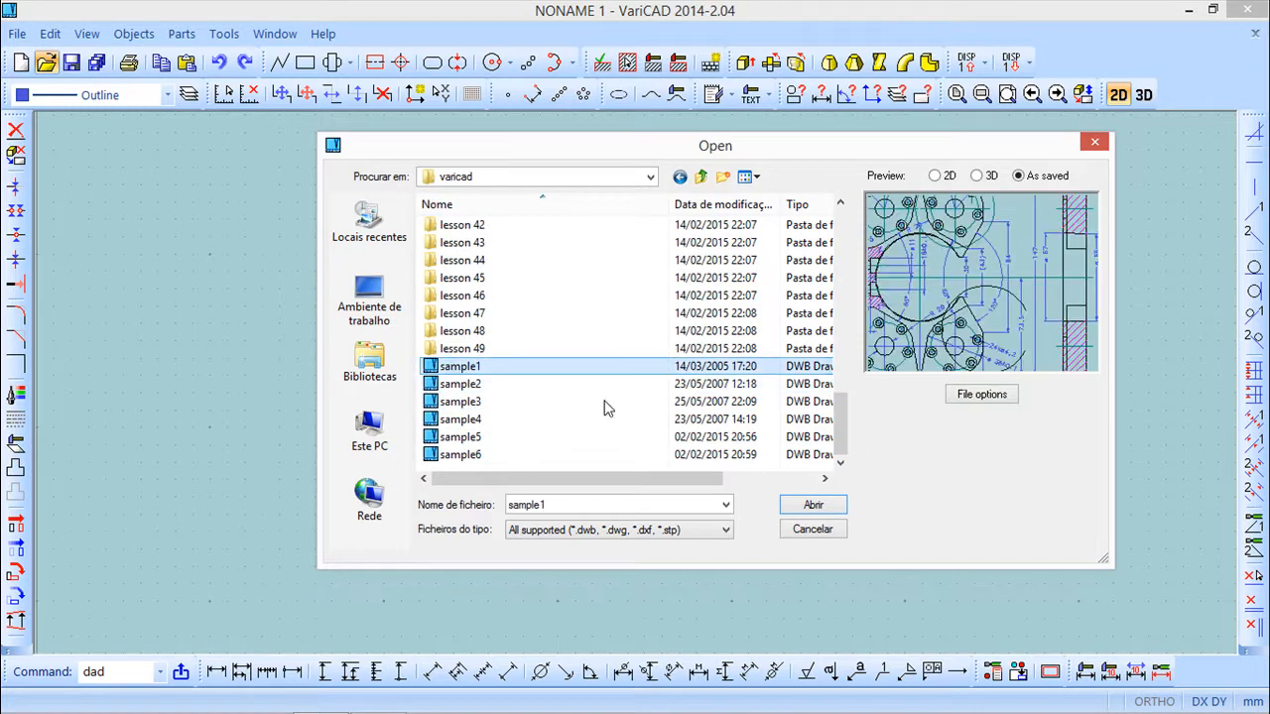
click(812, 504)
Step: Use Zoom Window to enlarge the upper half of the dimensioned front view, and return to the previous view
scroll(584, 402, down, 3)
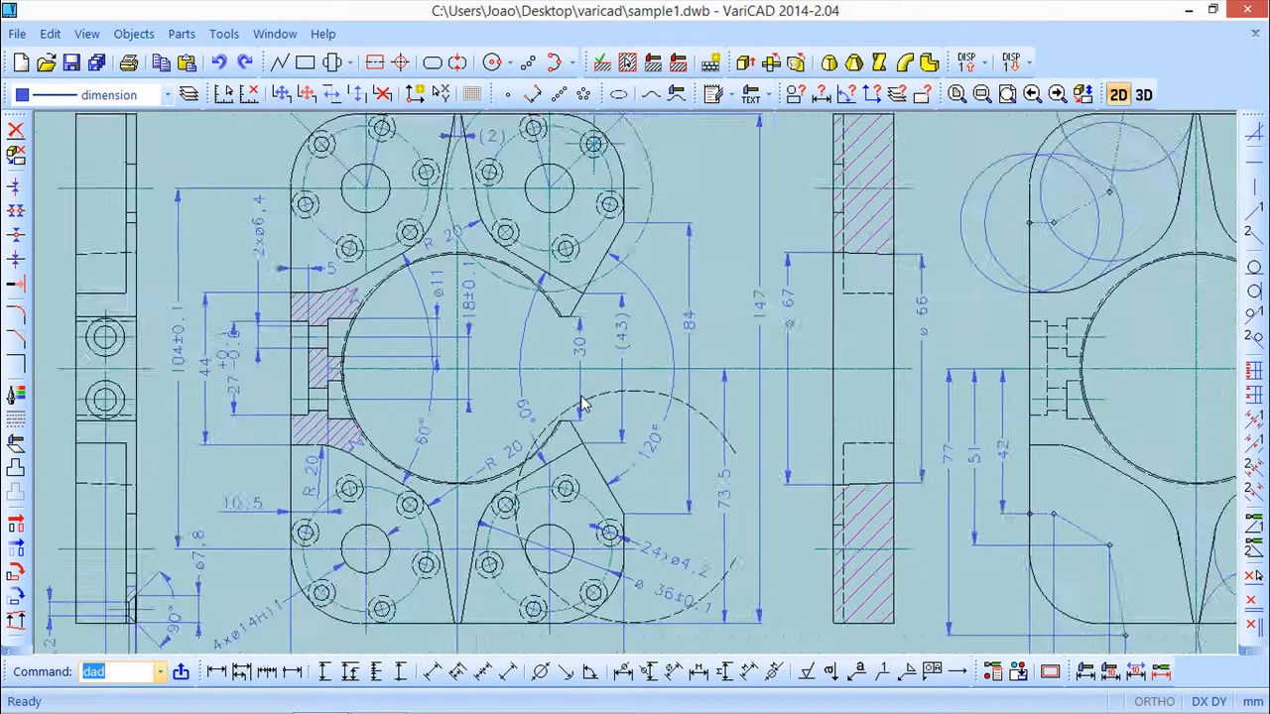
middle_drag(627, 405, 557, 385)
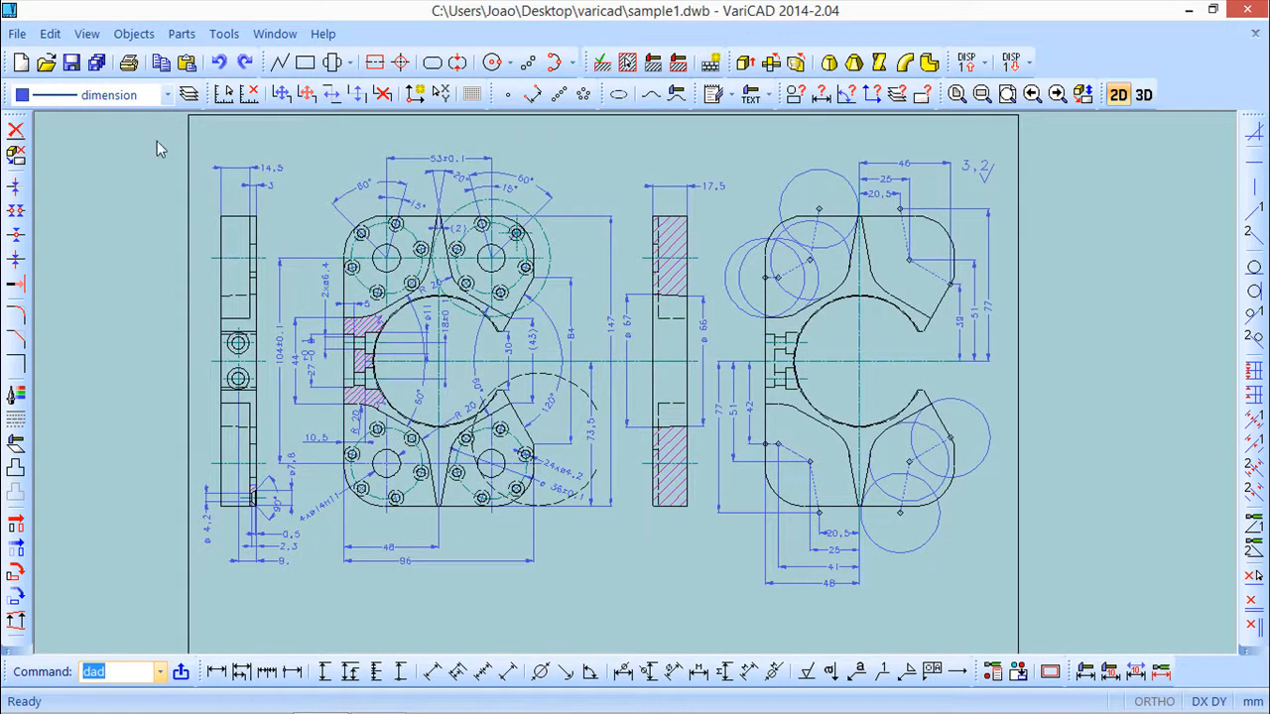
click(87, 34)
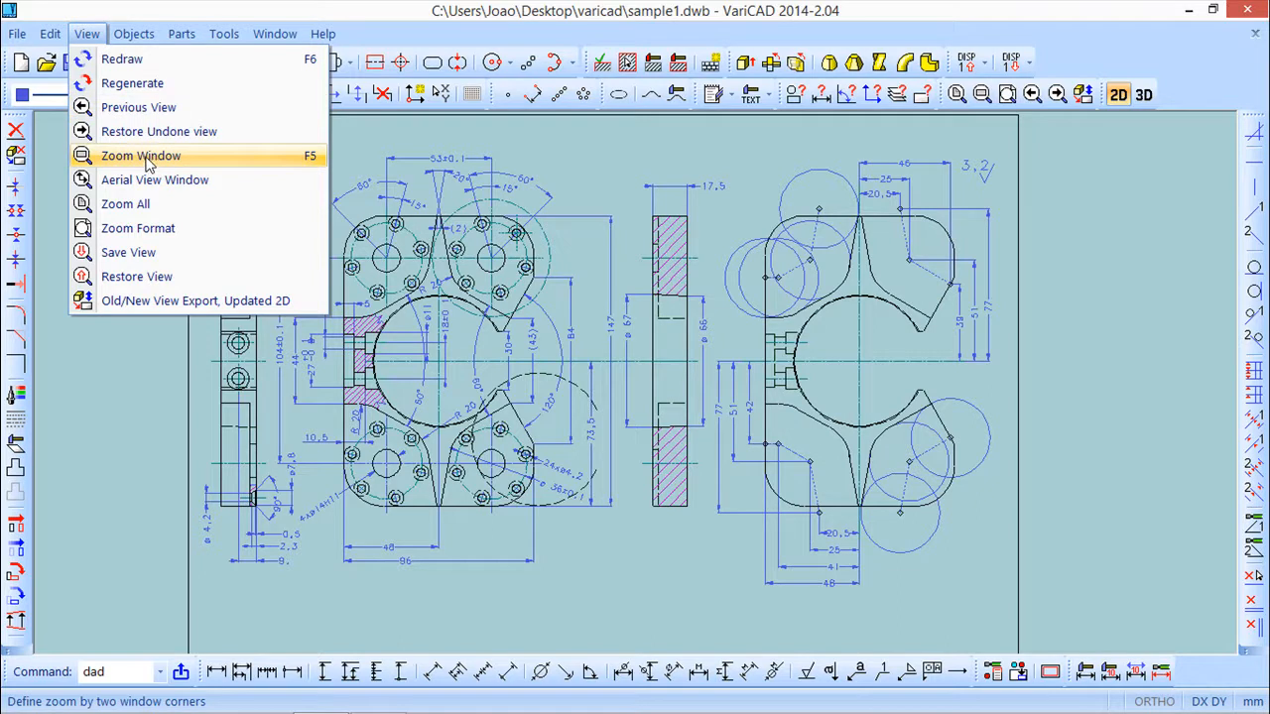
click(117, 159)
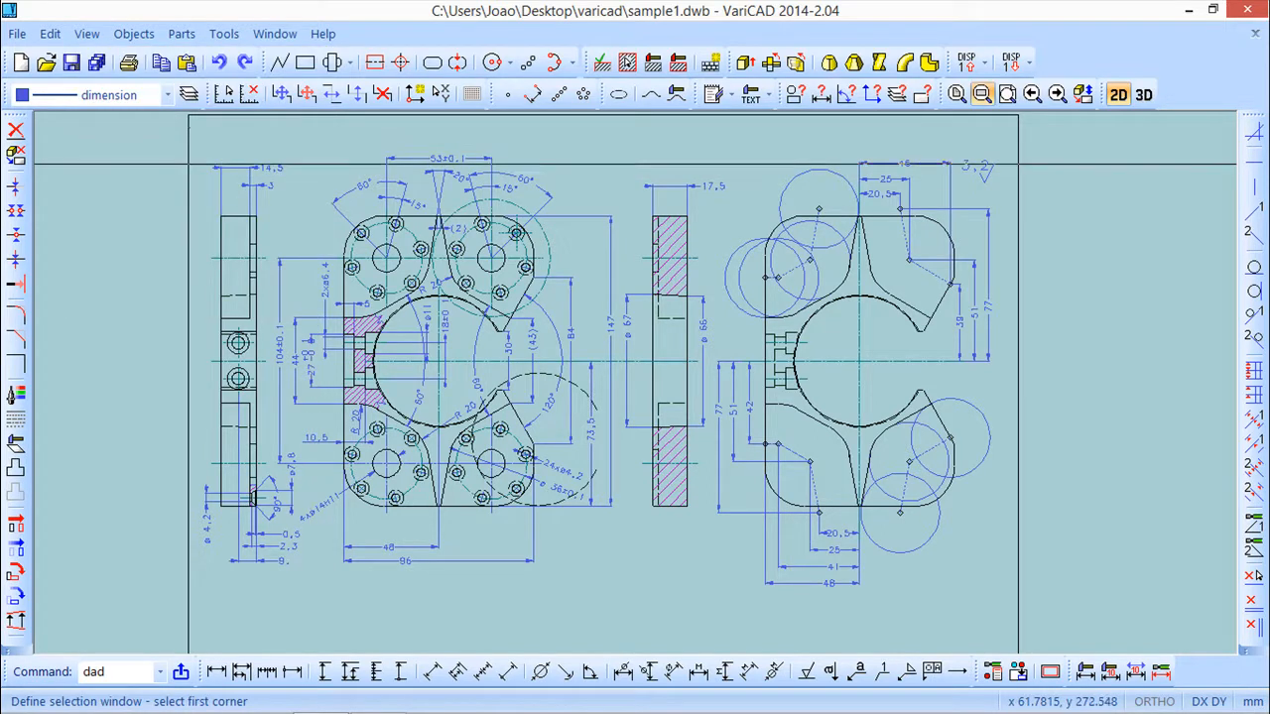
click(322, 198)
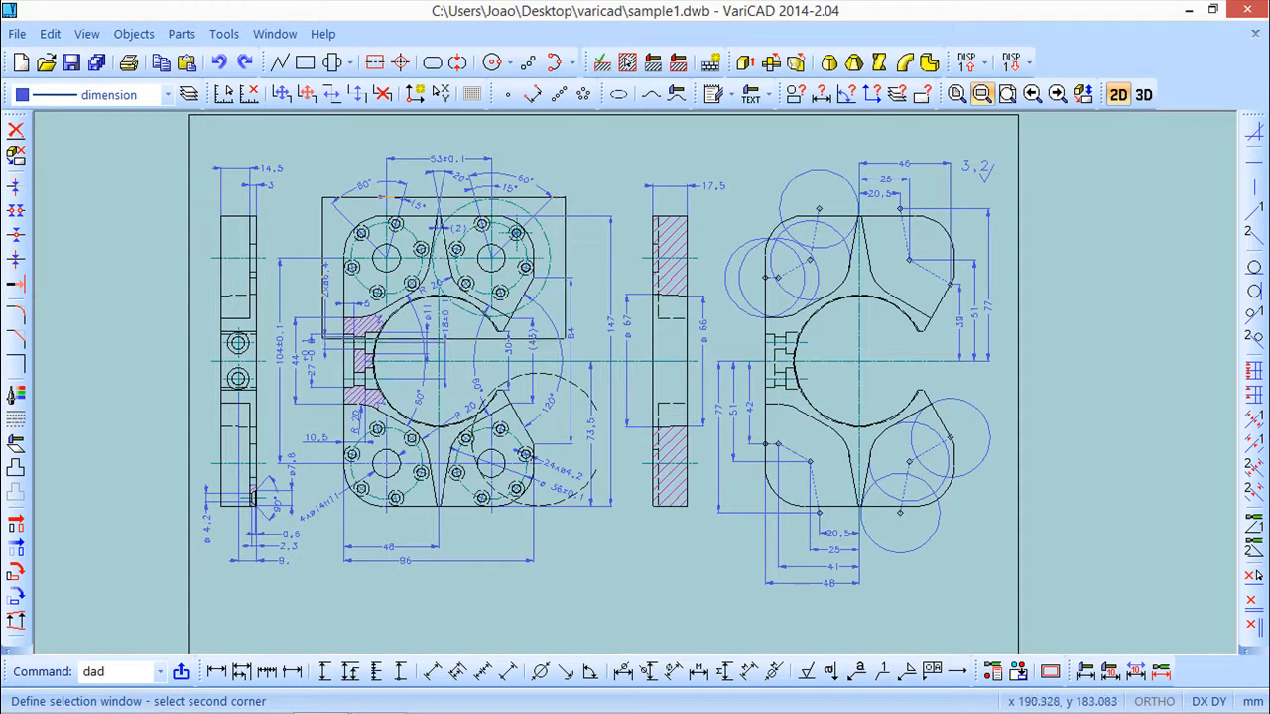
click(566, 338)
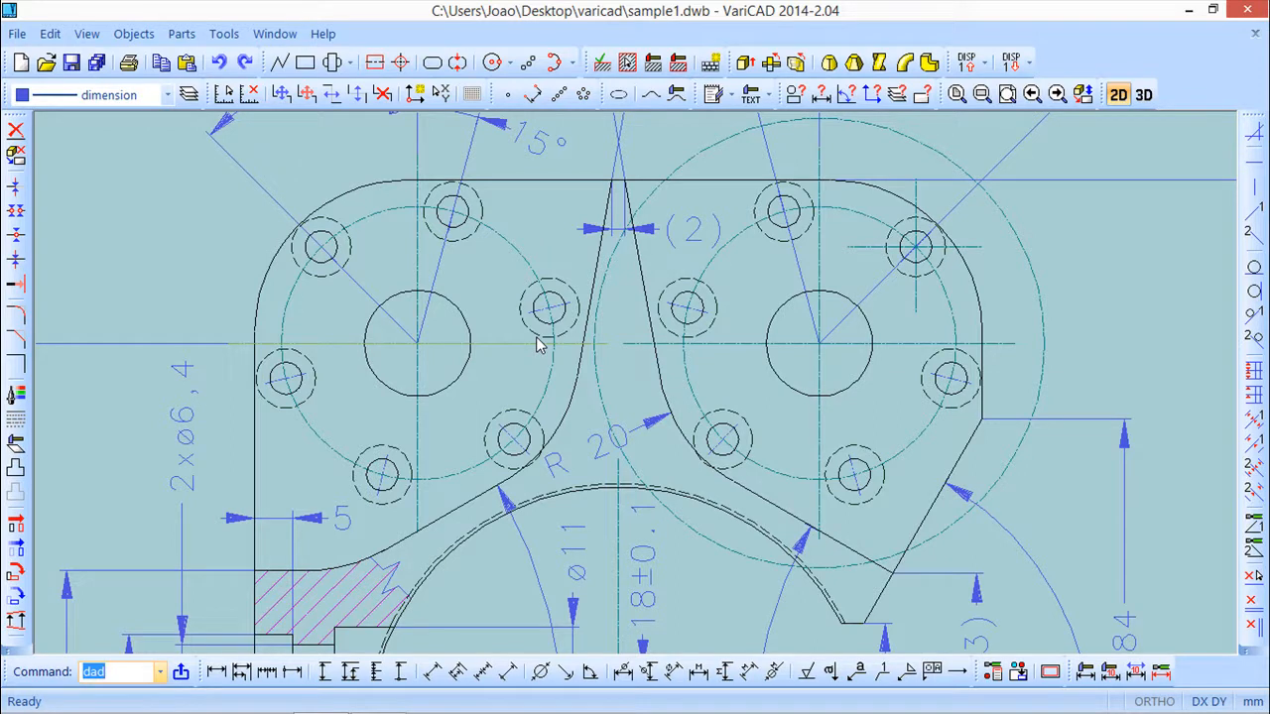
click(87, 37)
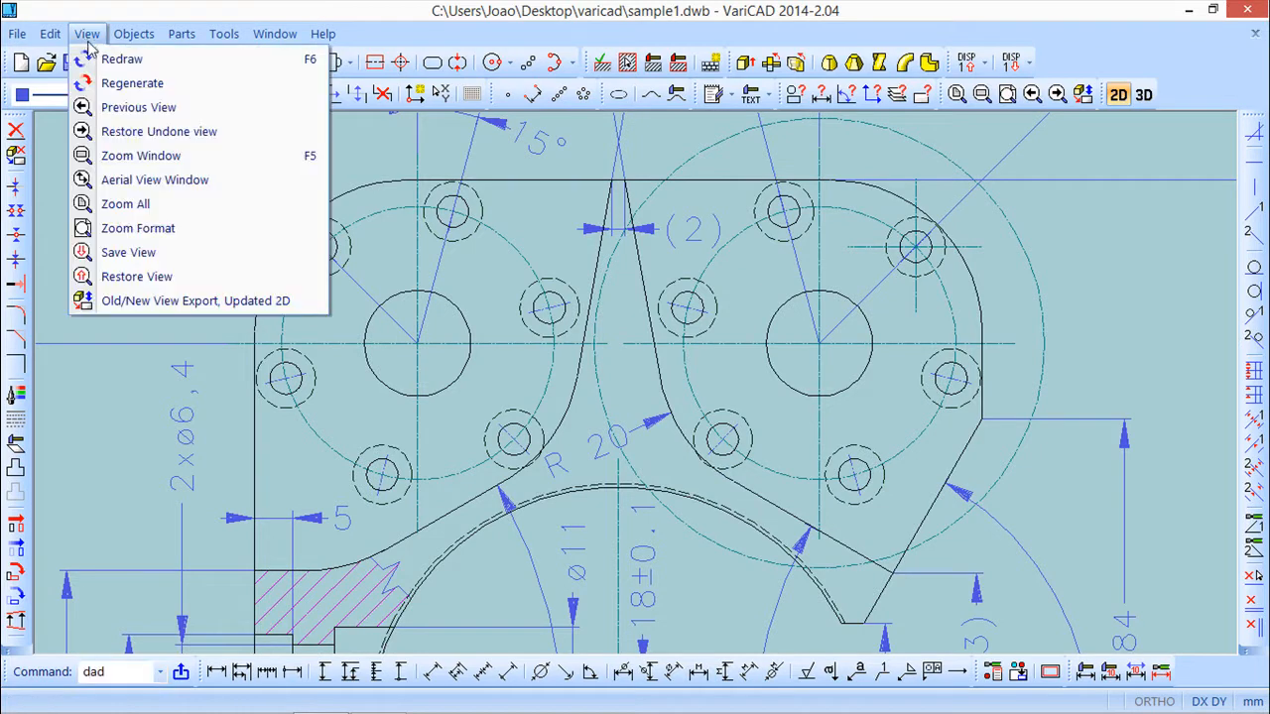
click(134, 109)
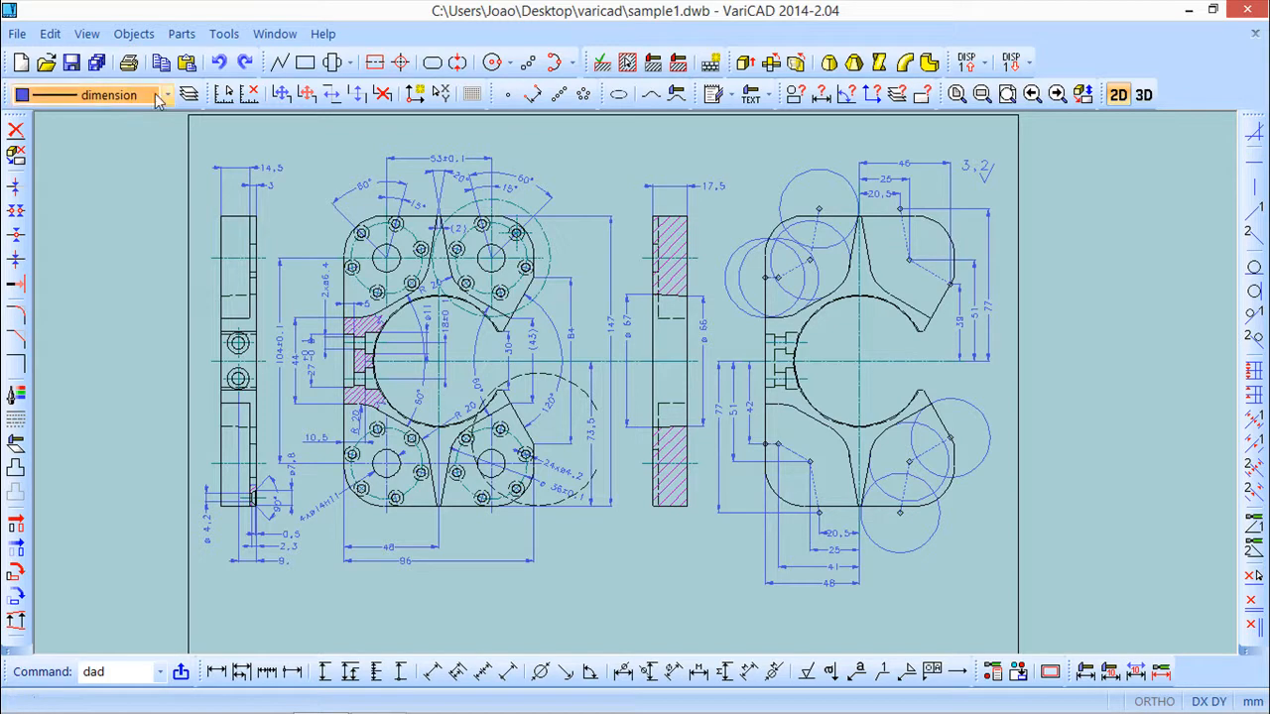
Step: Use Zoom Window to enlarge the lower half of the rightmost part view, and use Zoom All to show the whole drawing
click(89, 37)
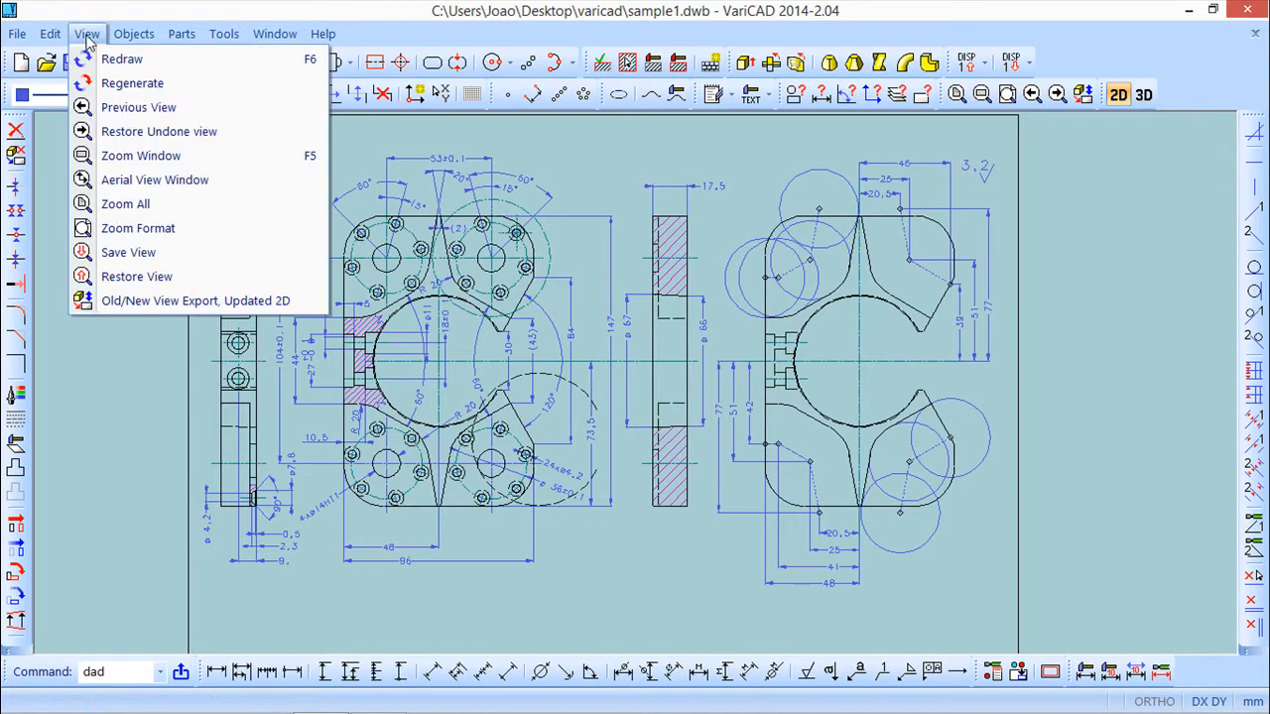
click(129, 155)
click(718, 406)
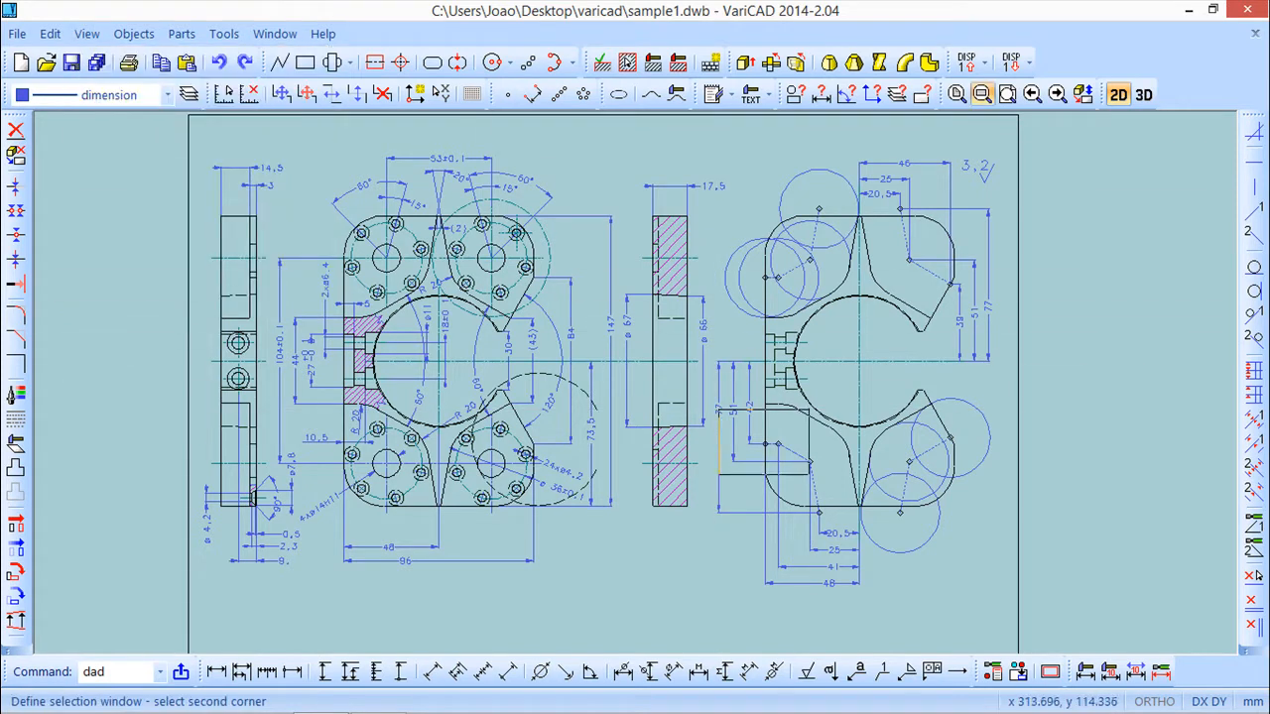
click(968, 552)
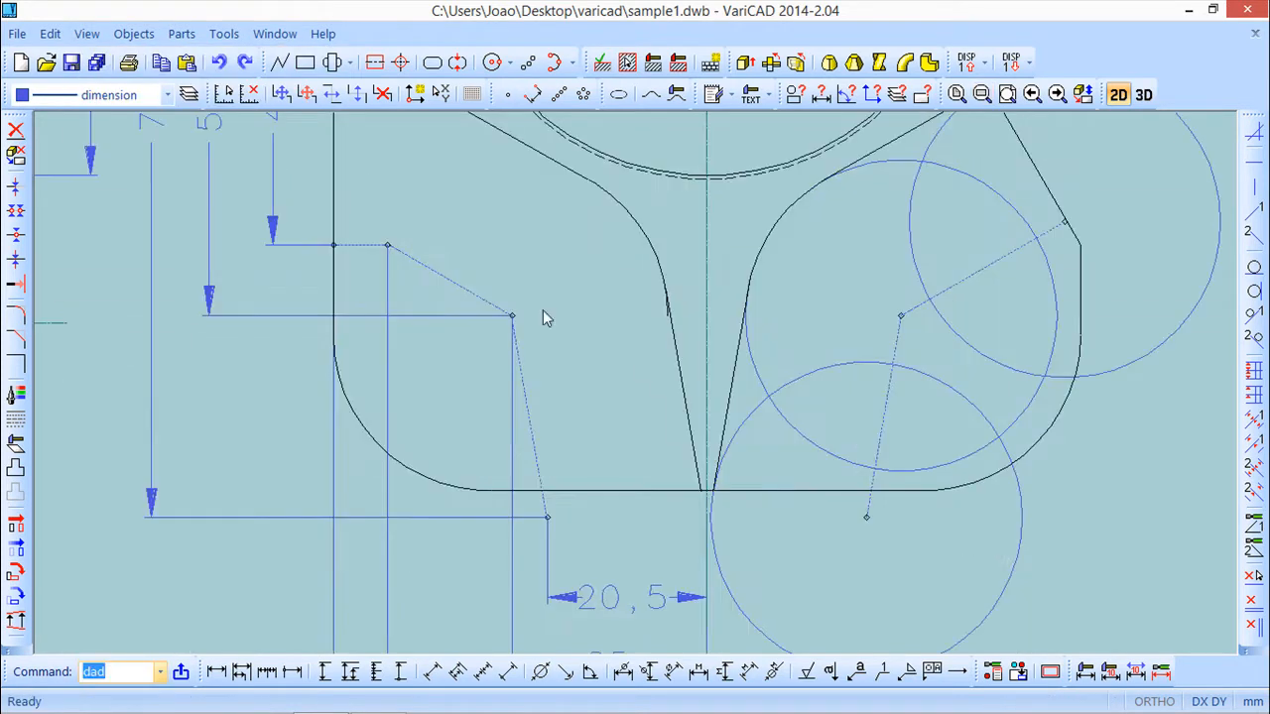
click(87, 36)
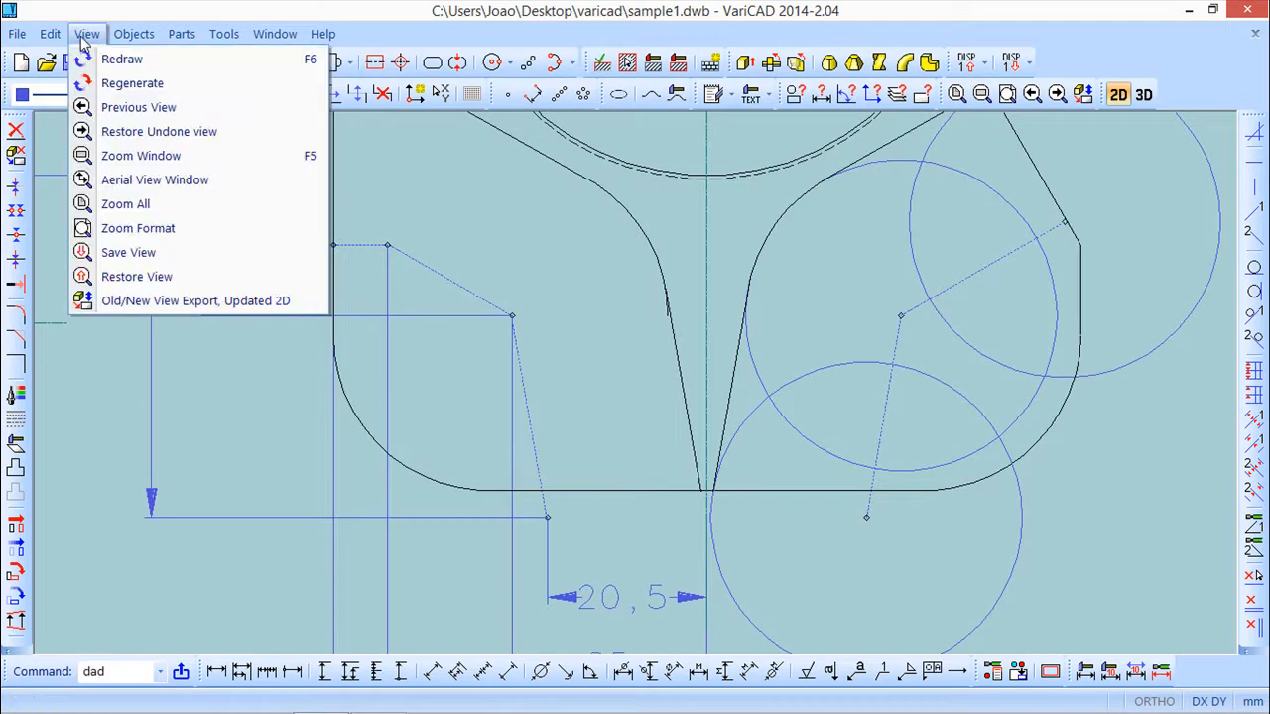
click(115, 206)
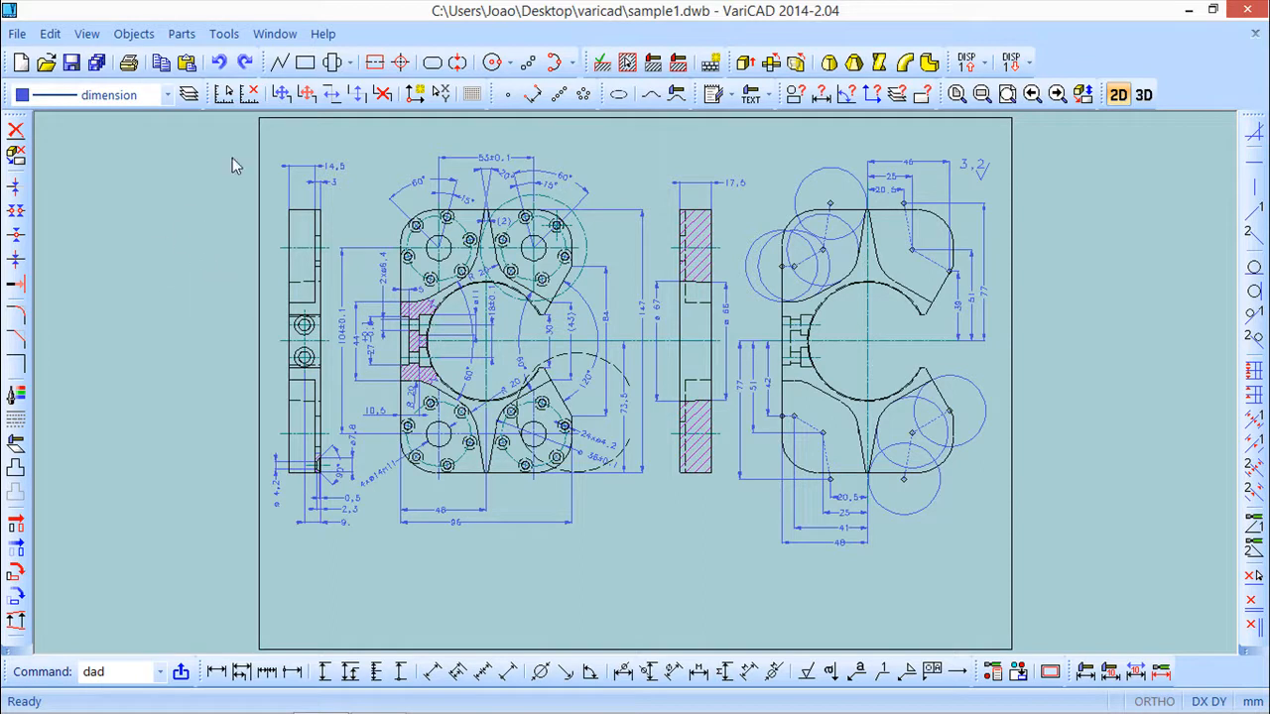
click(281, 65)
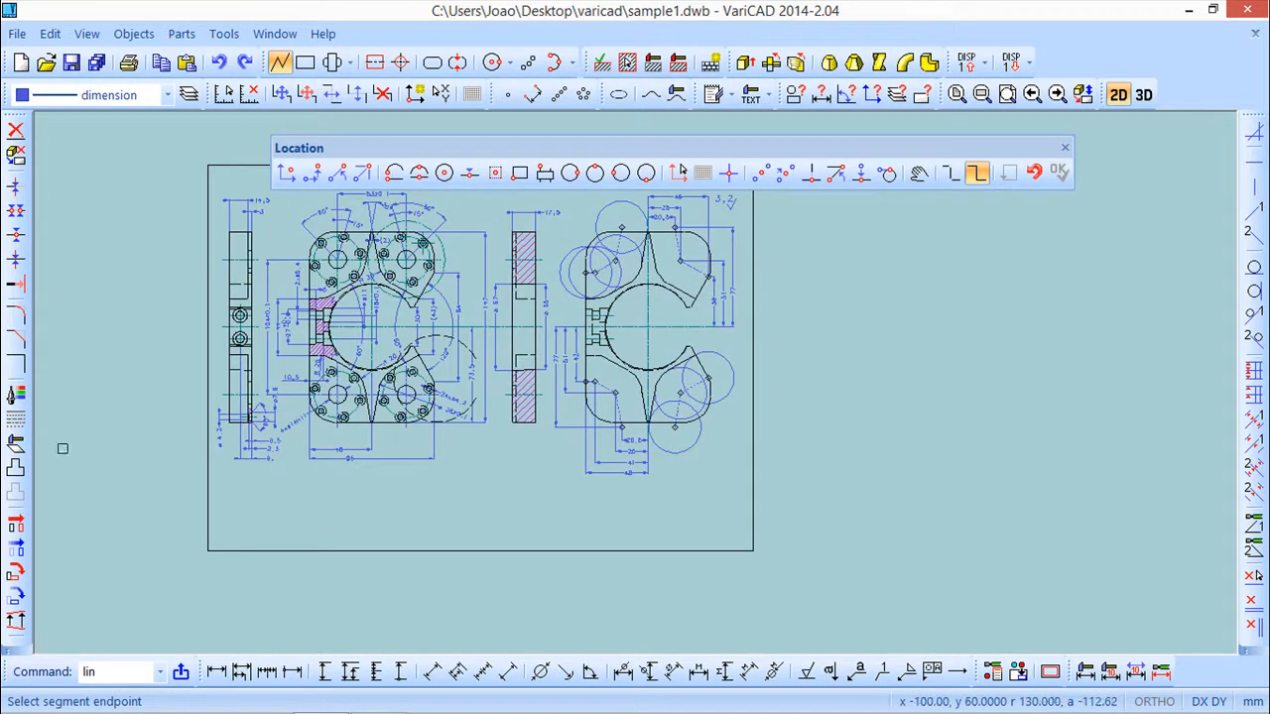
mouse_move(113, 374)
middle_down()
mouse_move(197, 403)
mouse_move(479, 417)
middle_up()
click(129, 293)
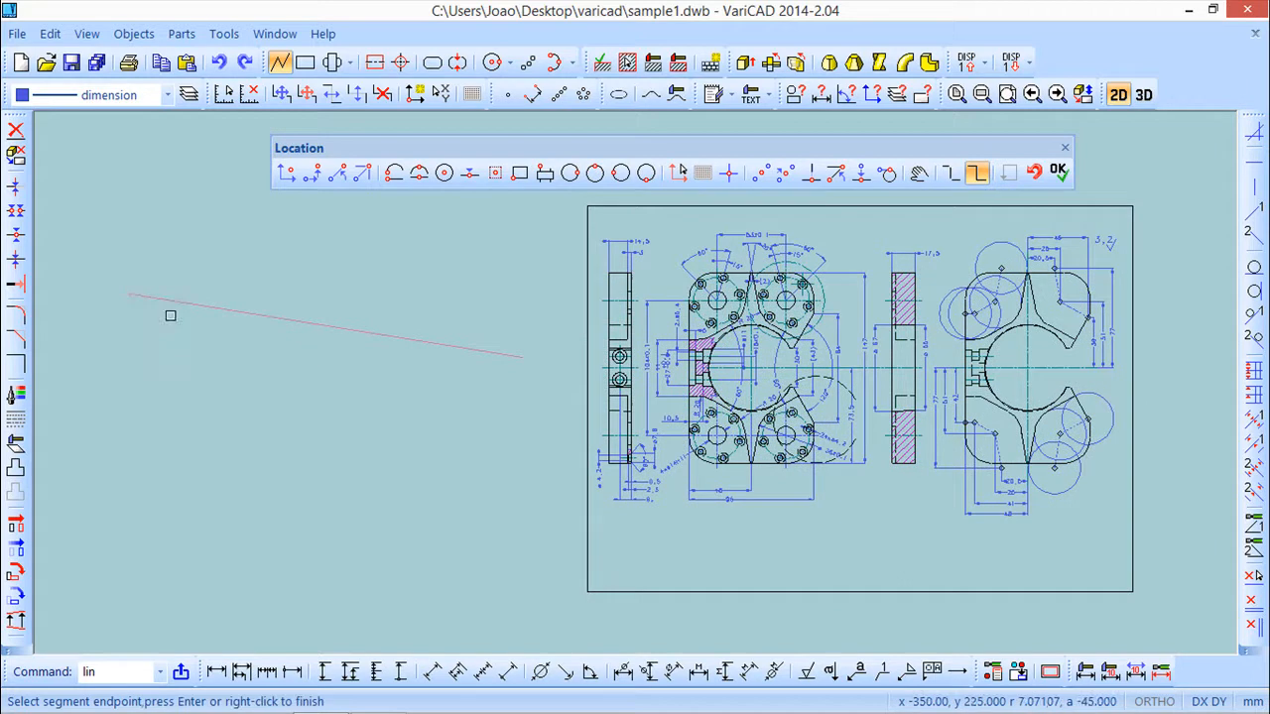
click(1064, 148)
Step: Draw a single line sloping down to the right in the empty area left of the sheet border
click(281, 68)
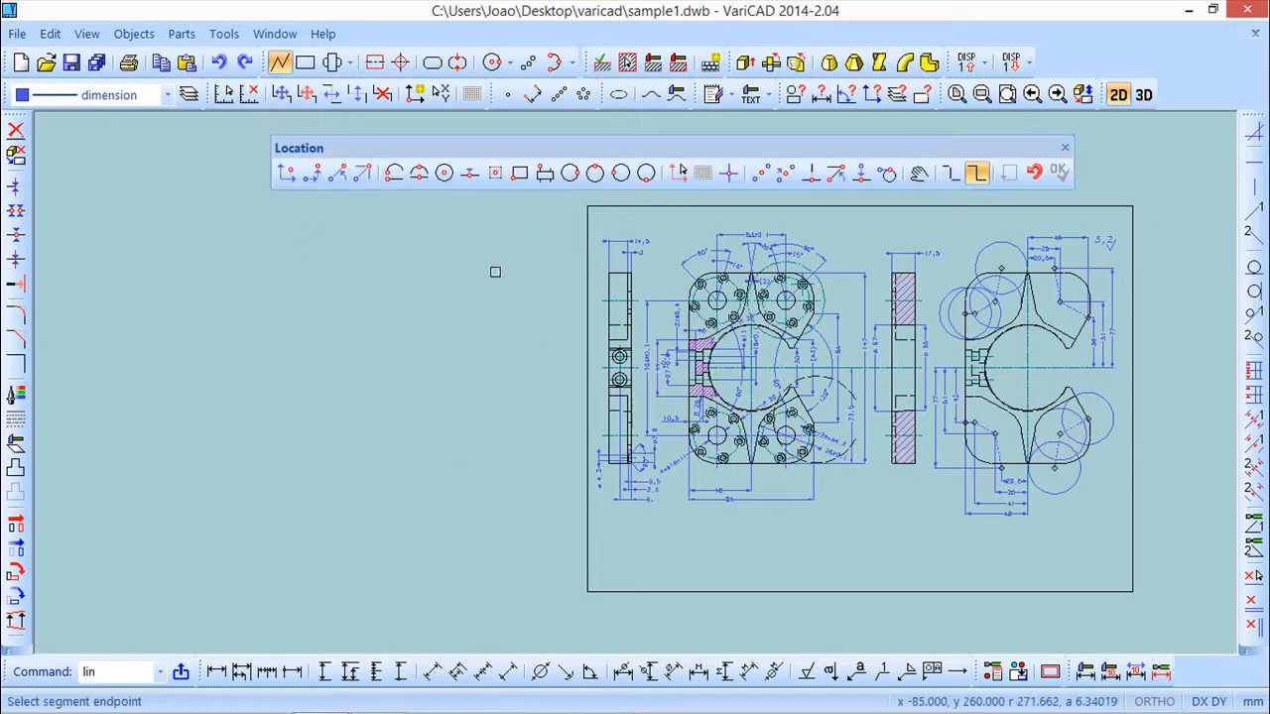
click(125, 269)
click(547, 363)
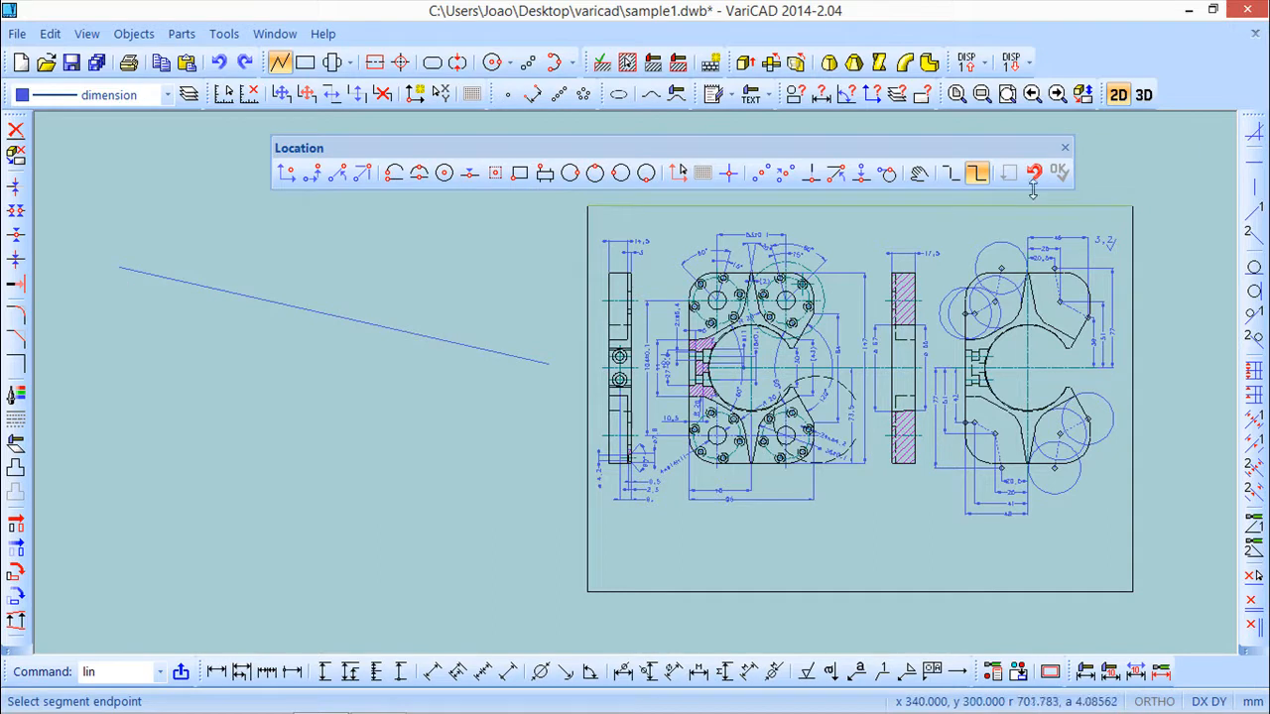
click(1064, 148)
Step: Use Zoom All to display every object including the line outside the border, and Zoom Format to fit the sheet
mouse_move(728, 505)
middle_down()
mouse_move(386, 473)
mouse_move(386, 505)
mouse_move(499, 499)
mouse_move(461, 483)
middle_up()
scroll(461, 483, up, 2)
scroll(458, 488, up, 1)
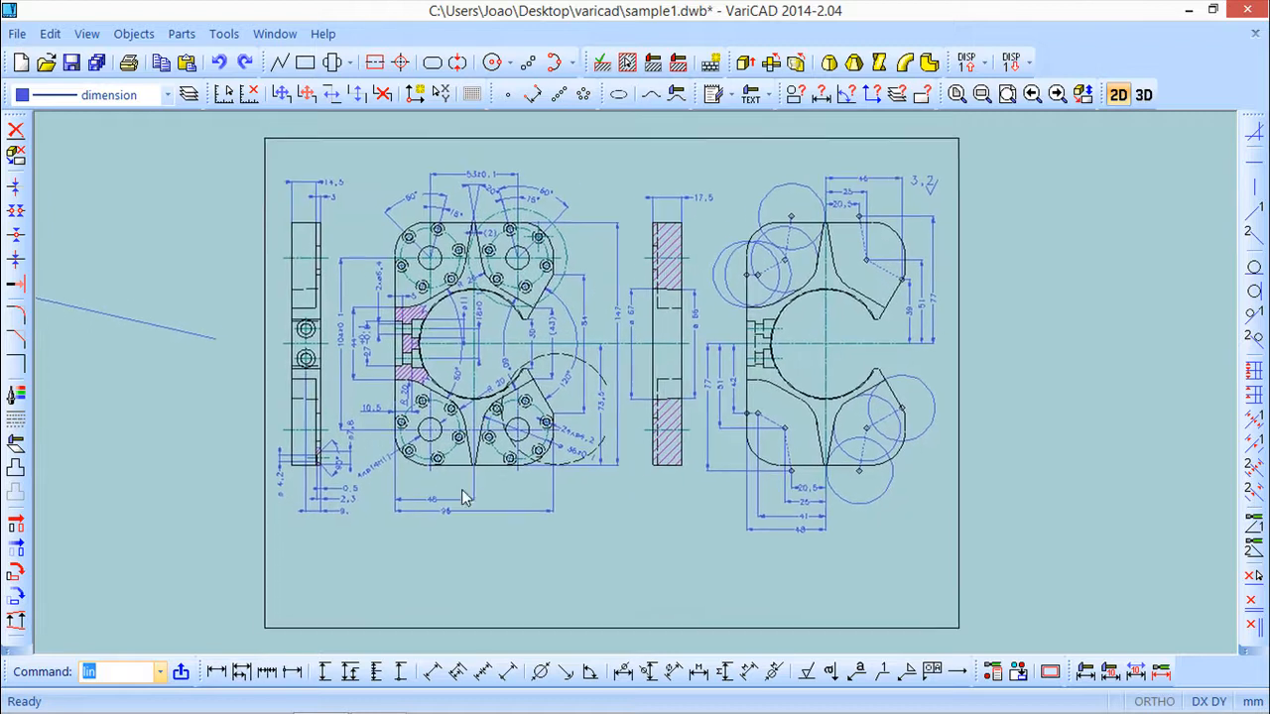
click(86, 33)
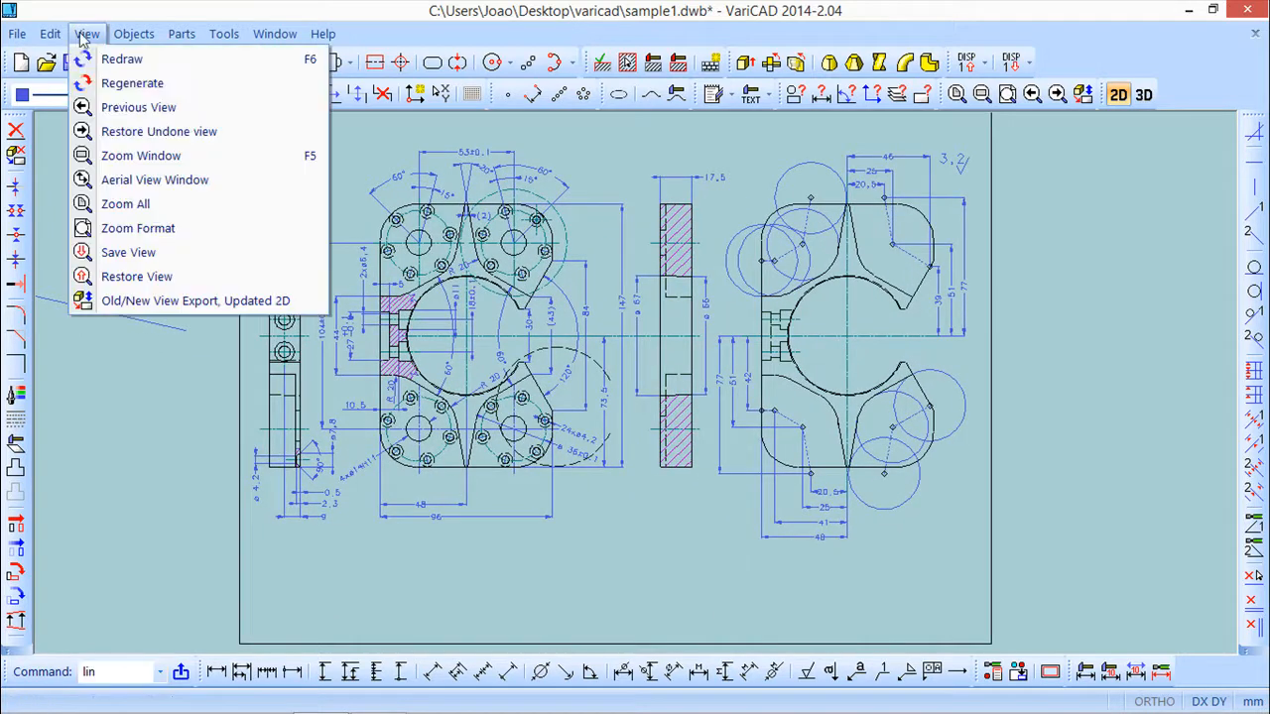
click(136, 205)
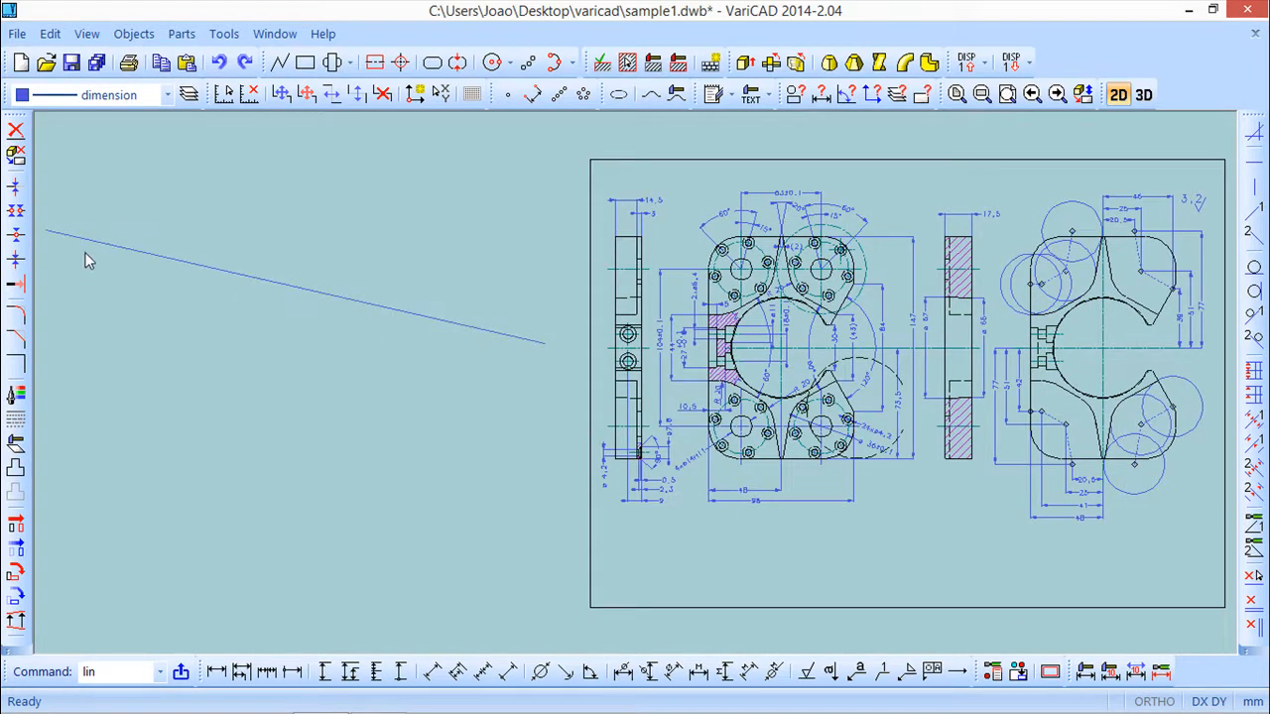
click(89, 35)
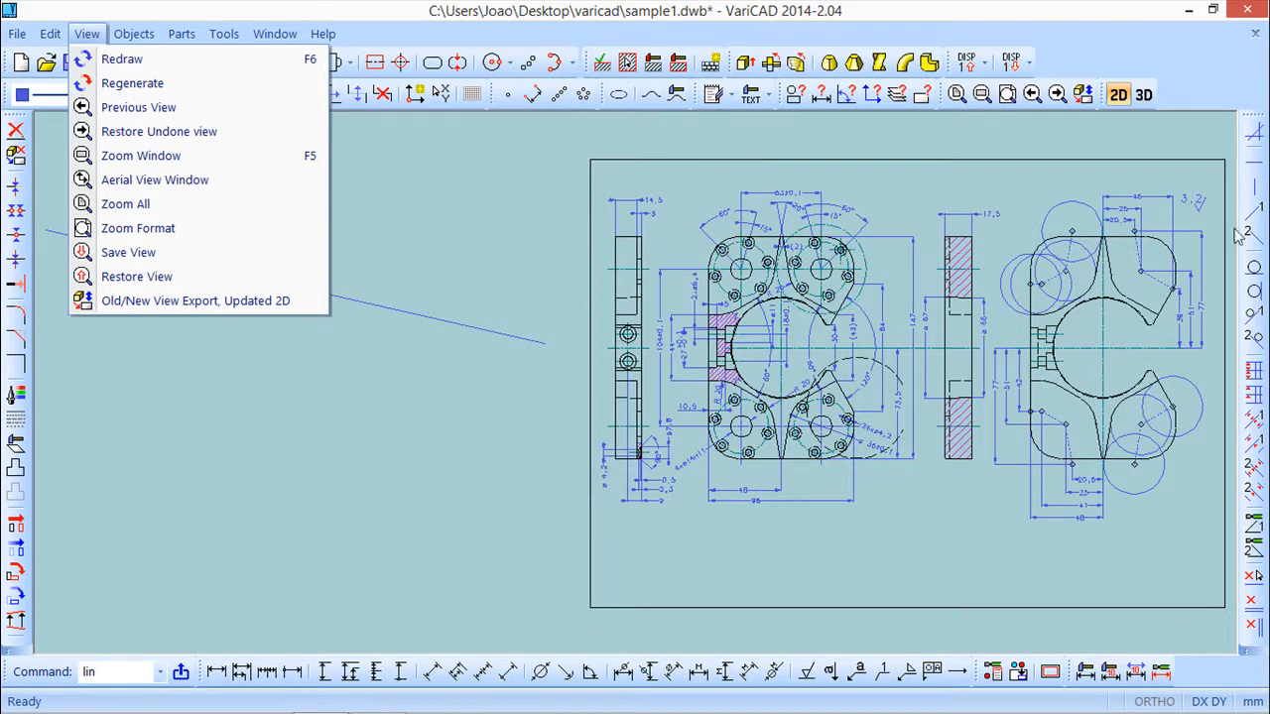
click(149, 230)
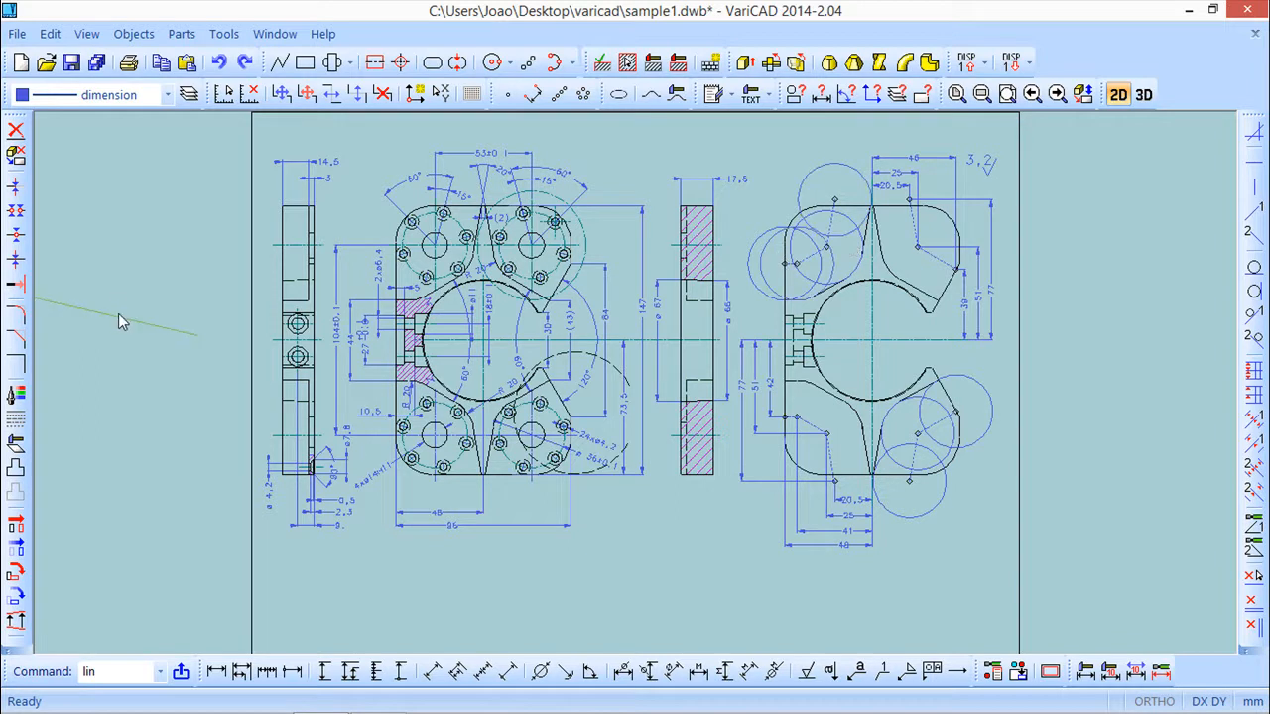
Step: In the Aerial View Window, try smaller and larger frames, and define a window by corners around the upper half of the hatched section view
click(87, 34)
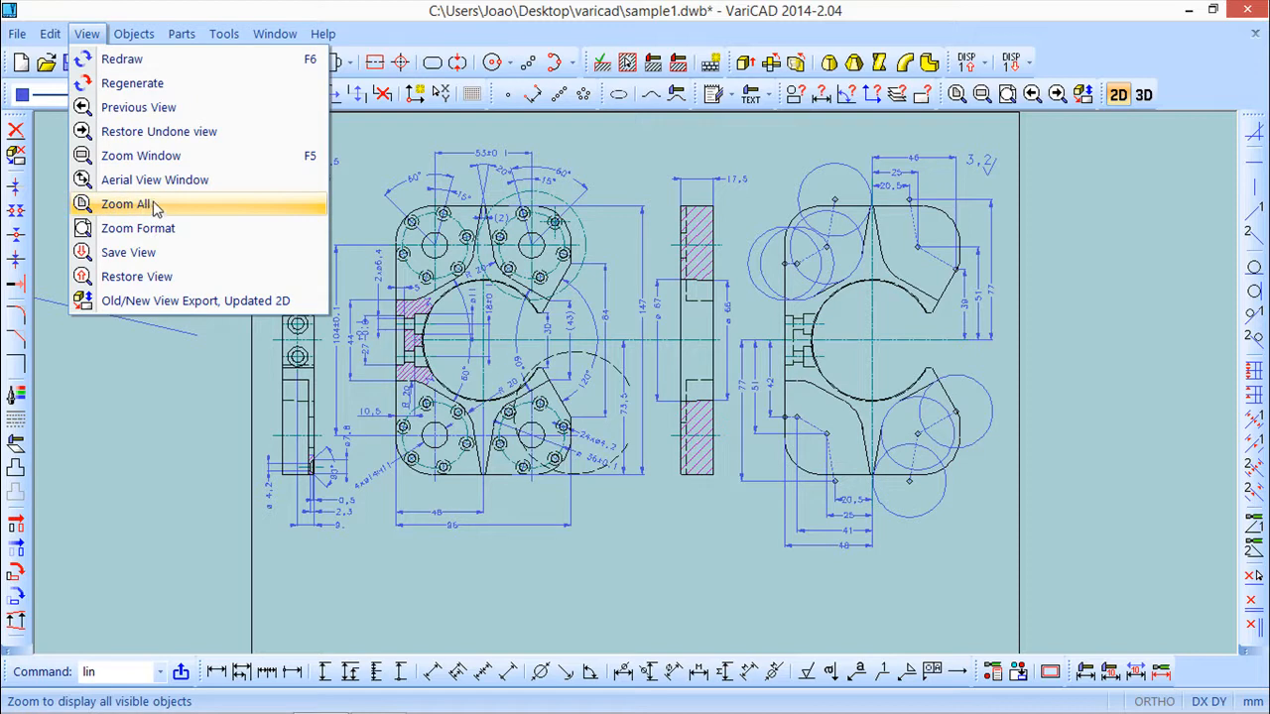
click(168, 189)
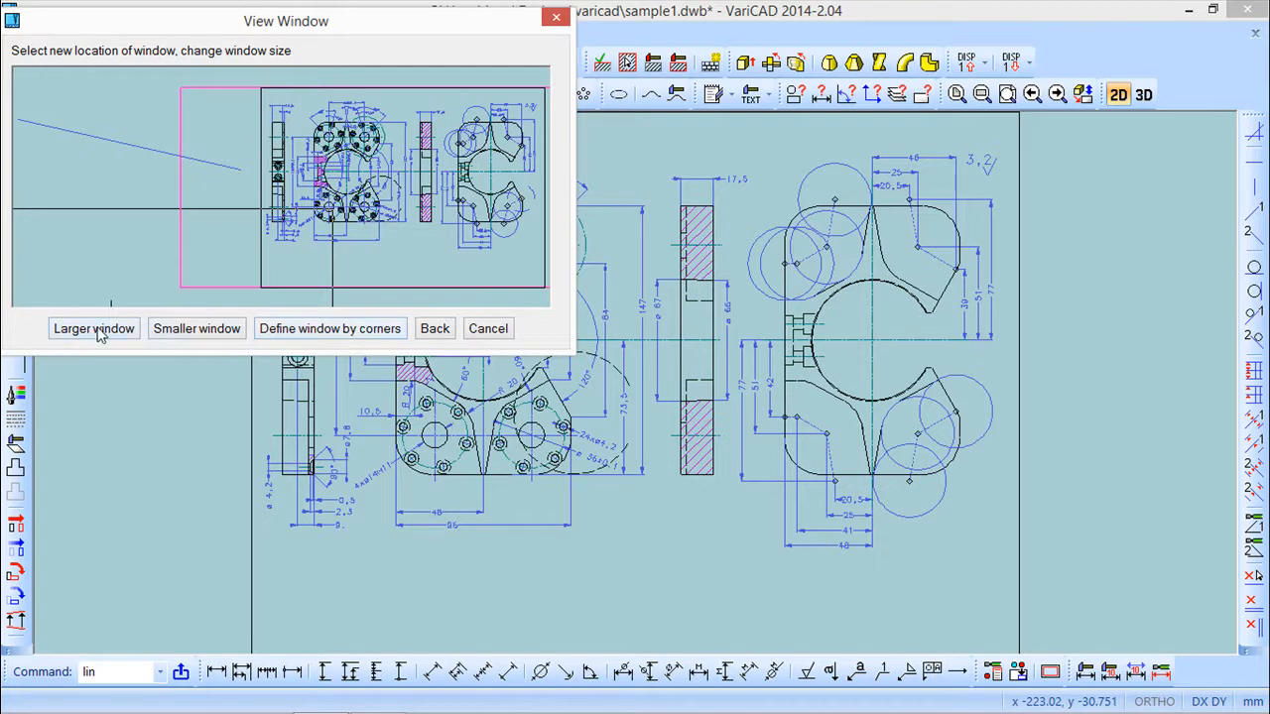
click(205, 328)
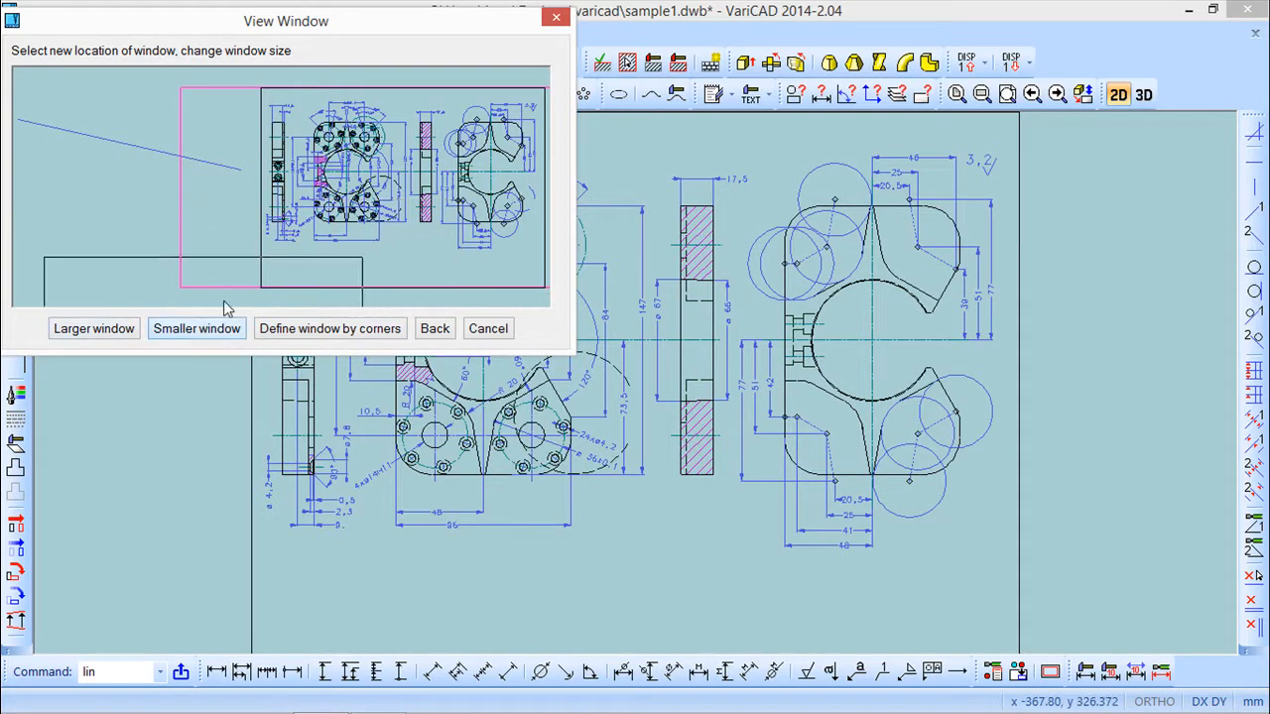
click(222, 332)
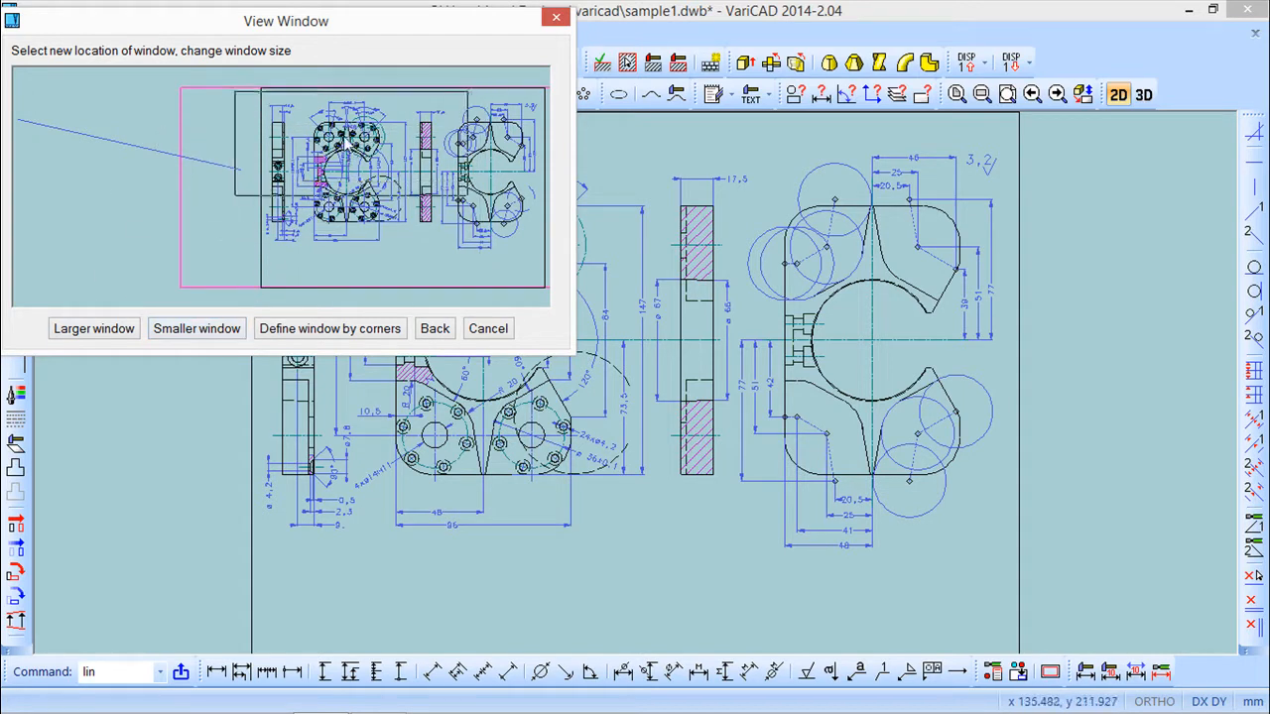
click(109, 328)
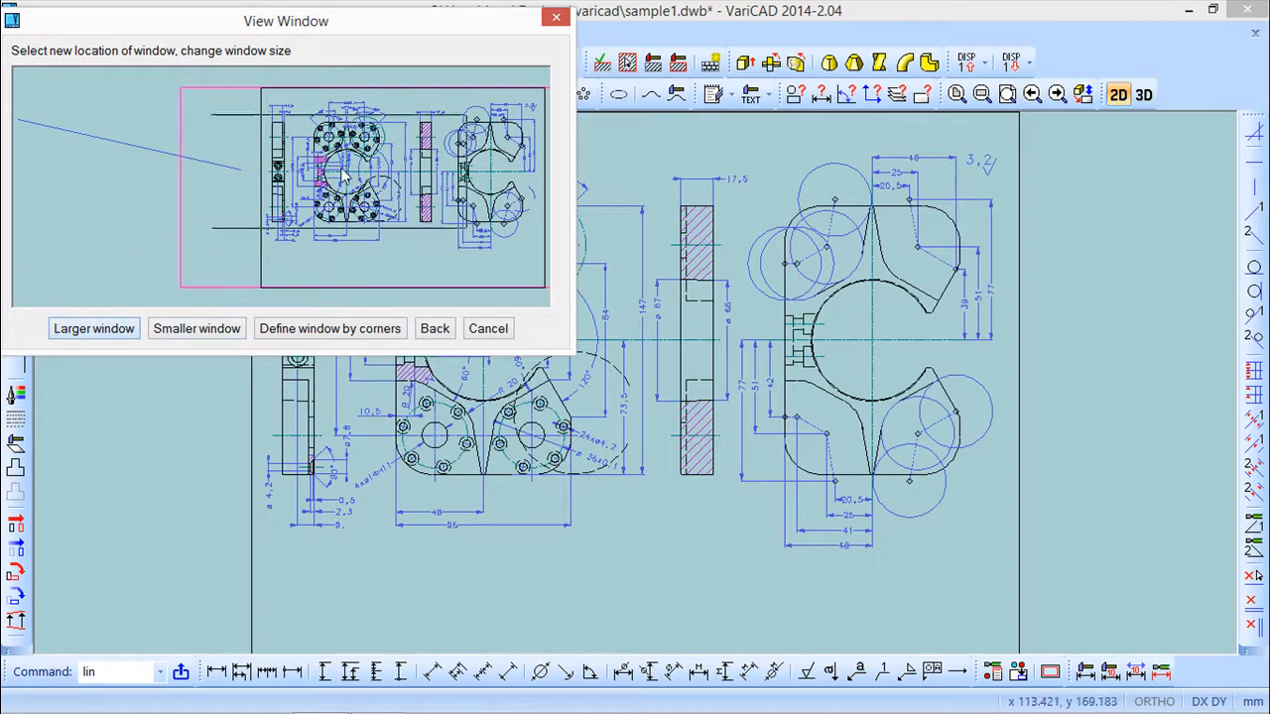
click(363, 329)
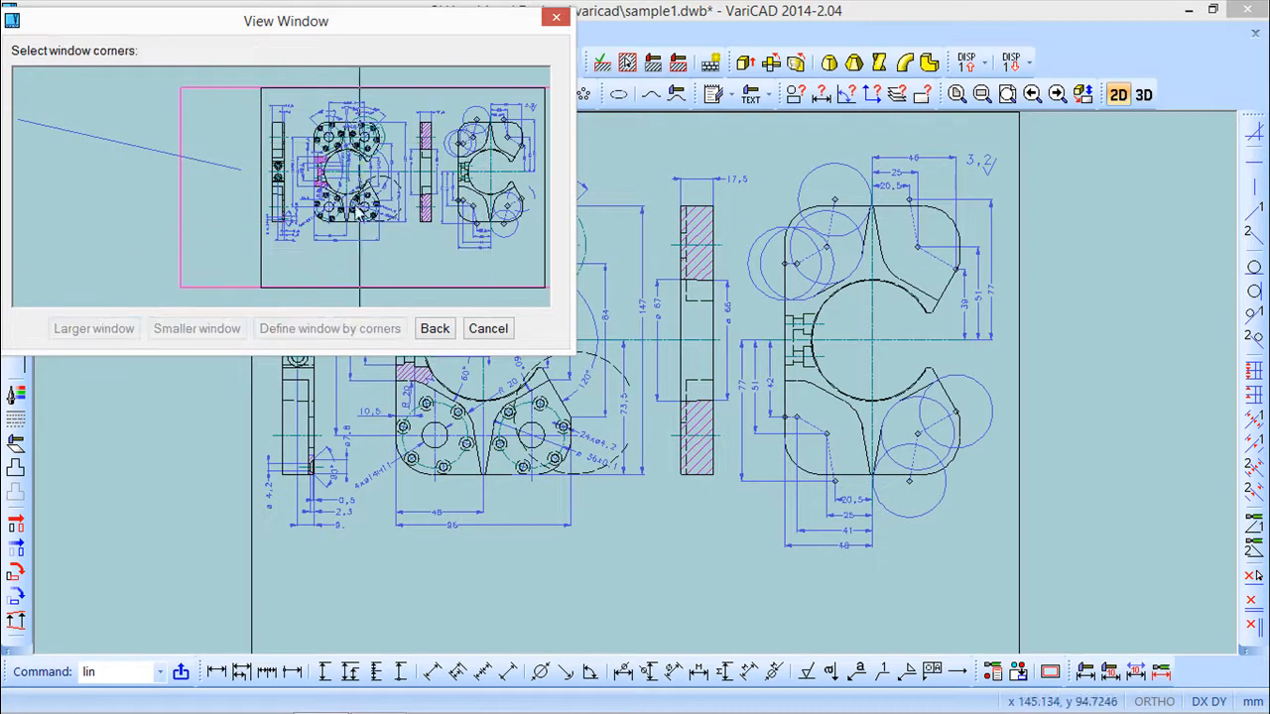
click(406, 115)
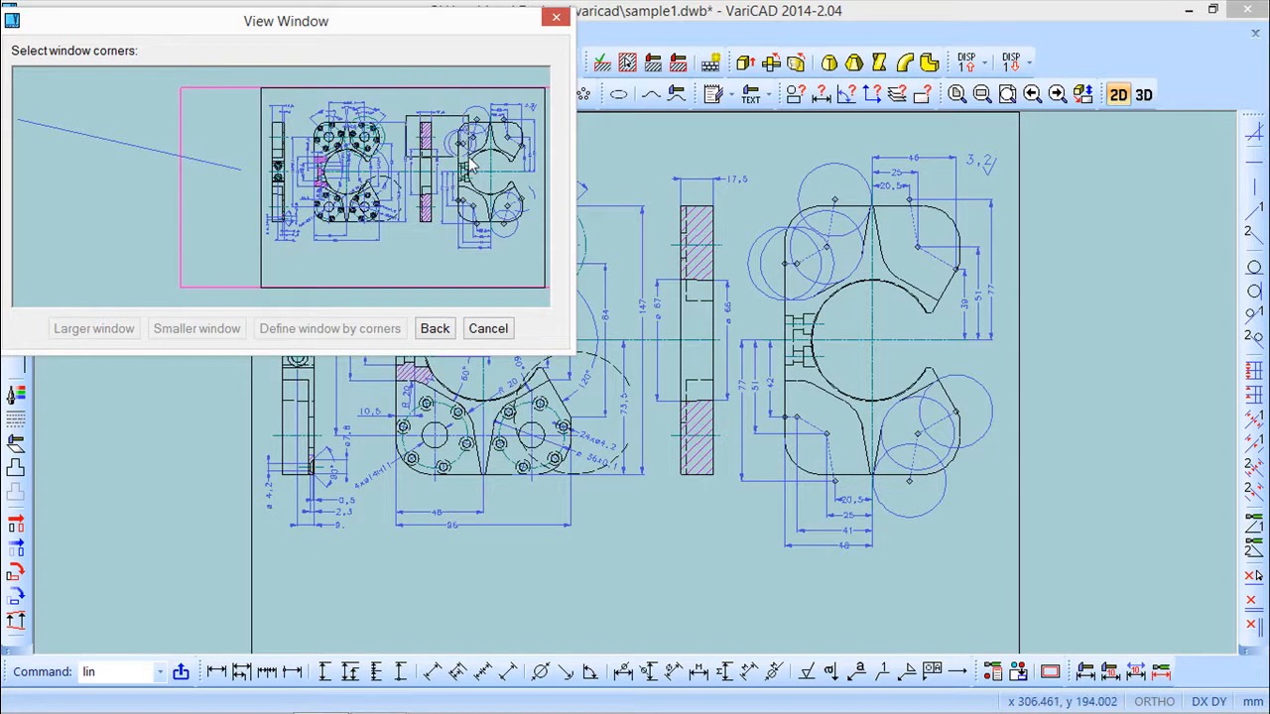
click(466, 159)
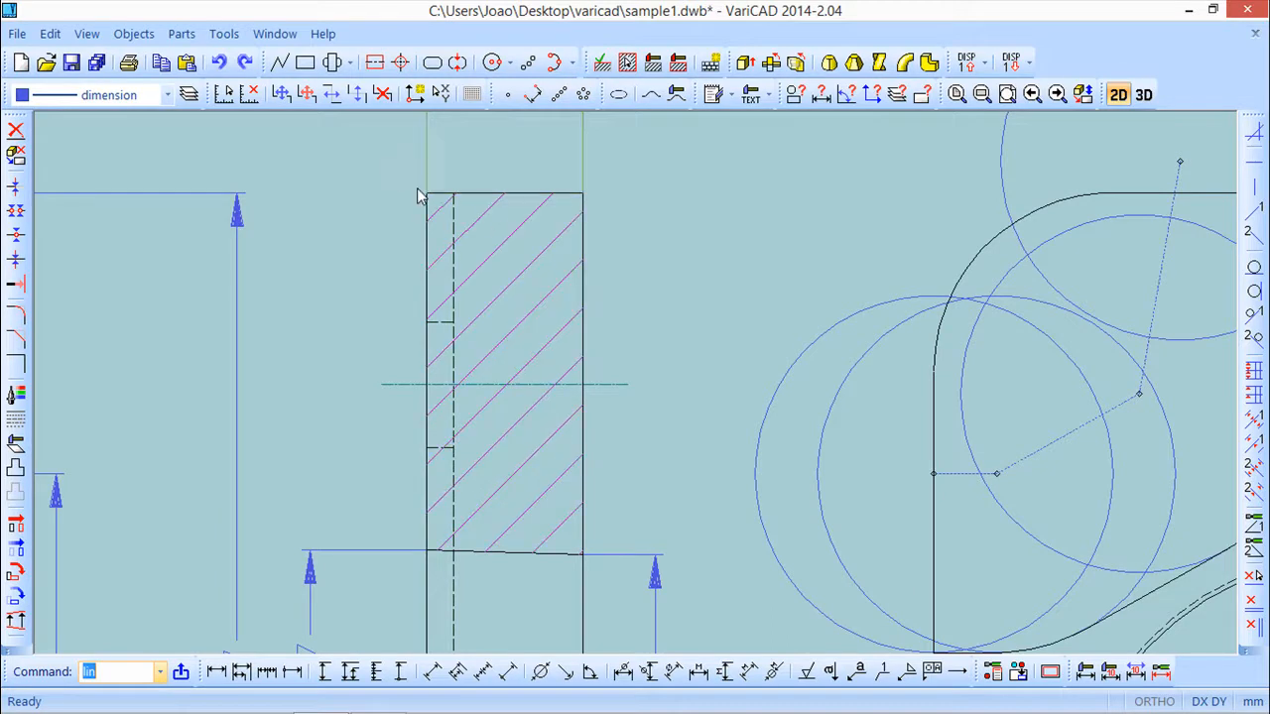
Step: Delete the sloping line outside the sheet border and use Zoom All to fit the remaining drawing
click(86, 34)
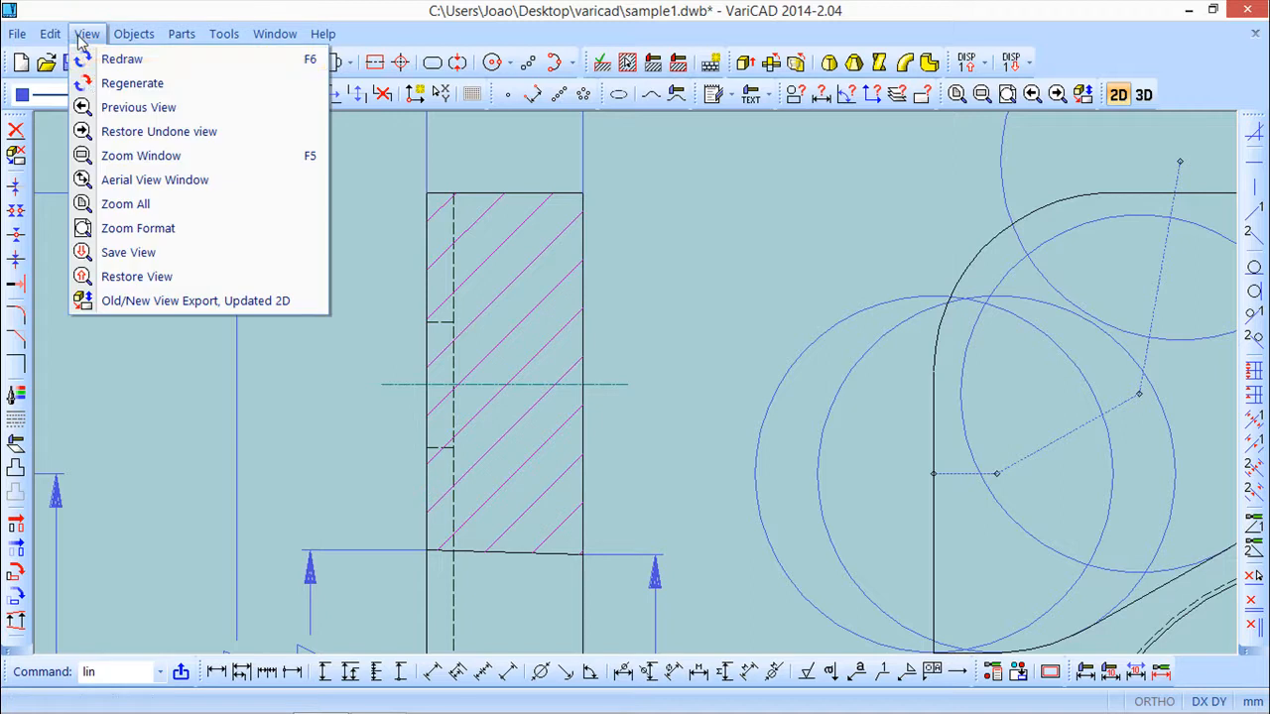
click(131, 203)
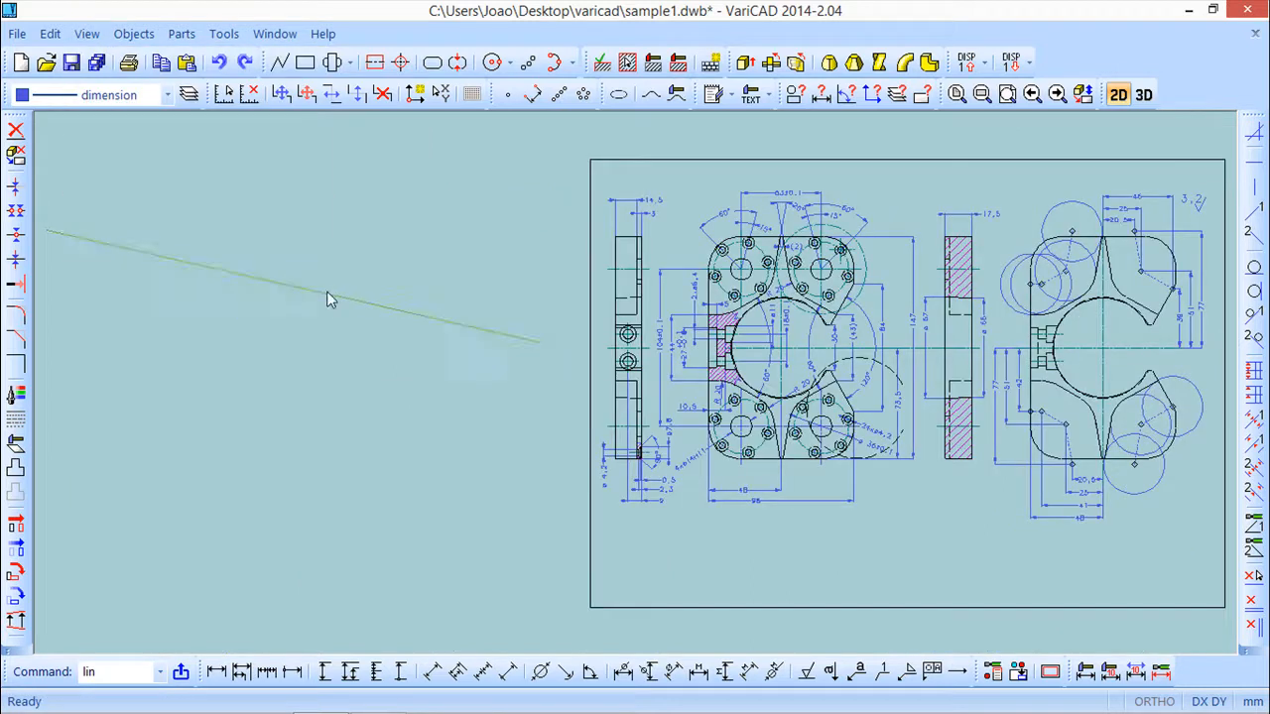
click(16, 130)
click(184, 252)
click(879, 136)
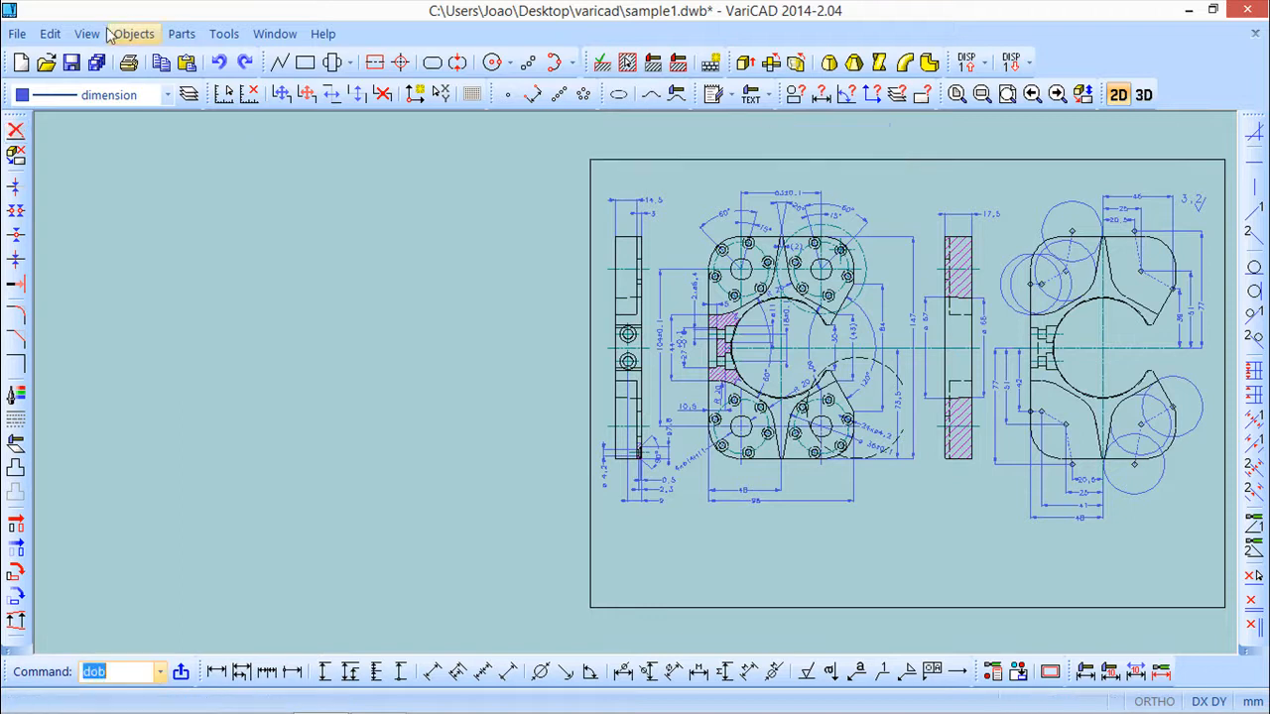
click(89, 34)
click(127, 203)
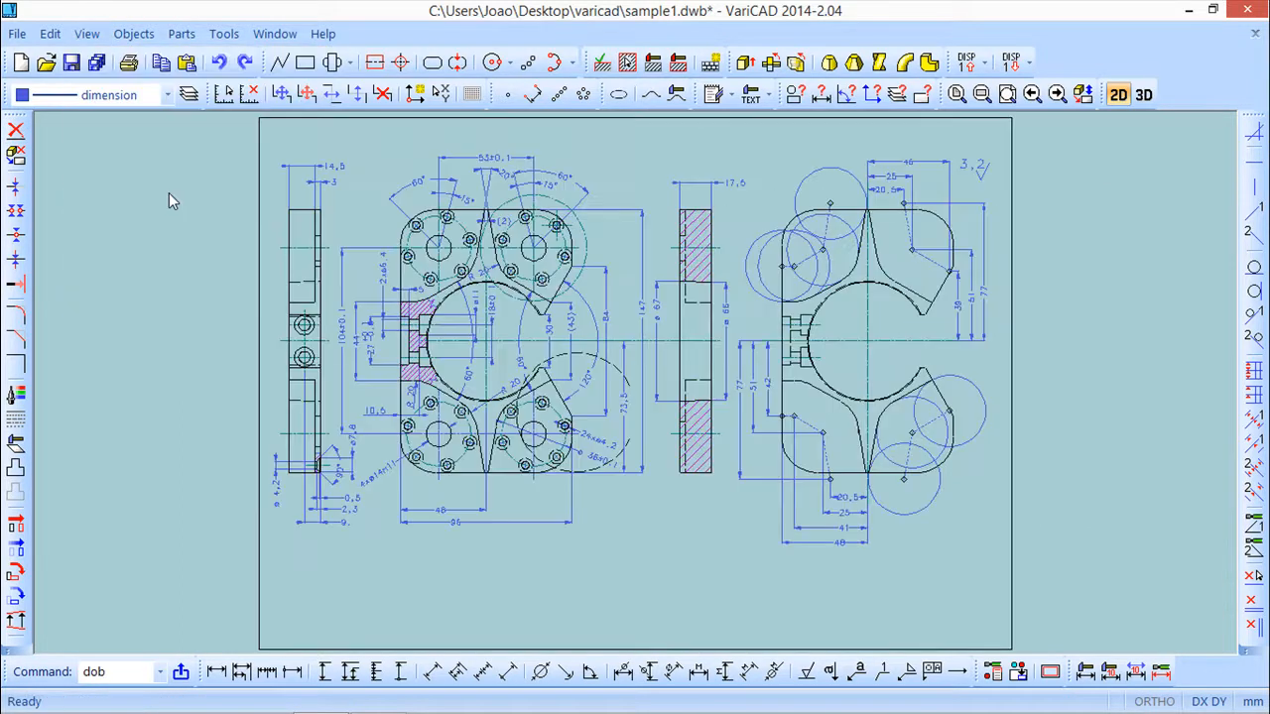
Step: Use Zoom Window to enlarge the upper-left hole pattern of the dimensioned front view, and save it as View 1
click(86, 33)
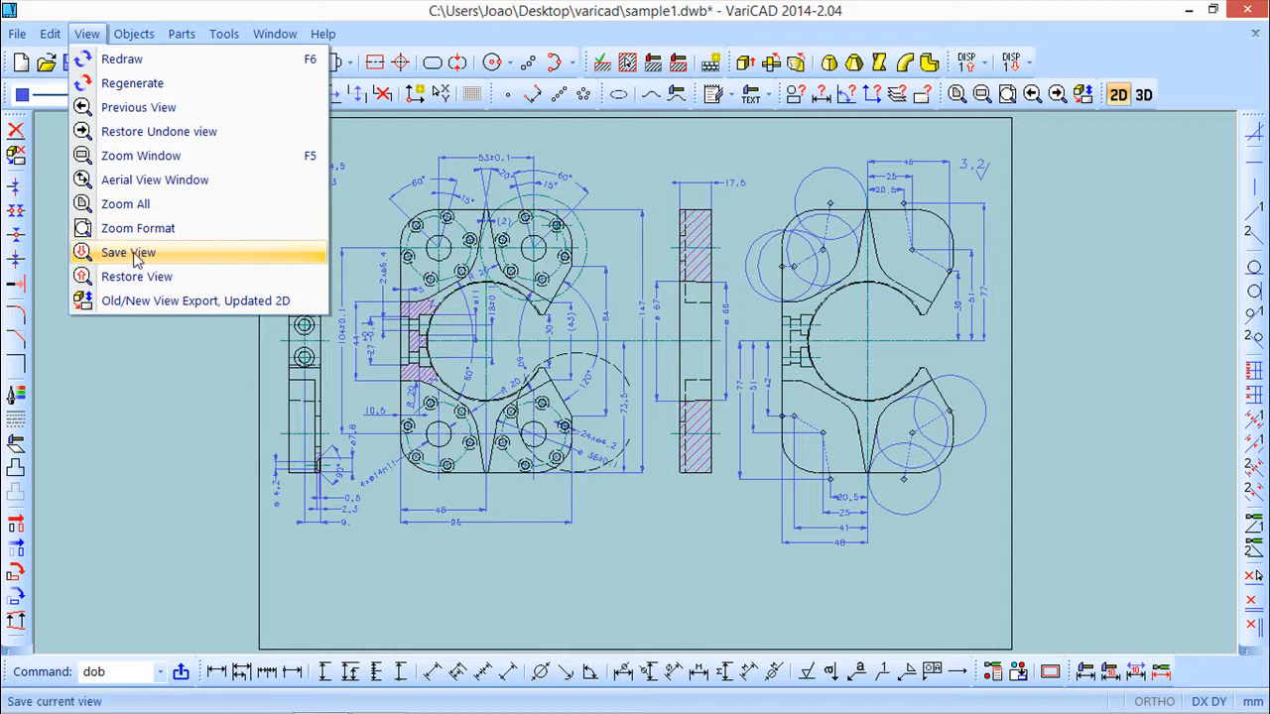
click(349, 15)
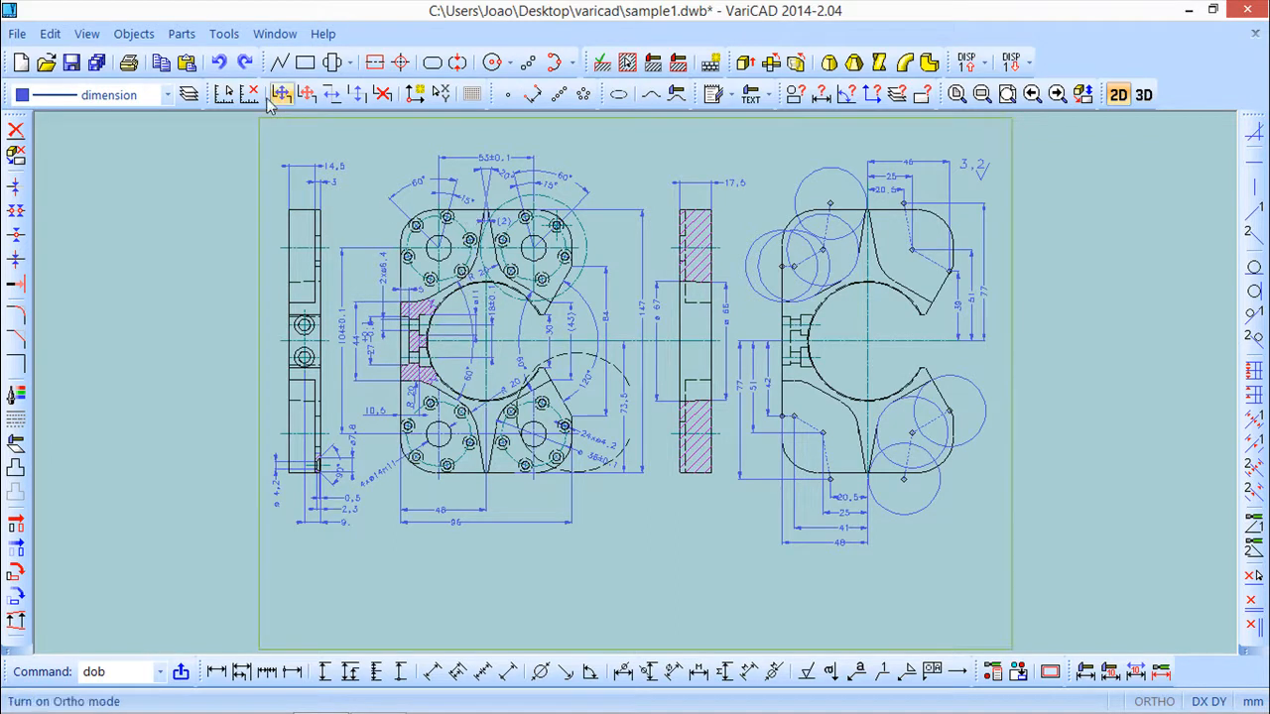
click(88, 34)
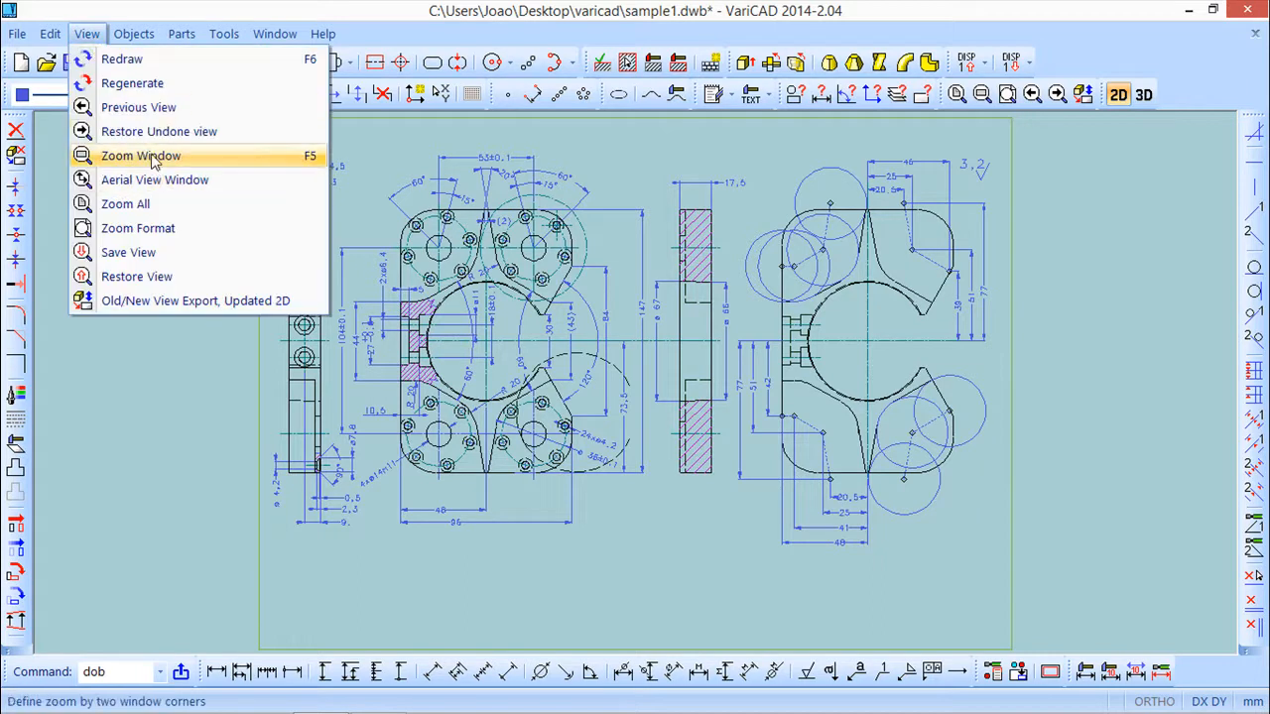
click(139, 153)
click(390, 205)
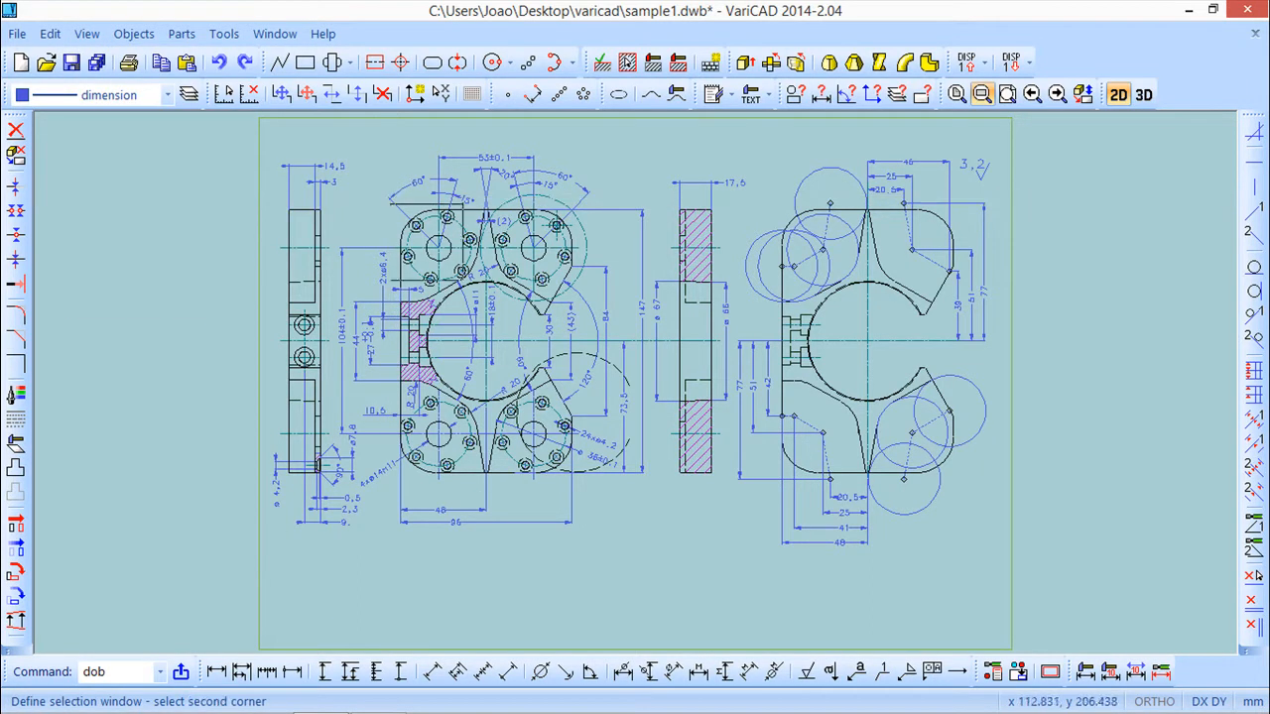
click(486, 300)
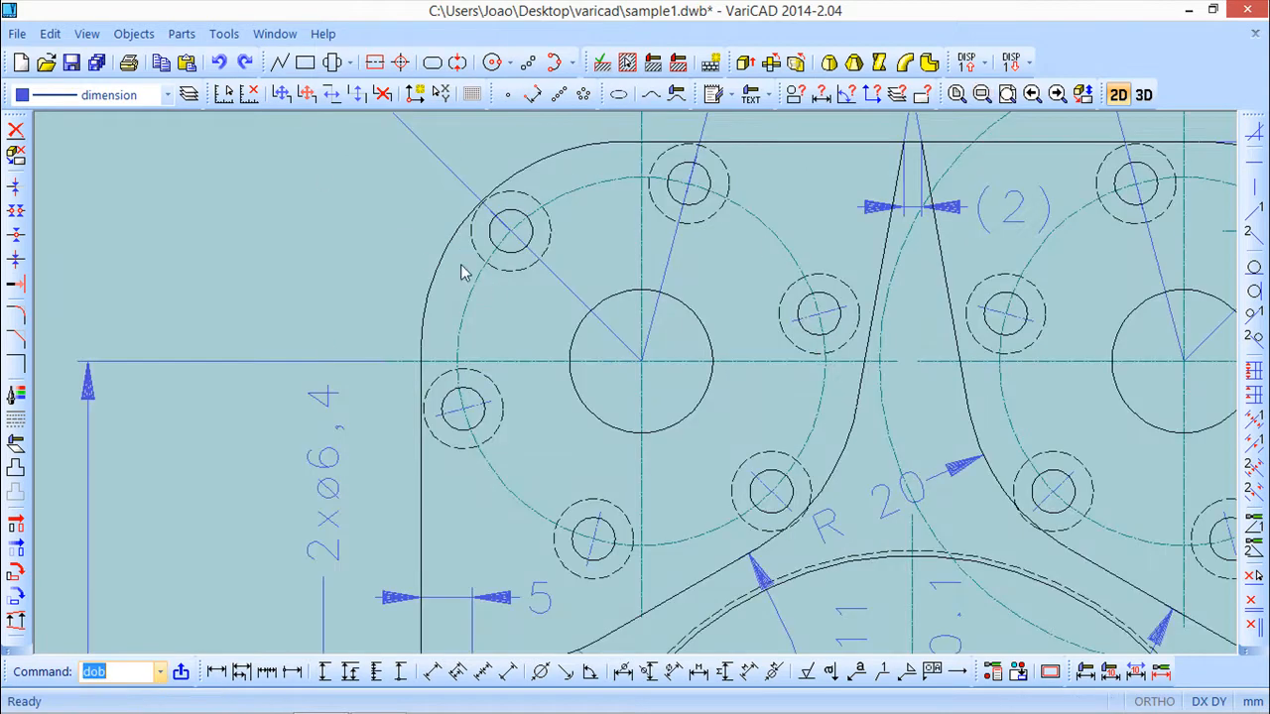
click(86, 34)
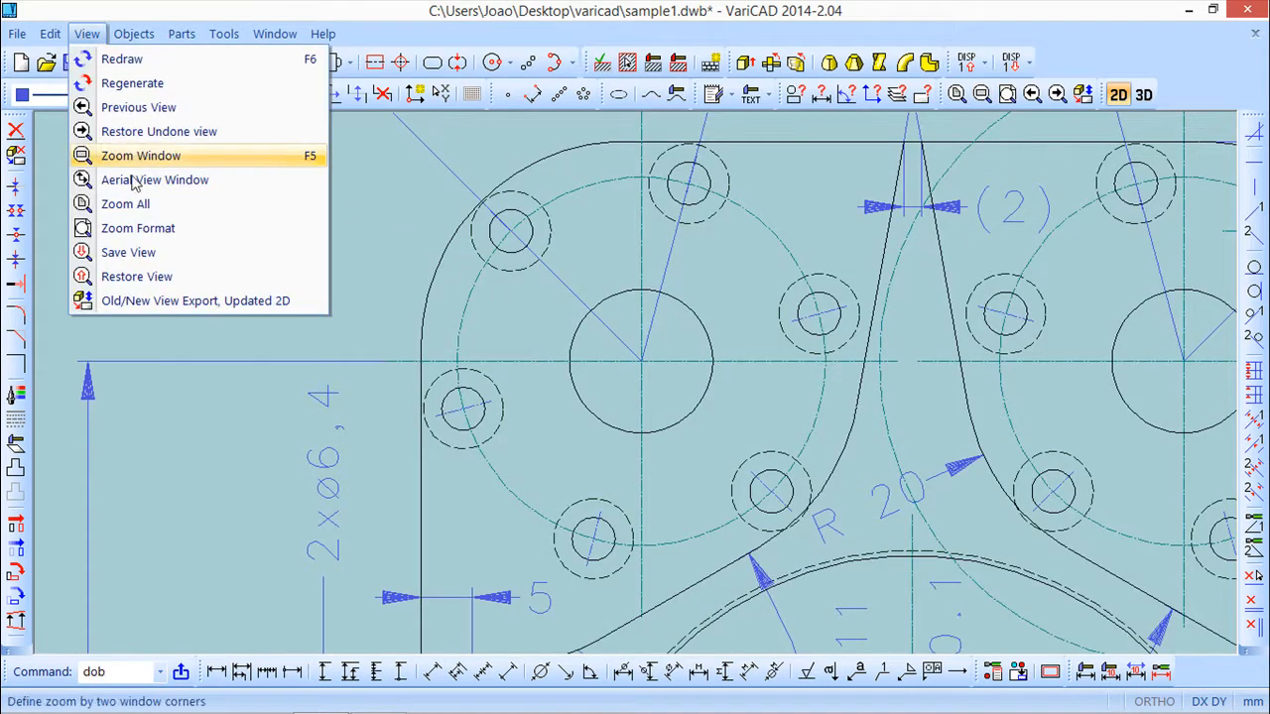
click(149, 256)
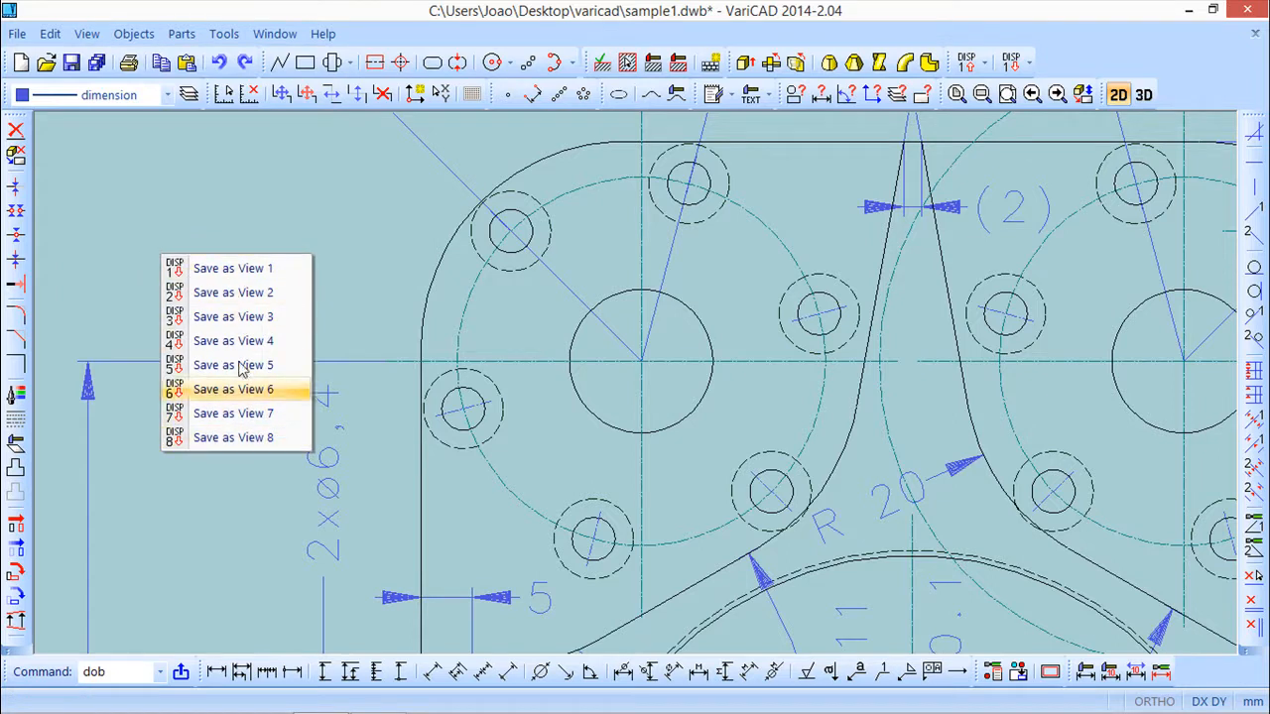
click(251, 270)
Step: From the full drawing, use Zoom Window to enlarge the lower-right quarter of the rightmost part view, and save it as View 2
click(87, 35)
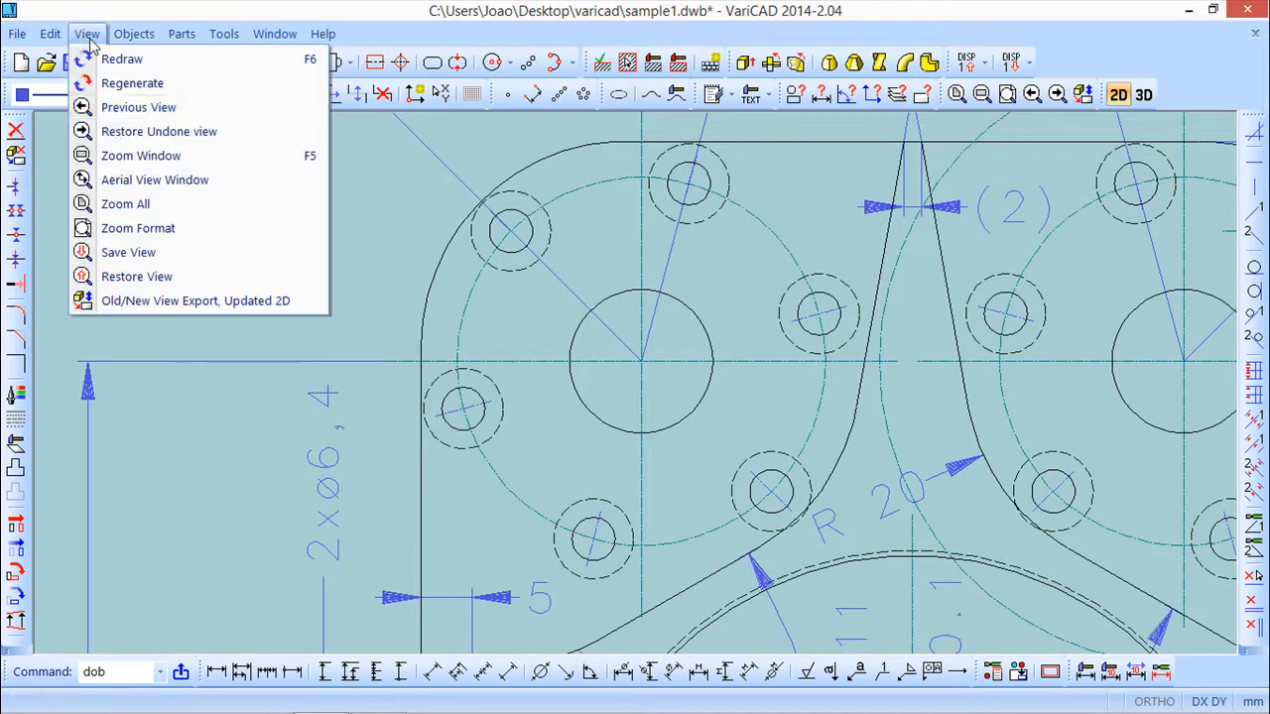
click(141, 205)
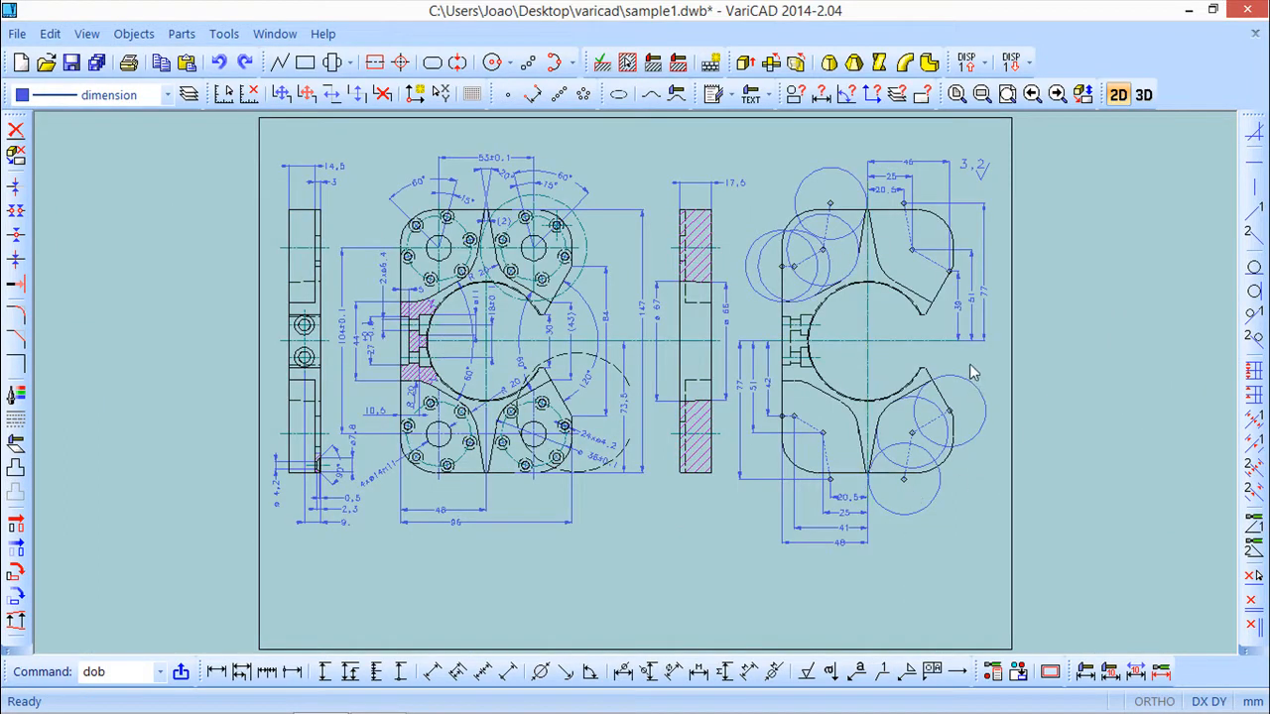
click(87, 34)
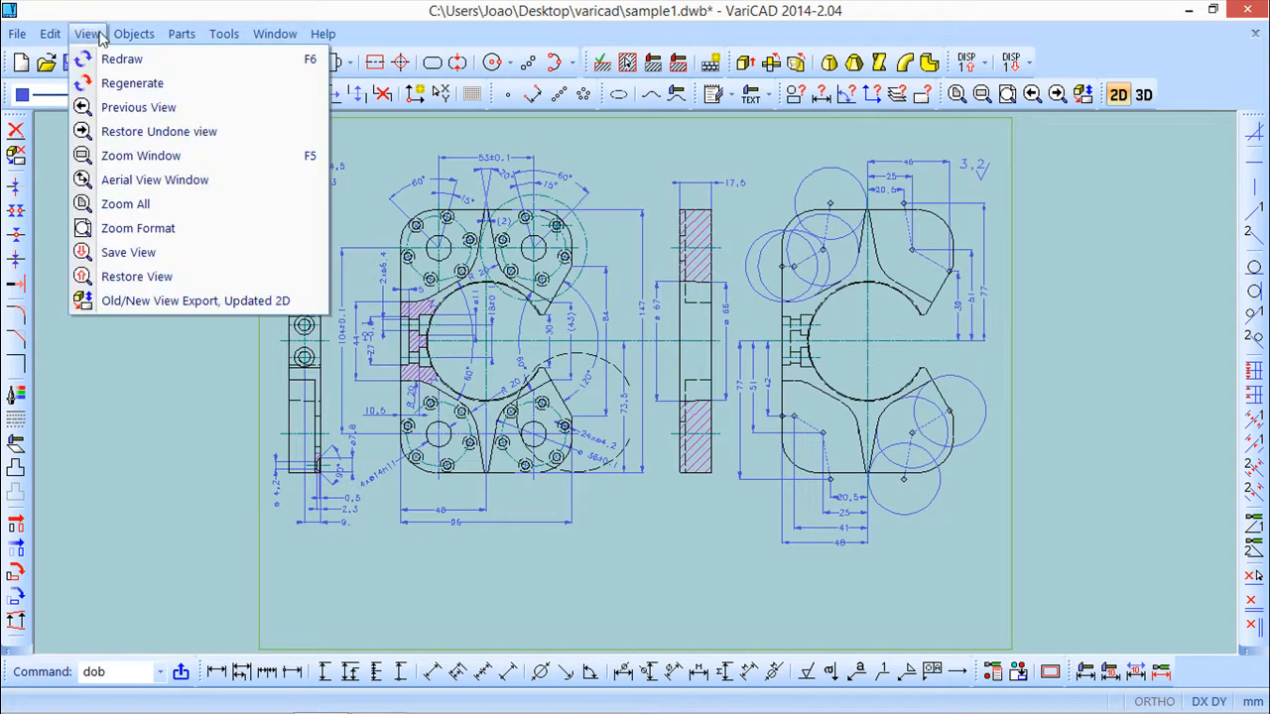
click(129, 155)
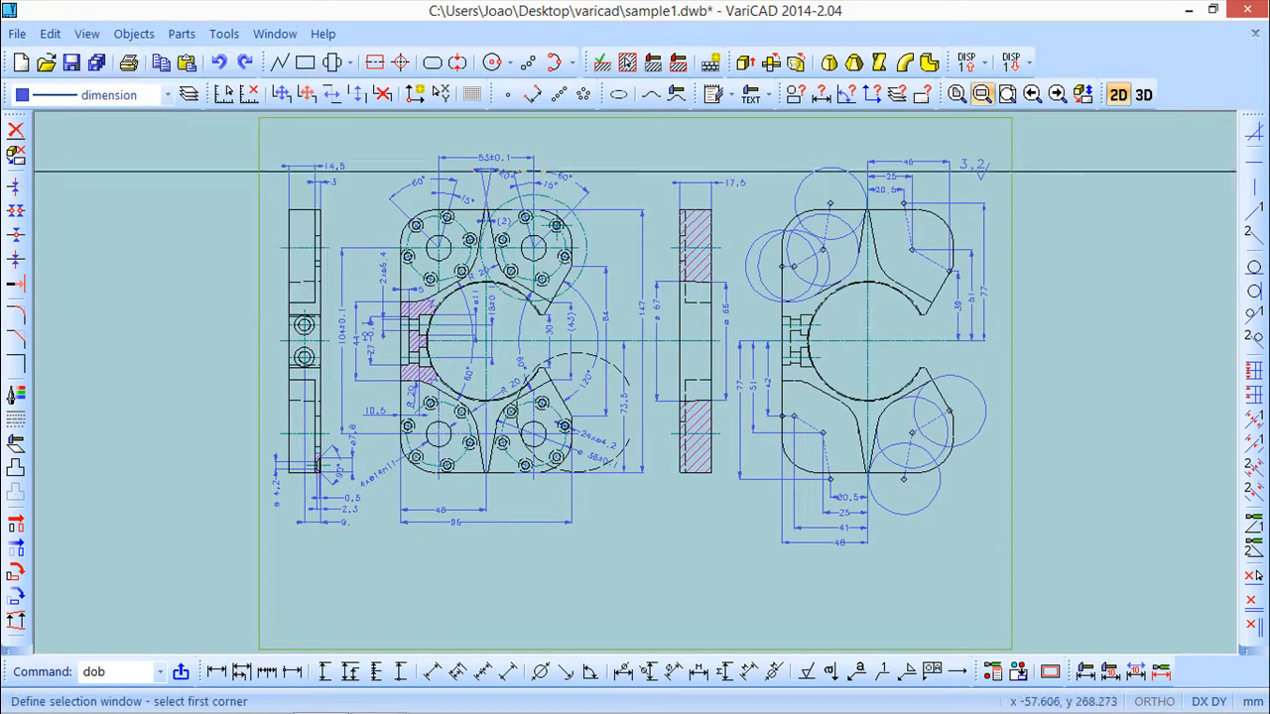
click(872, 360)
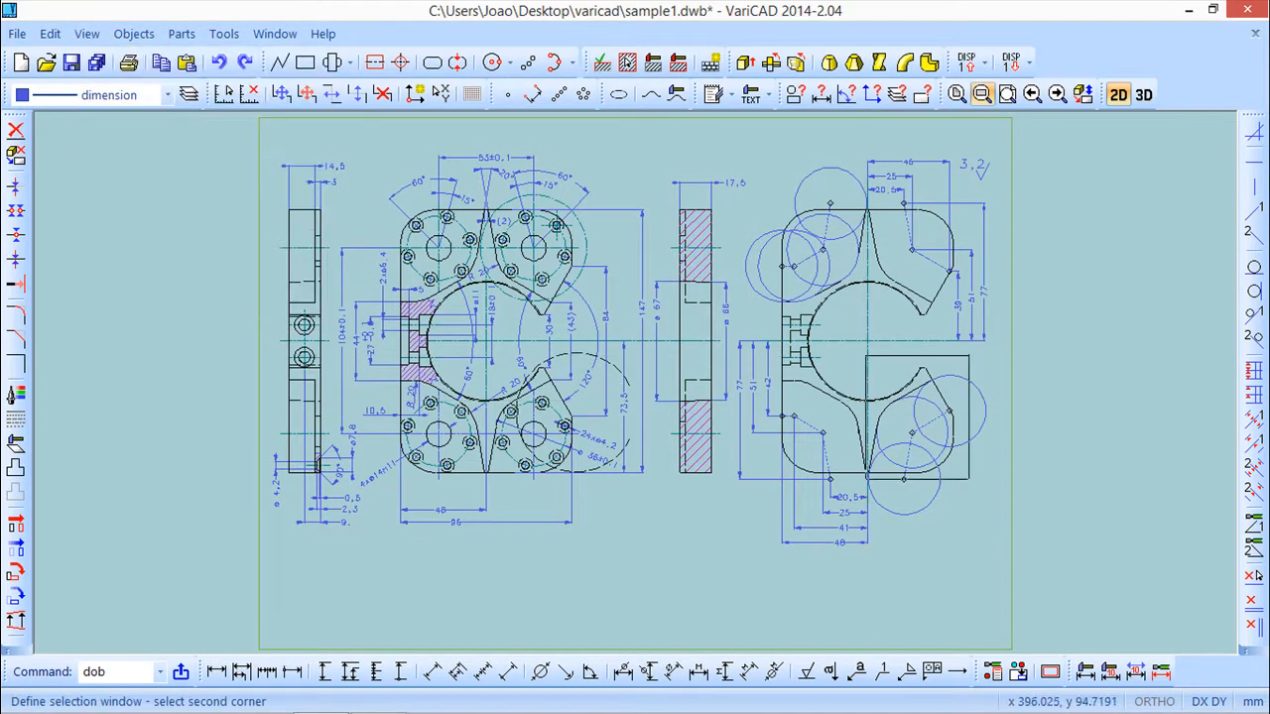
click(971, 482)
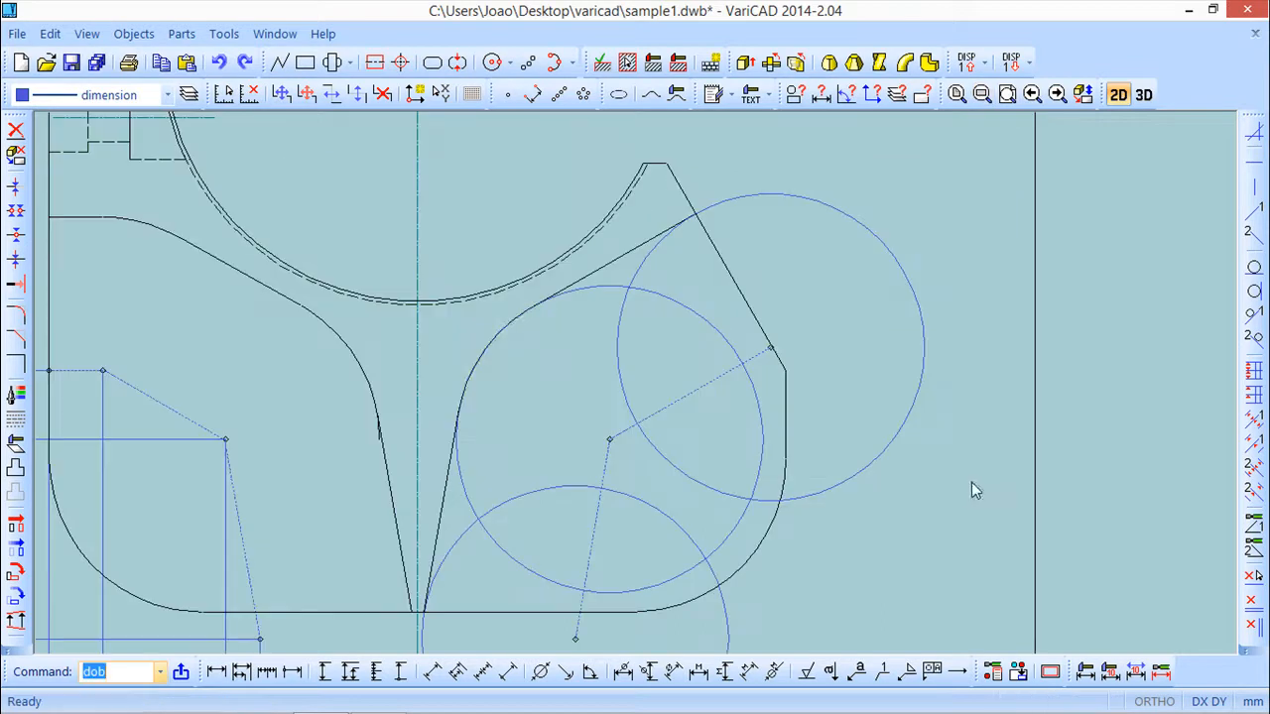
click(86, 33)
click(118, 255)
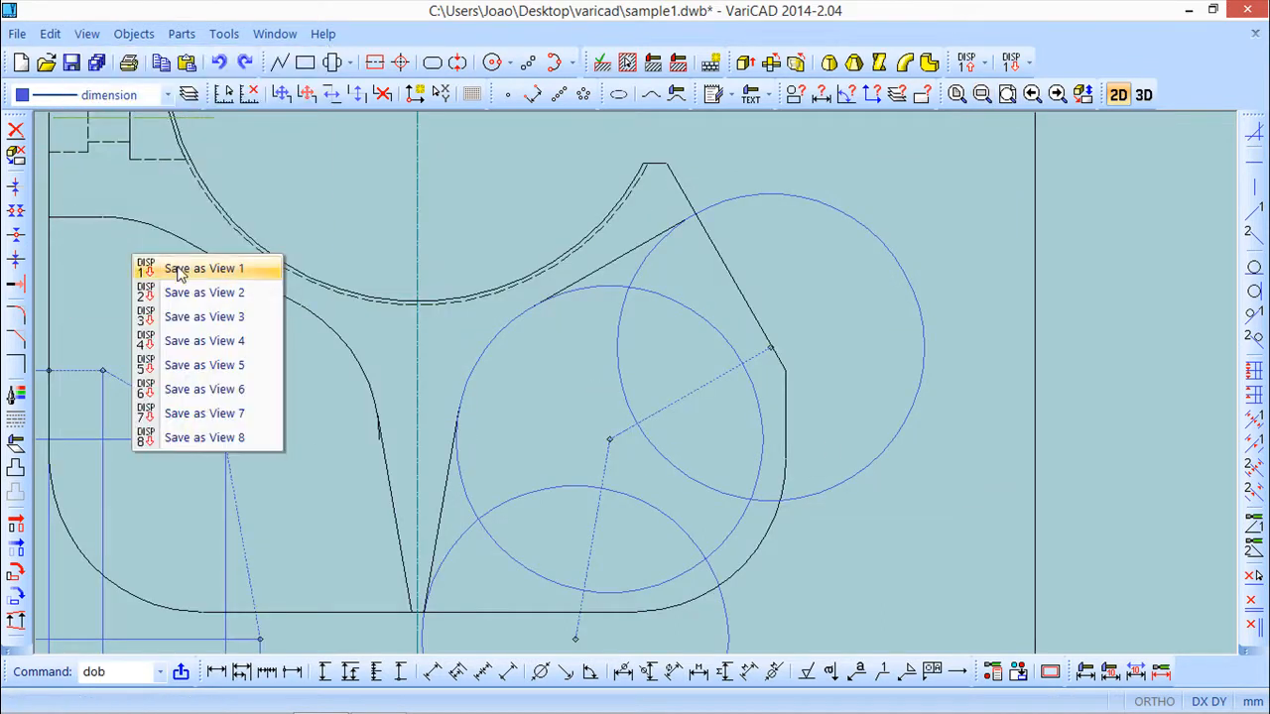
click(201, 294)
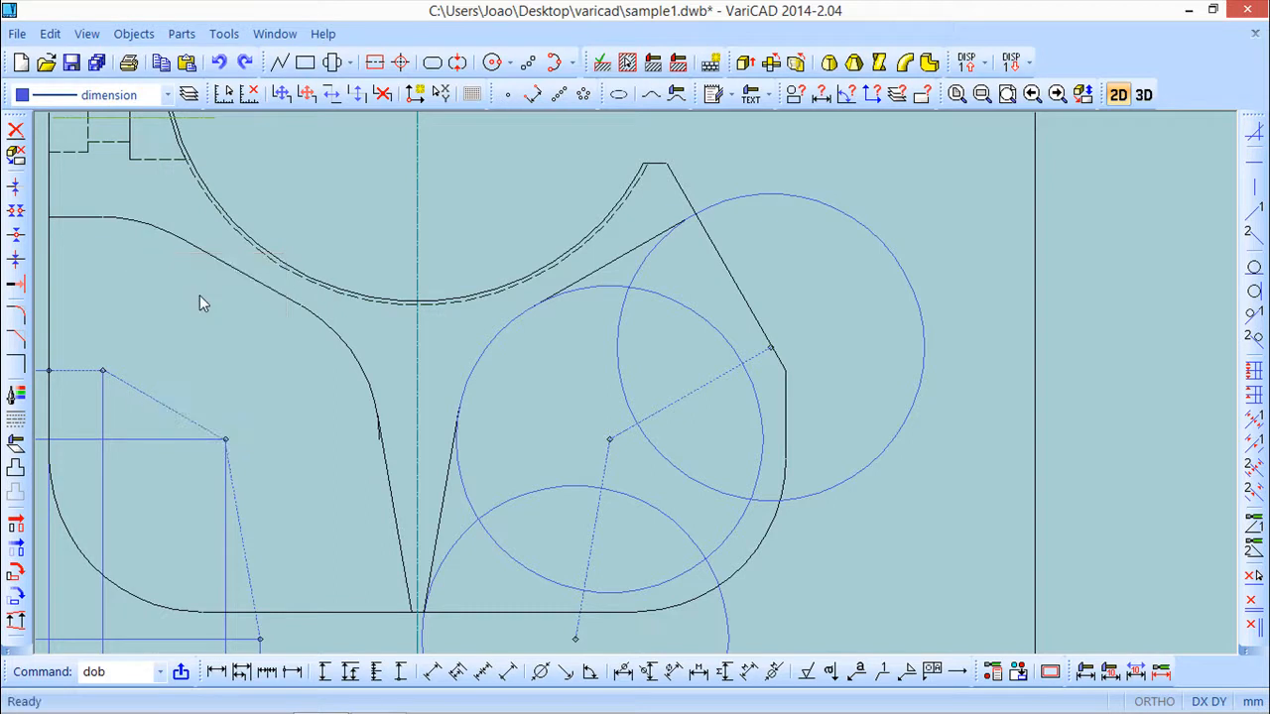
Step: Use Zoom All to display the whole drawing, and restore the saved View 2
click(87, 36)
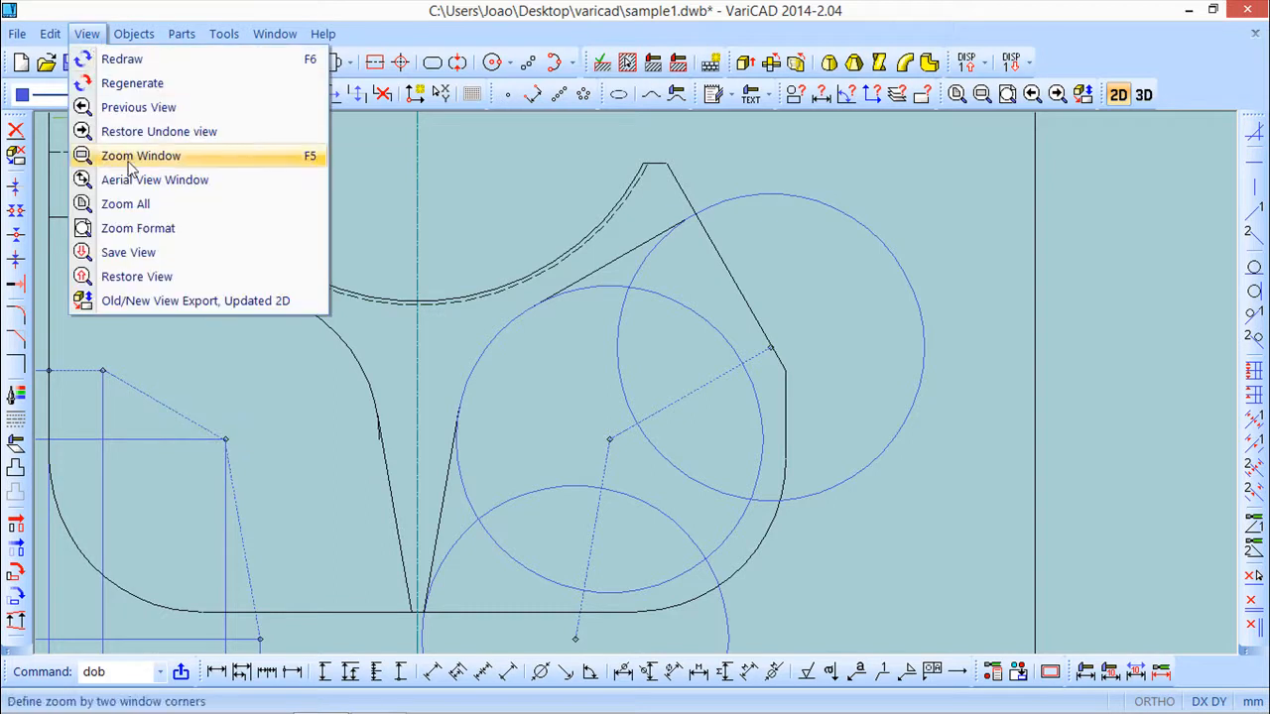
click(133, 207)
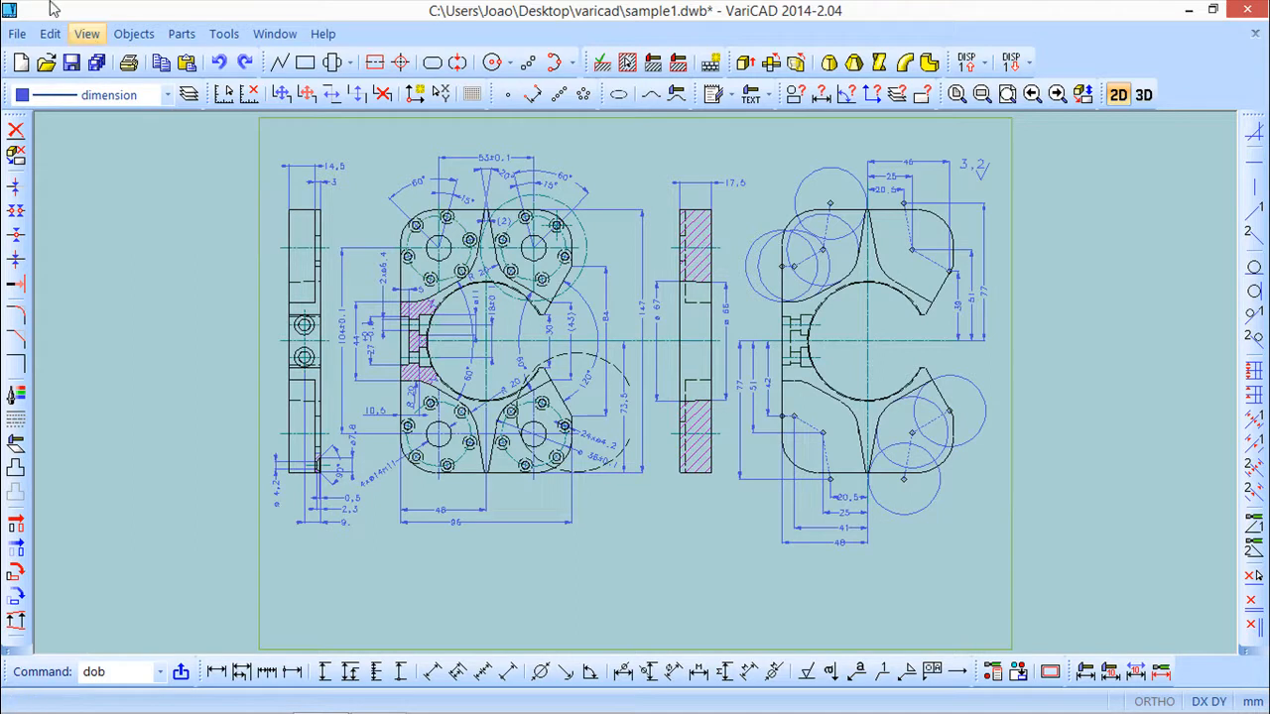
click(88, 34)
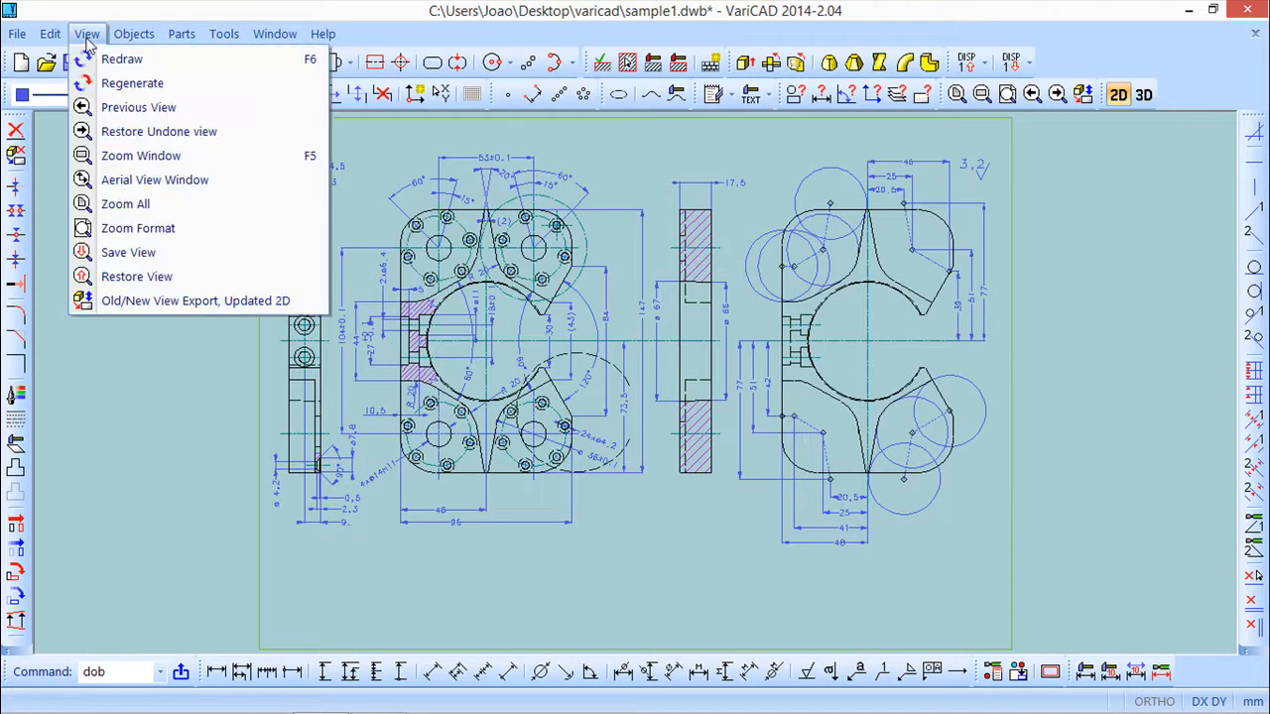
click(124, 277)
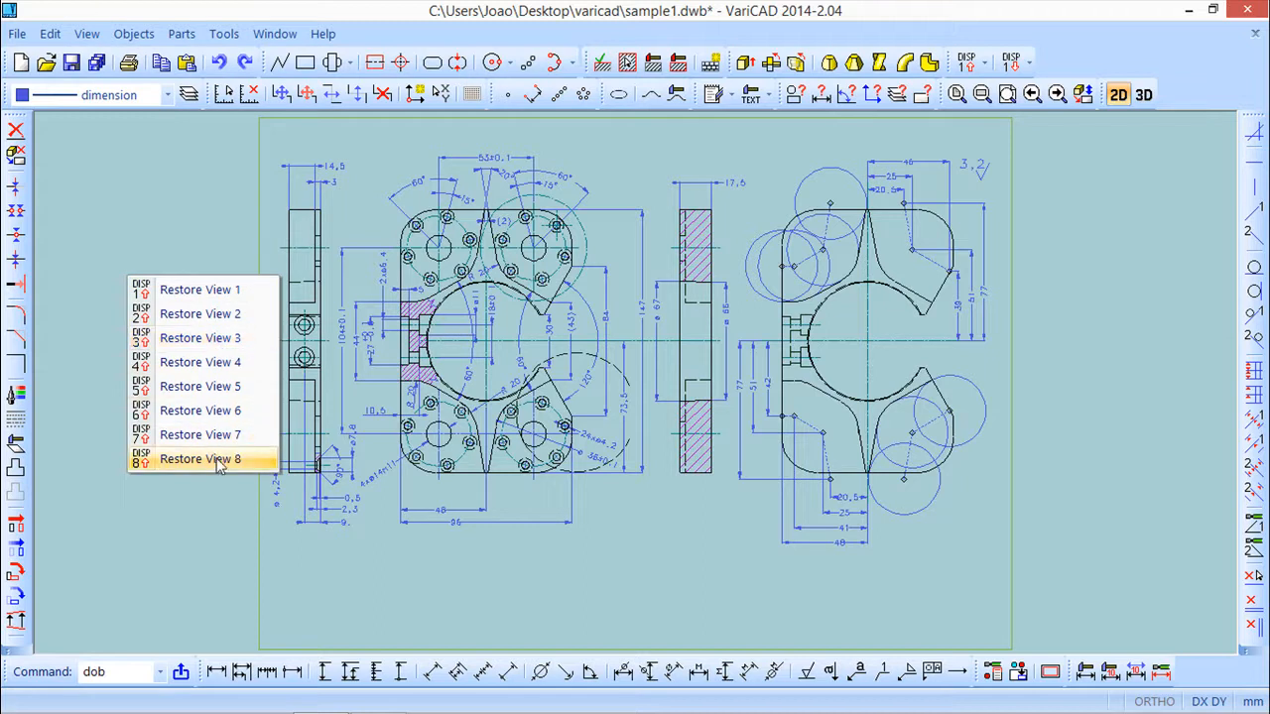
click(228, 316)
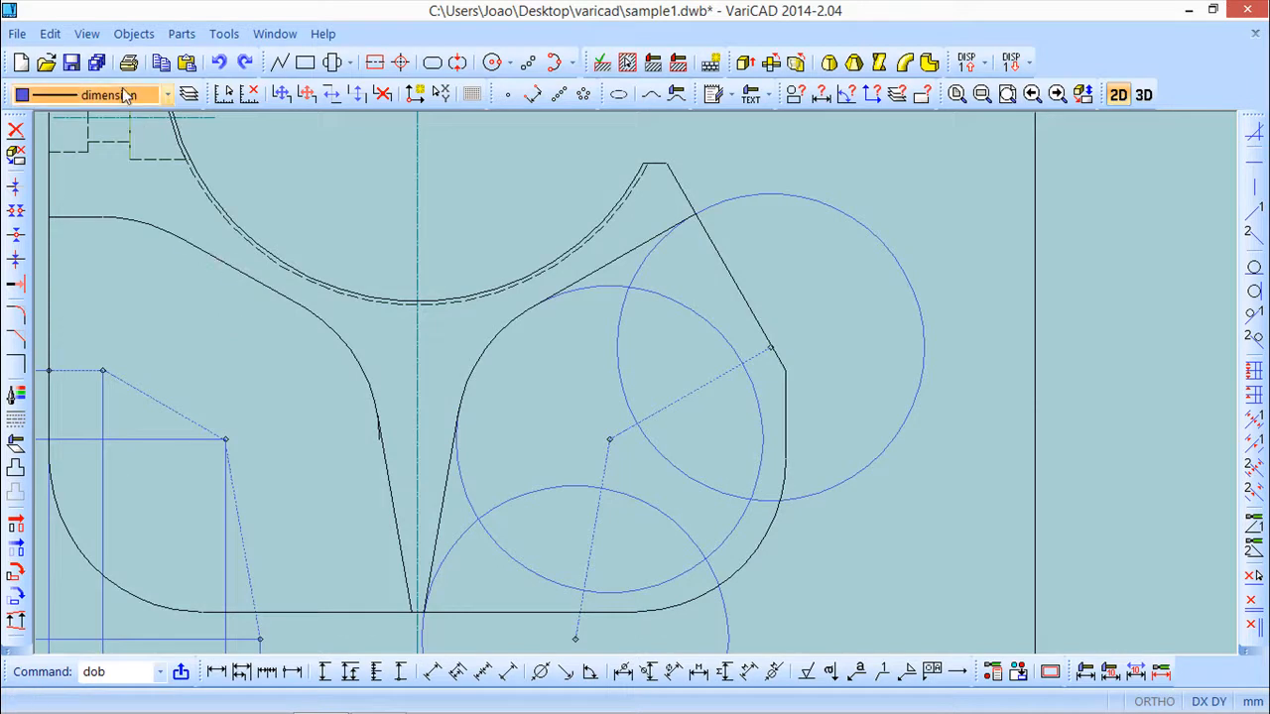
Step: Restore the saved View 1 showing the upper-left hole pattern of the front view
click(86, 33)
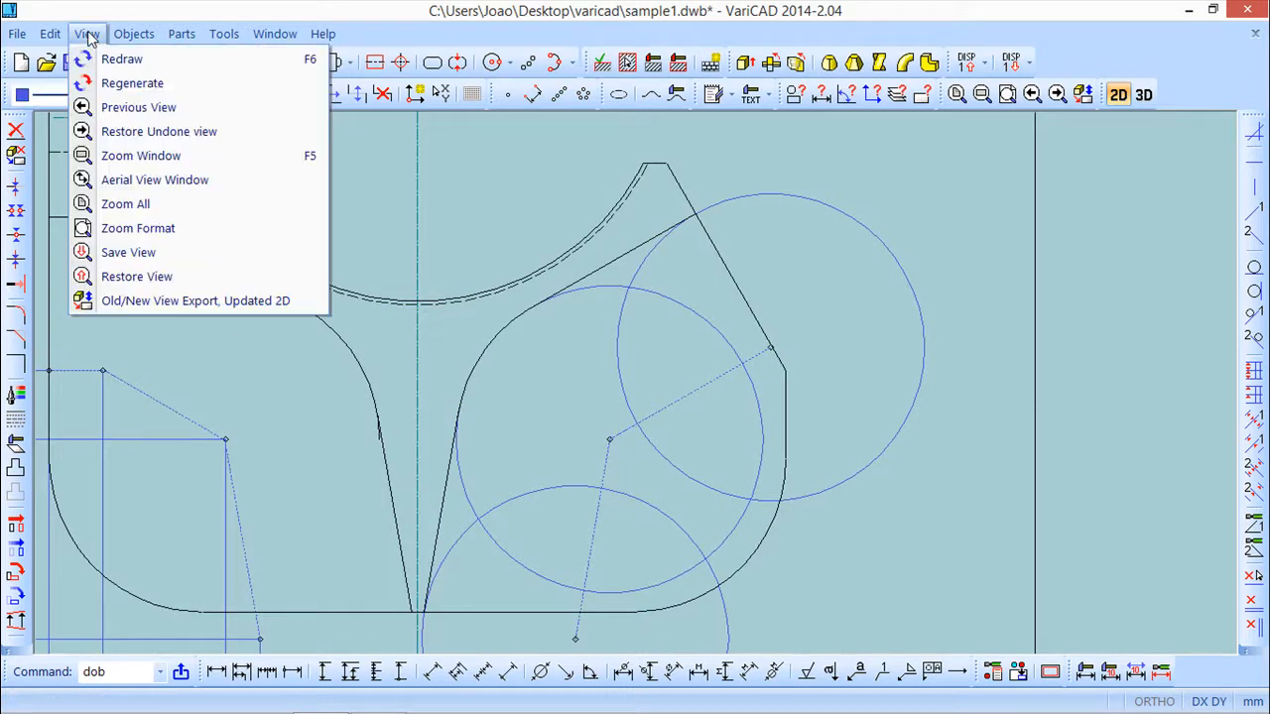
click(141, 283)
click(202, 293)
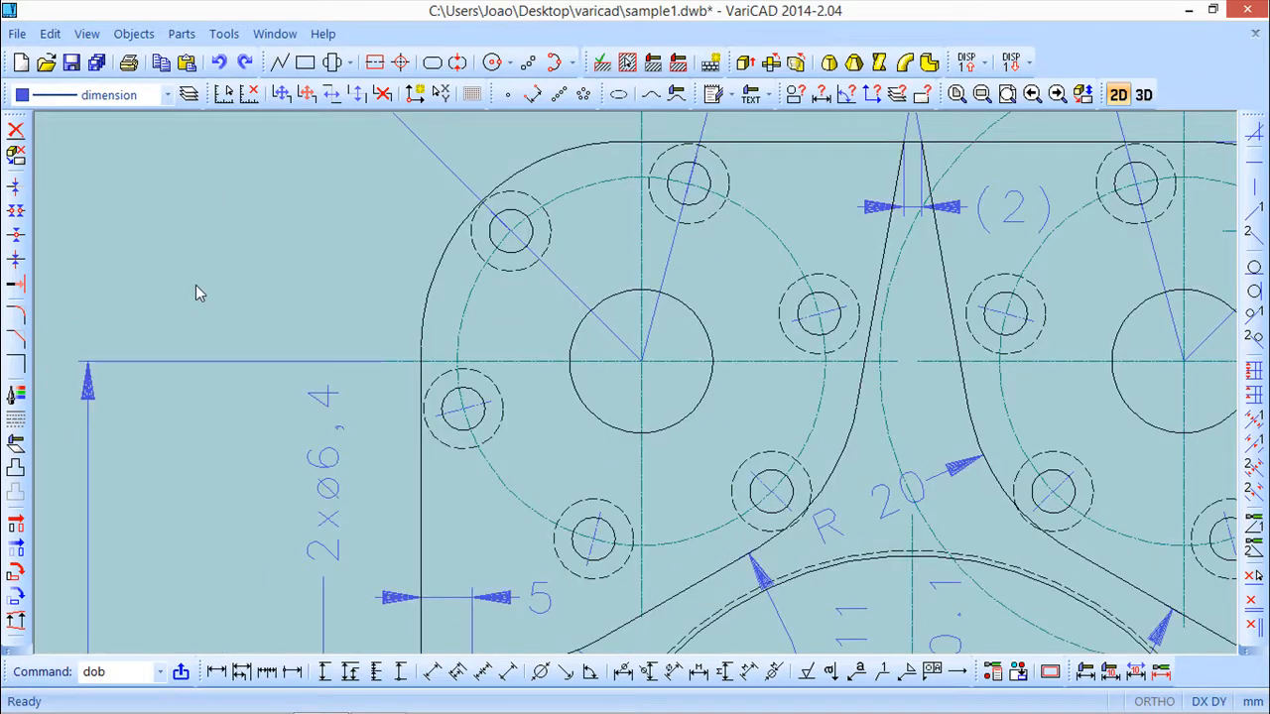
Step: Use Zoom All to display the whole drawing
click(88, 36)
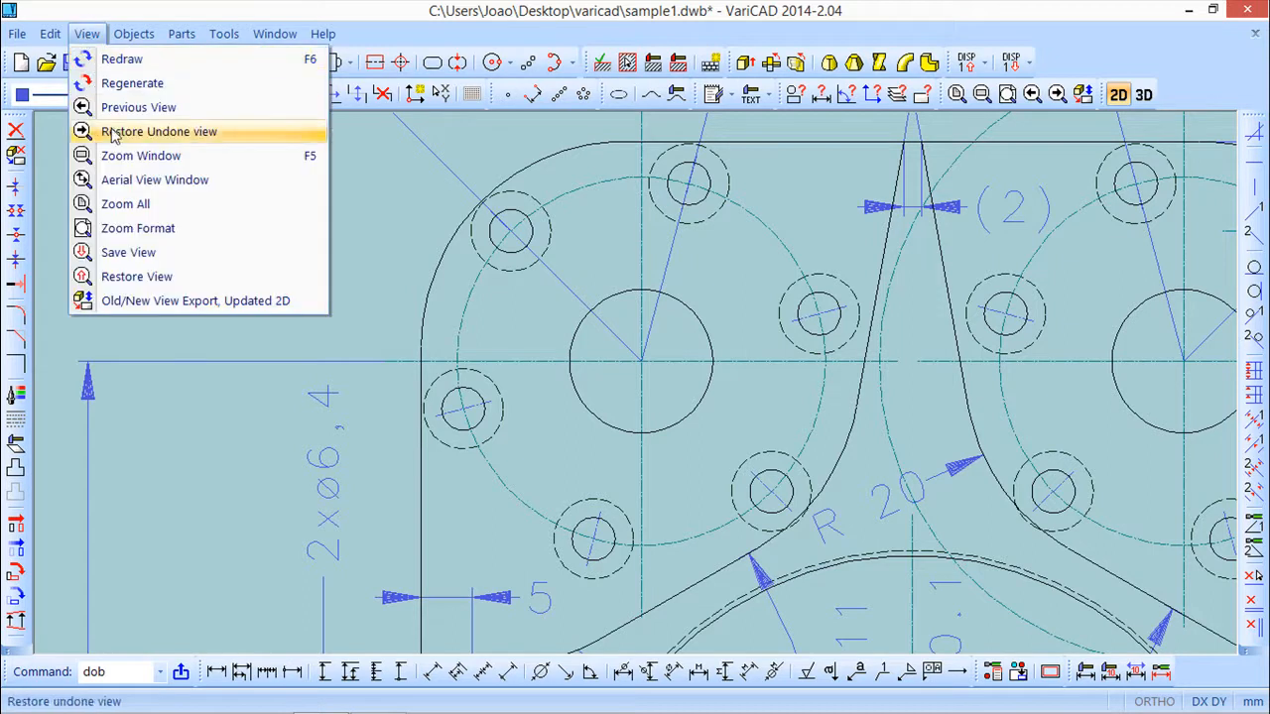
click(125, 204)
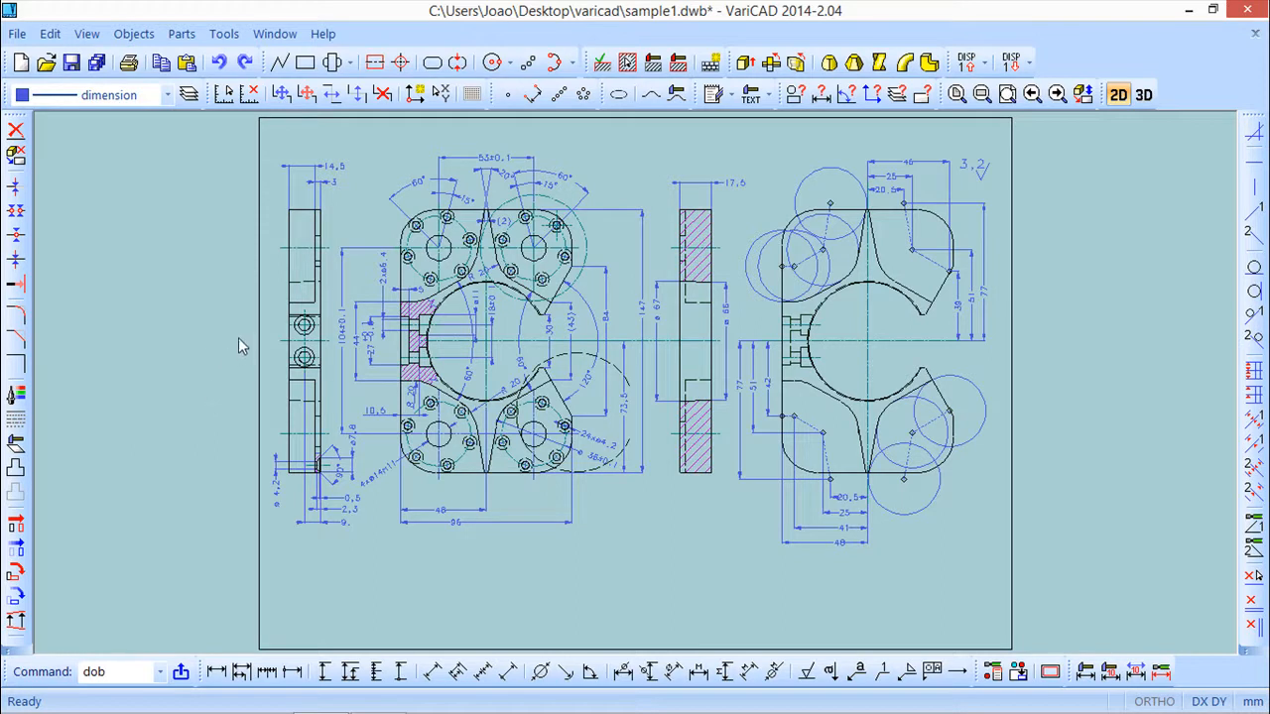
Step: In the system settings for displaying 2D objects, set the number of segments full circles are created from to 250
click(227, 36)
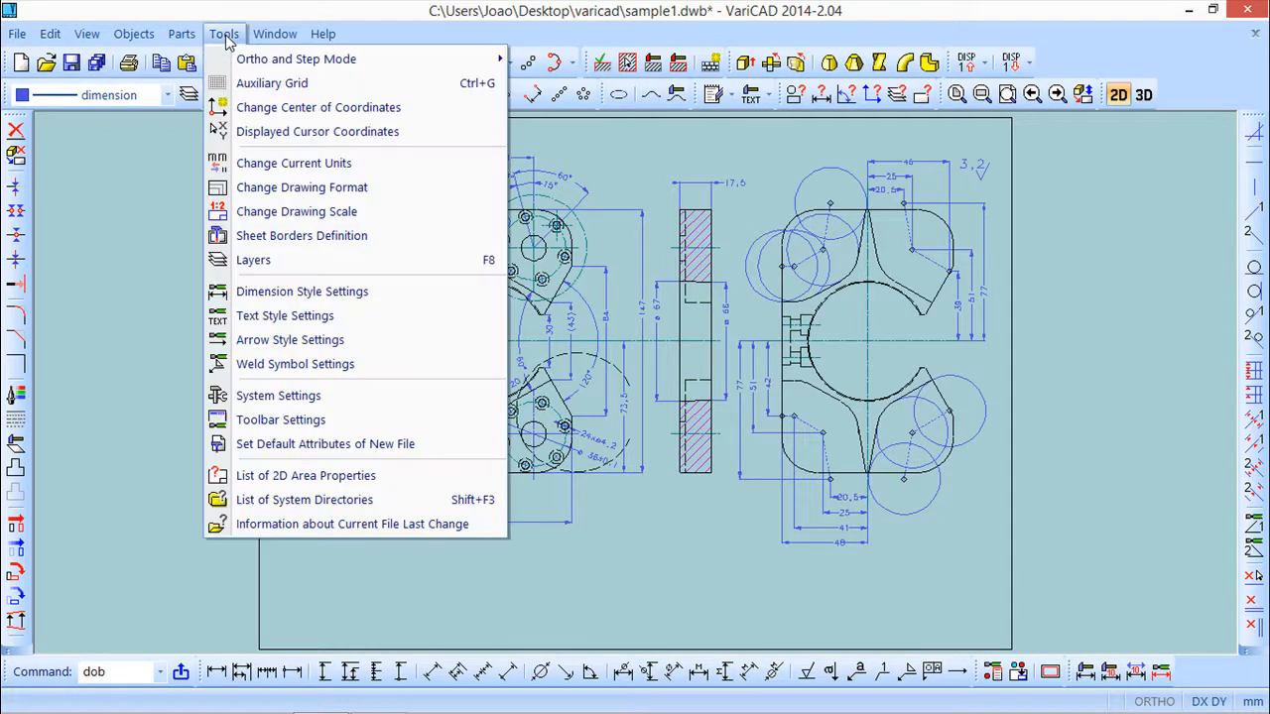
click(268, 396)
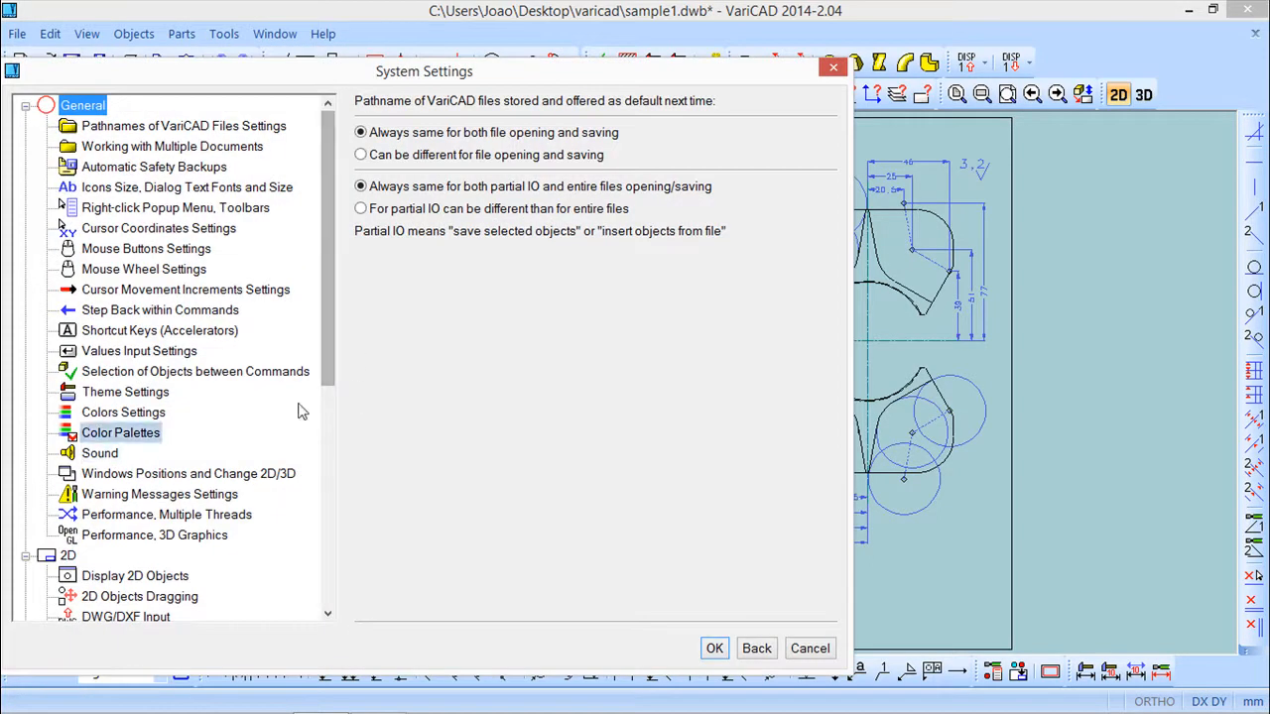
drag(328, 323, 357, 476)
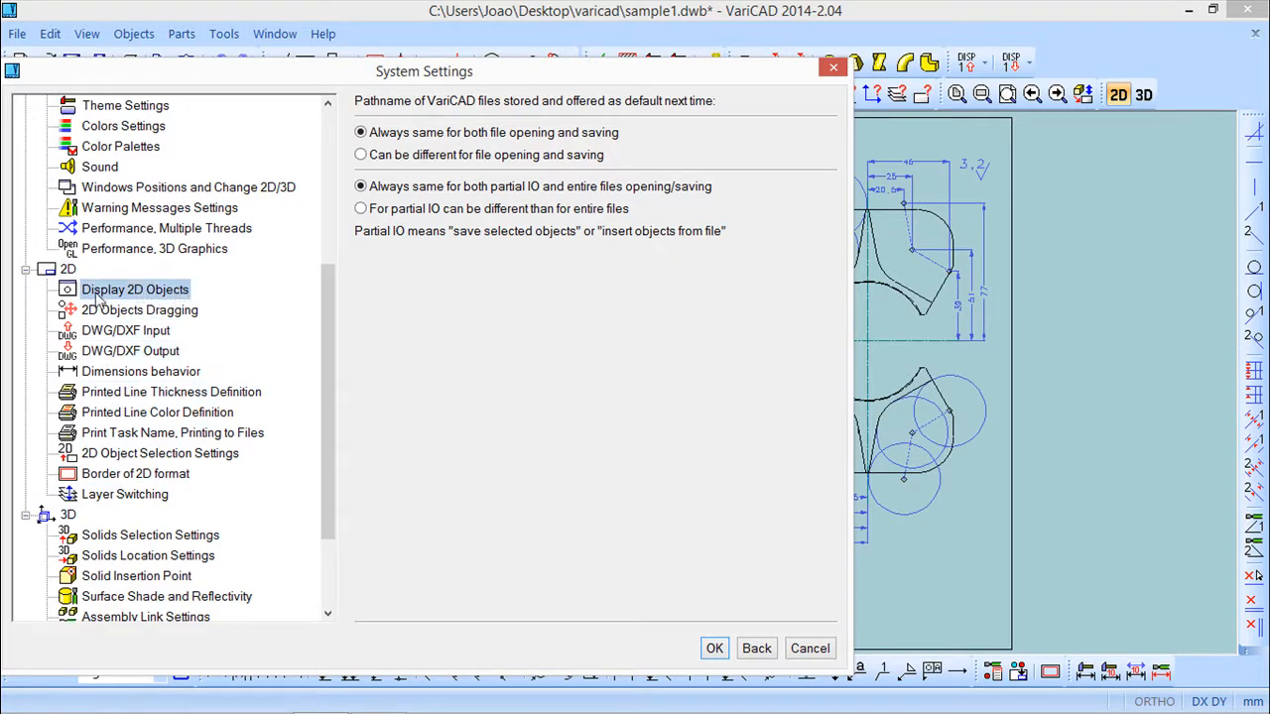
click(167, 296)
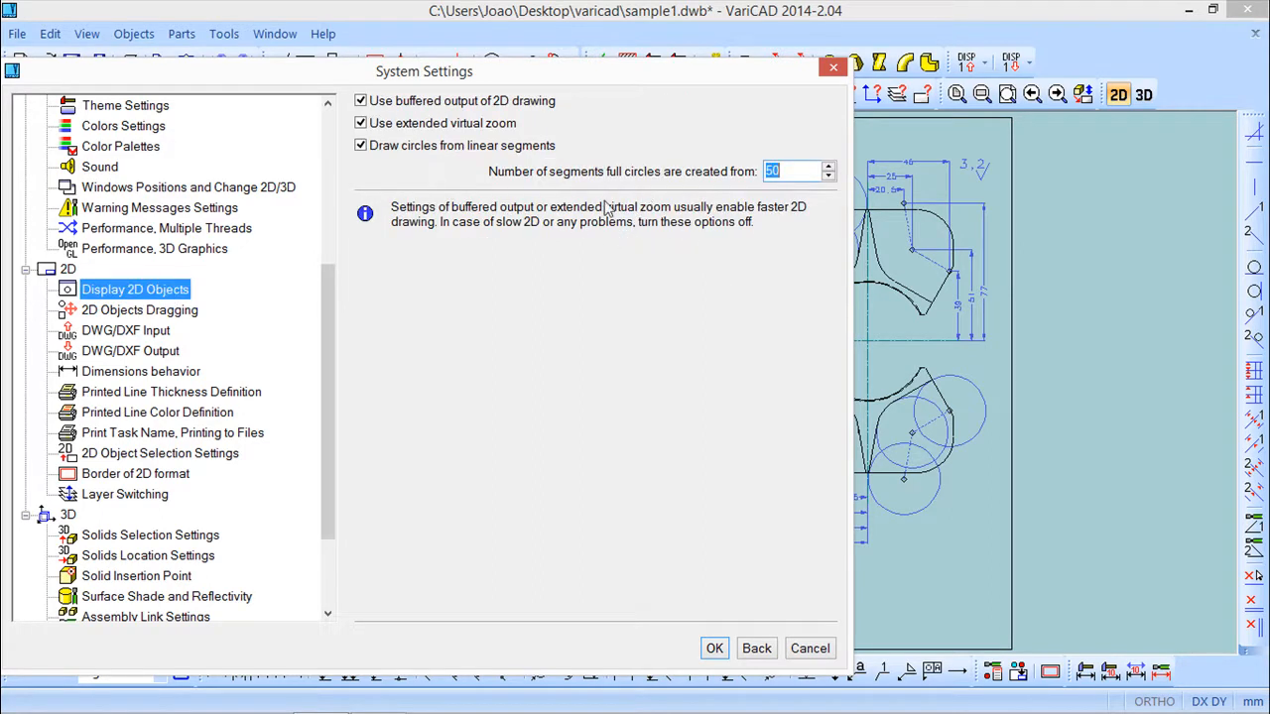
click(783, 174)
double_click(772, 171)
text(250)
drag(797, 170, 744, 168)
text(128)
drag(793, 173, 748, 175)
text(200)
key(Return)
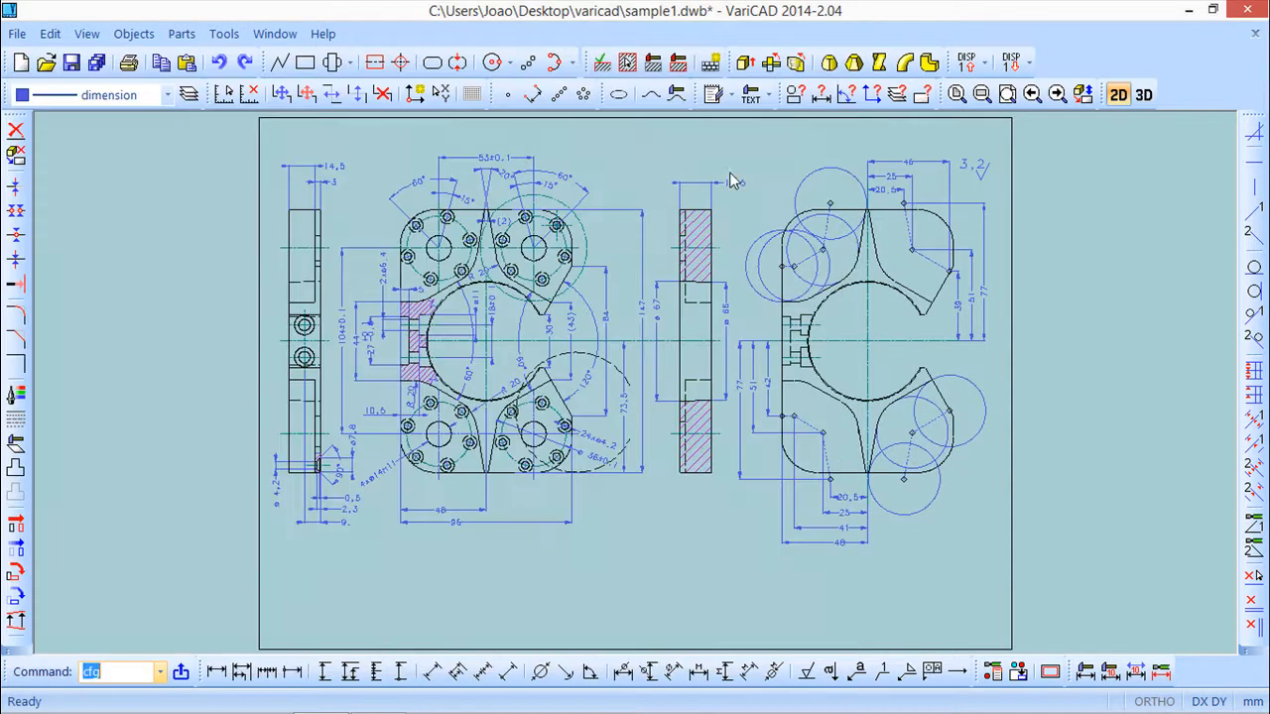
Step: Draw a circle centred on the drawing sheet and many times larger than it, and end the circle command
scroll(609, 372, down, 2)
scroll(604, 369, down, 6)
scroll(583, 363, down, 1)
click(492, 62)
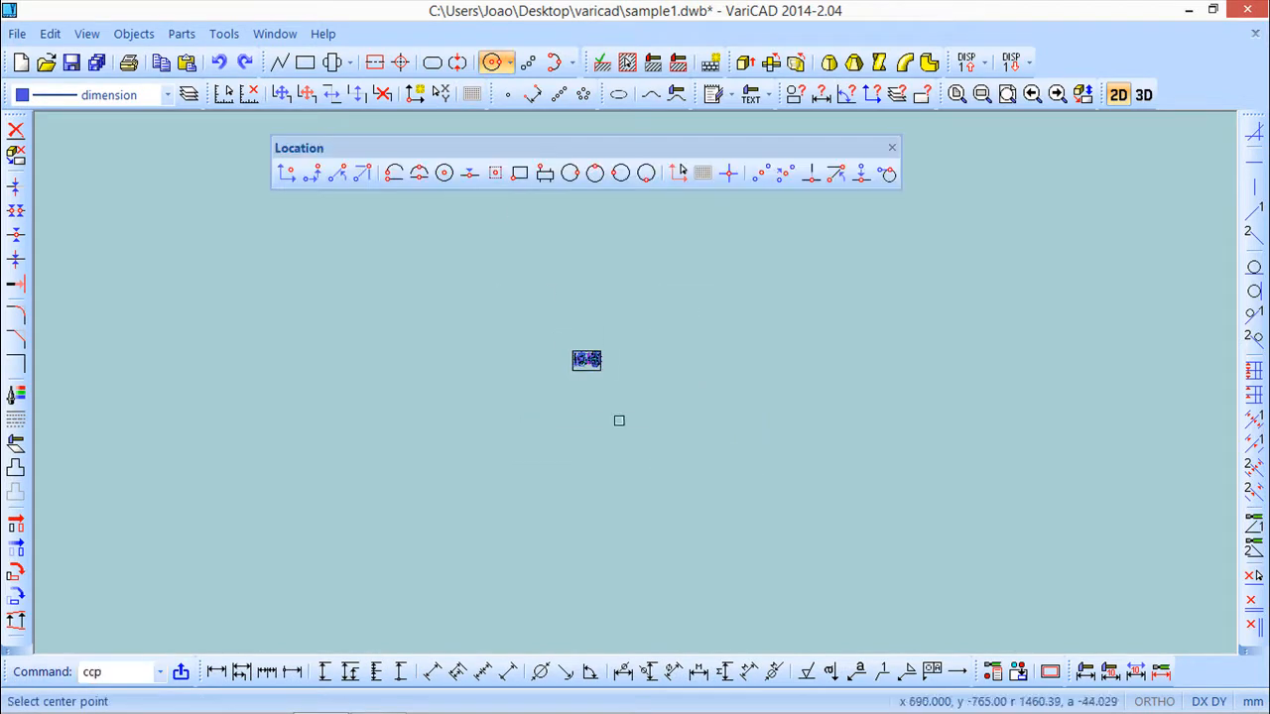
click(585, 361)
click(800, 505)
middle_drag(692, 462, 621, 482)
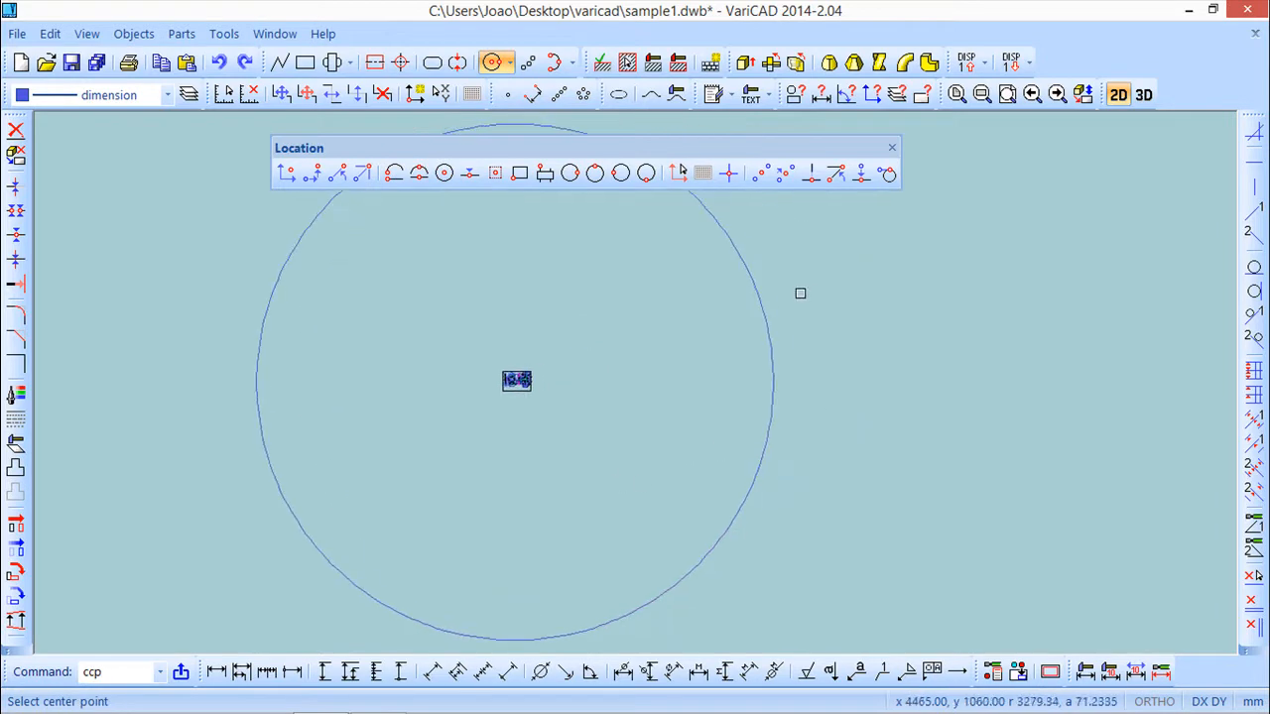
click(890, 147)
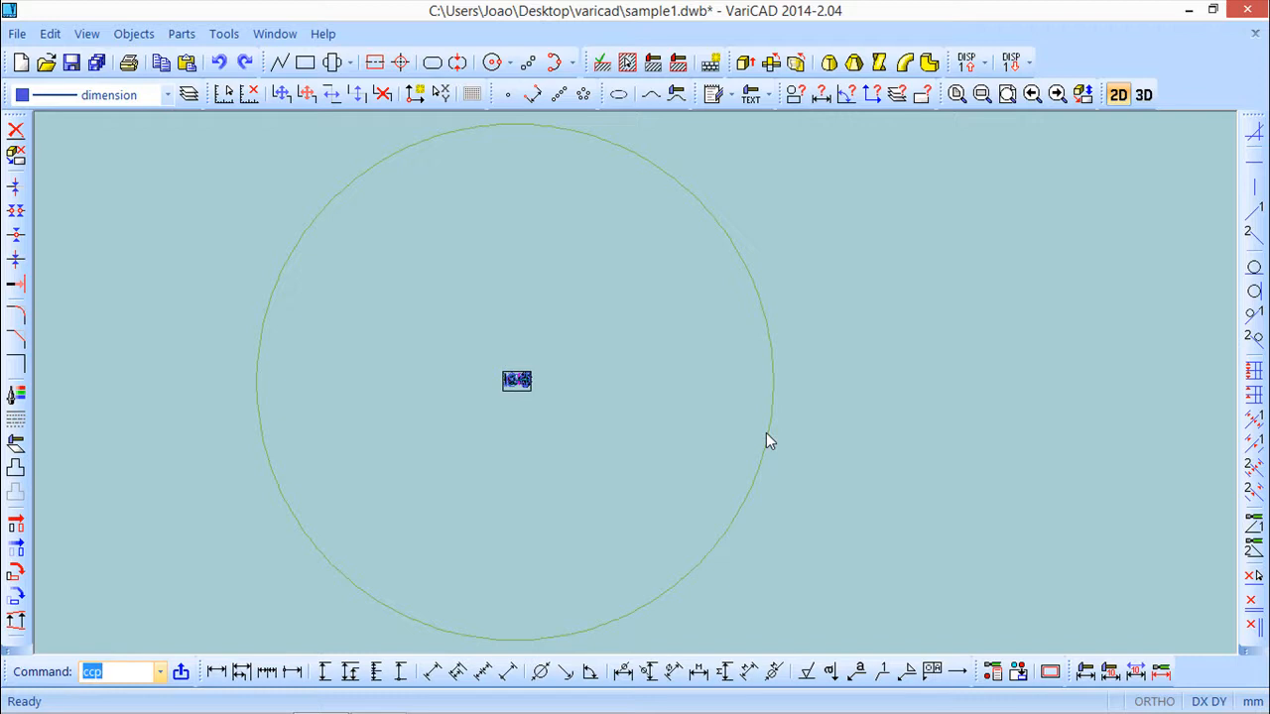
Step: Examine the smoothness of the large circle's outline up close and as a whole
scroll(767, 428, up, 5)
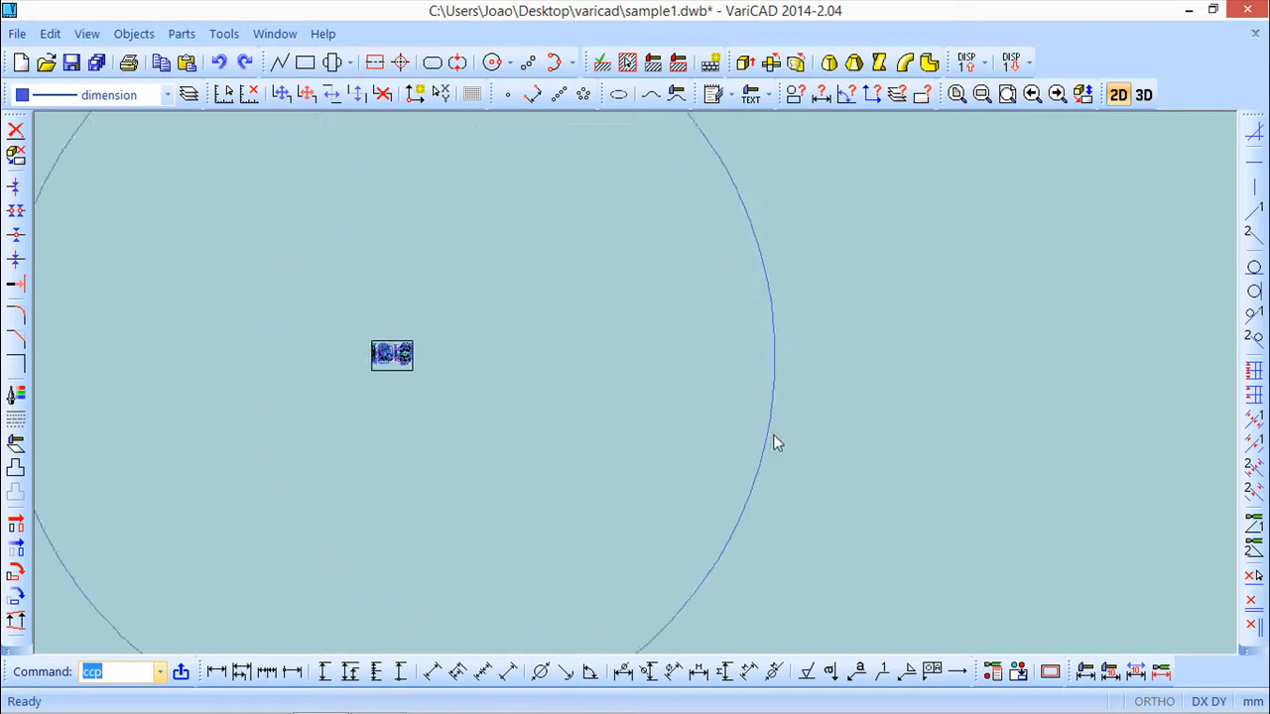
scroll(783, 427, up, 4)
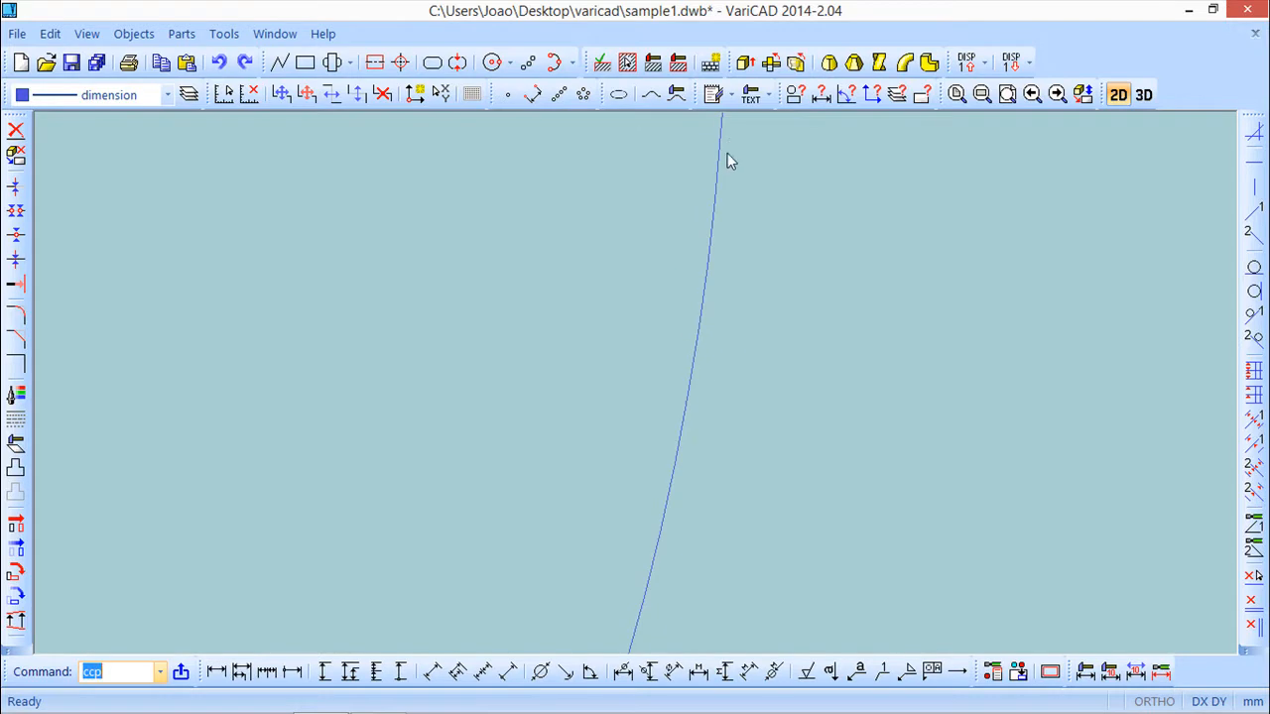
scroll(701, 462, down, 2)
scroll(644, 533, down, 2)
scroll(642, 531, down, 5)
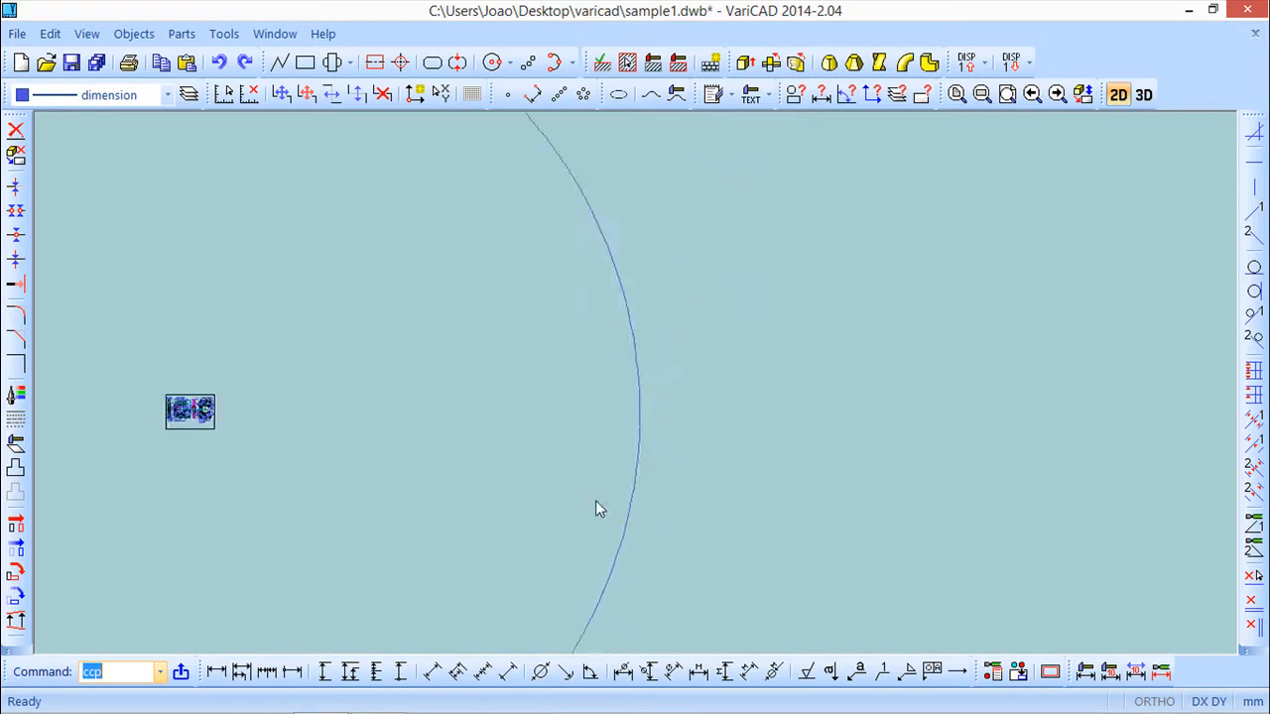
middle_drag(485, 490, 618, 420)
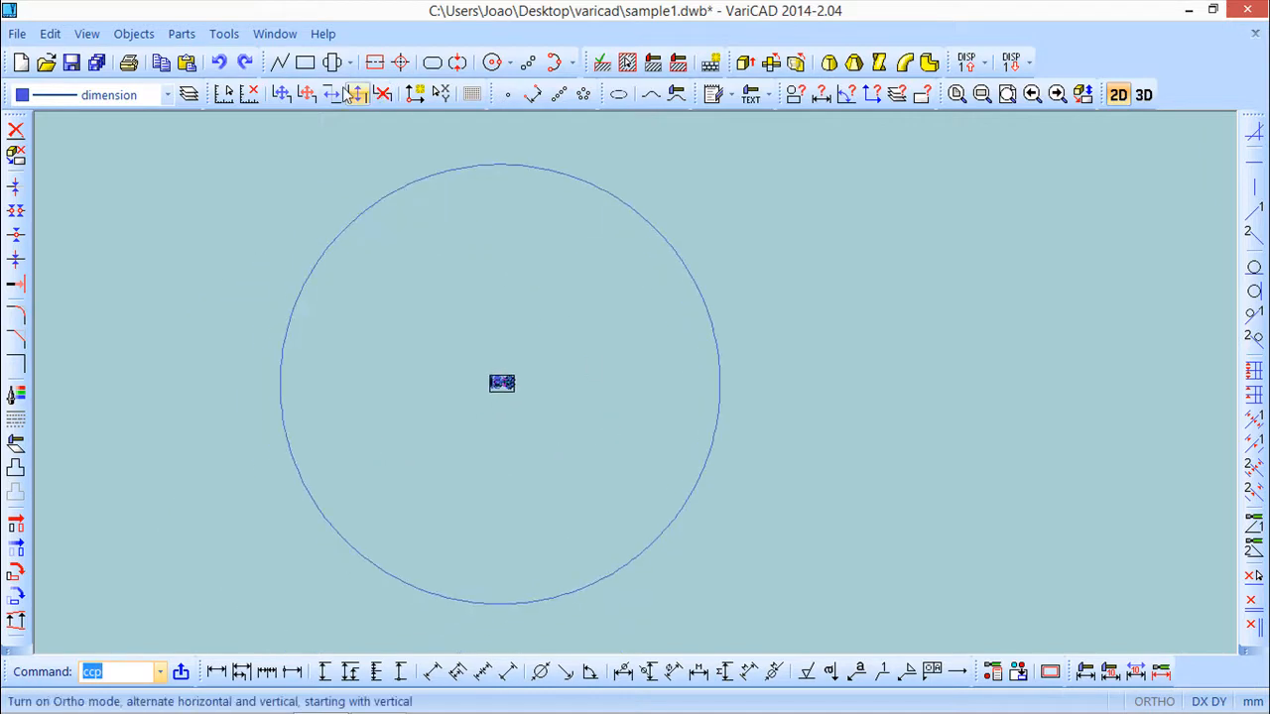
Step: In the display settings for 2D objects, set the number of segments full circles are created from to 50
click(226, 34)
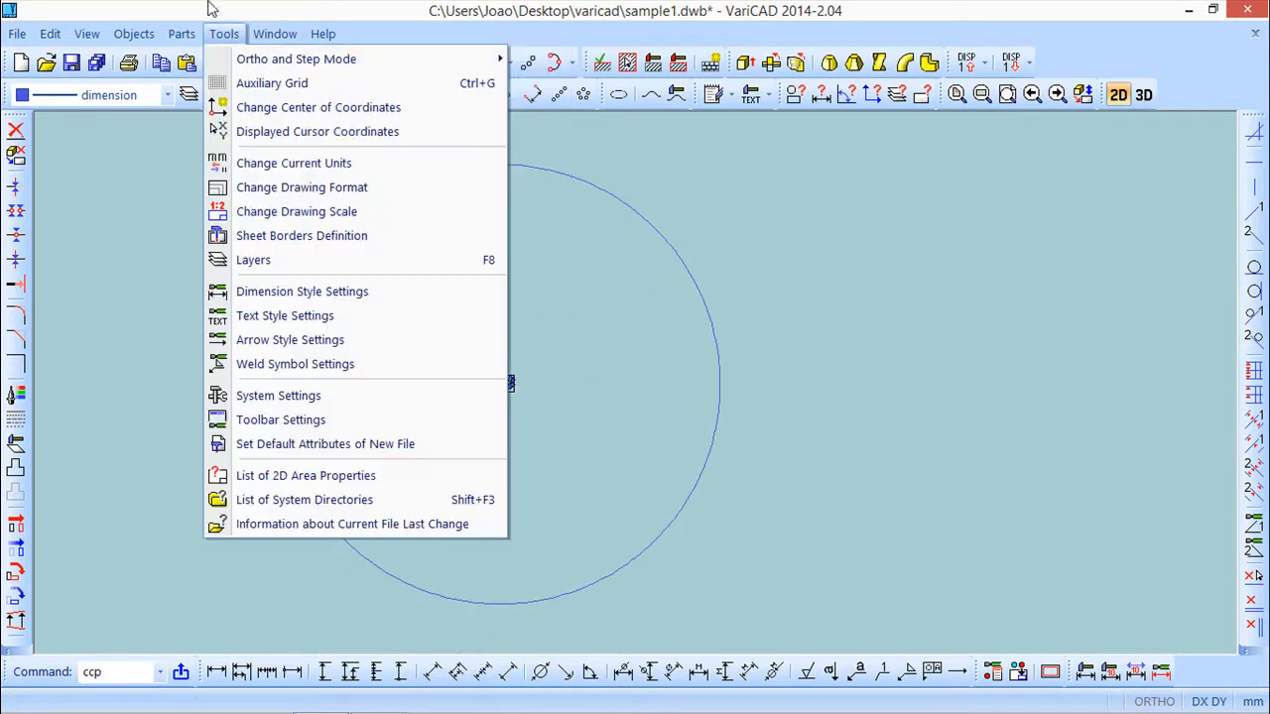
click(278, 395)
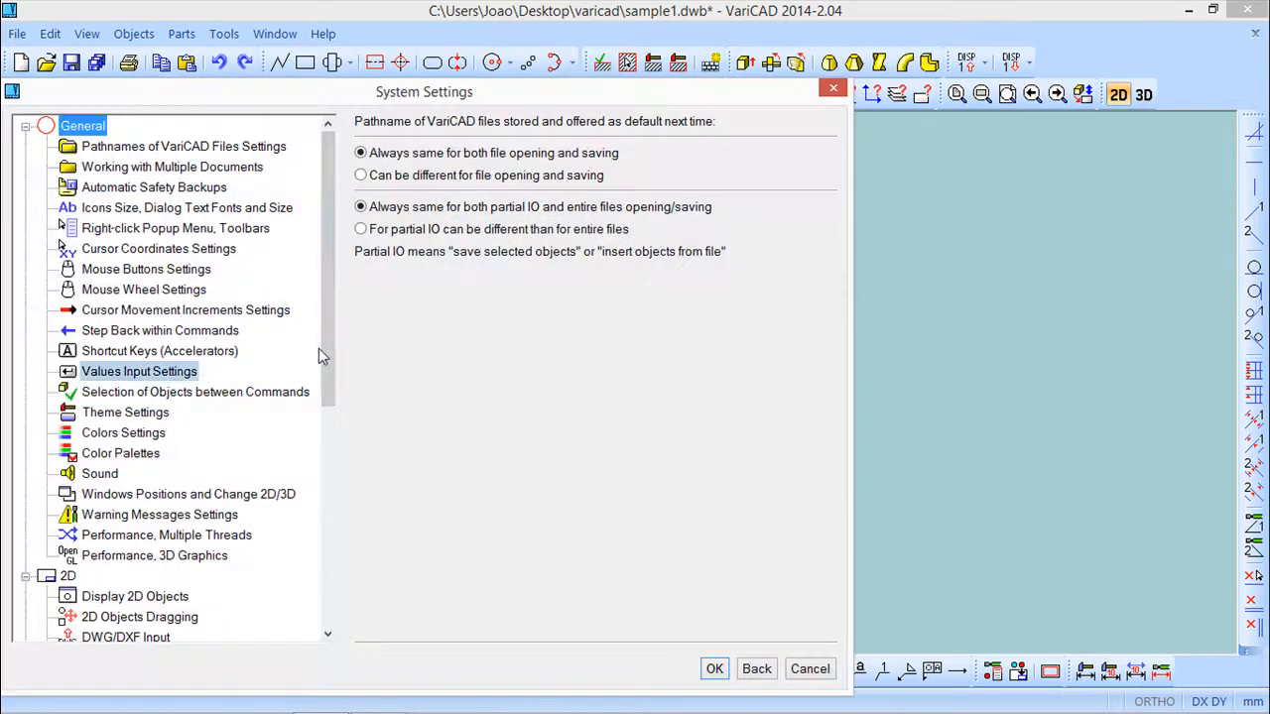
click(127, 597)
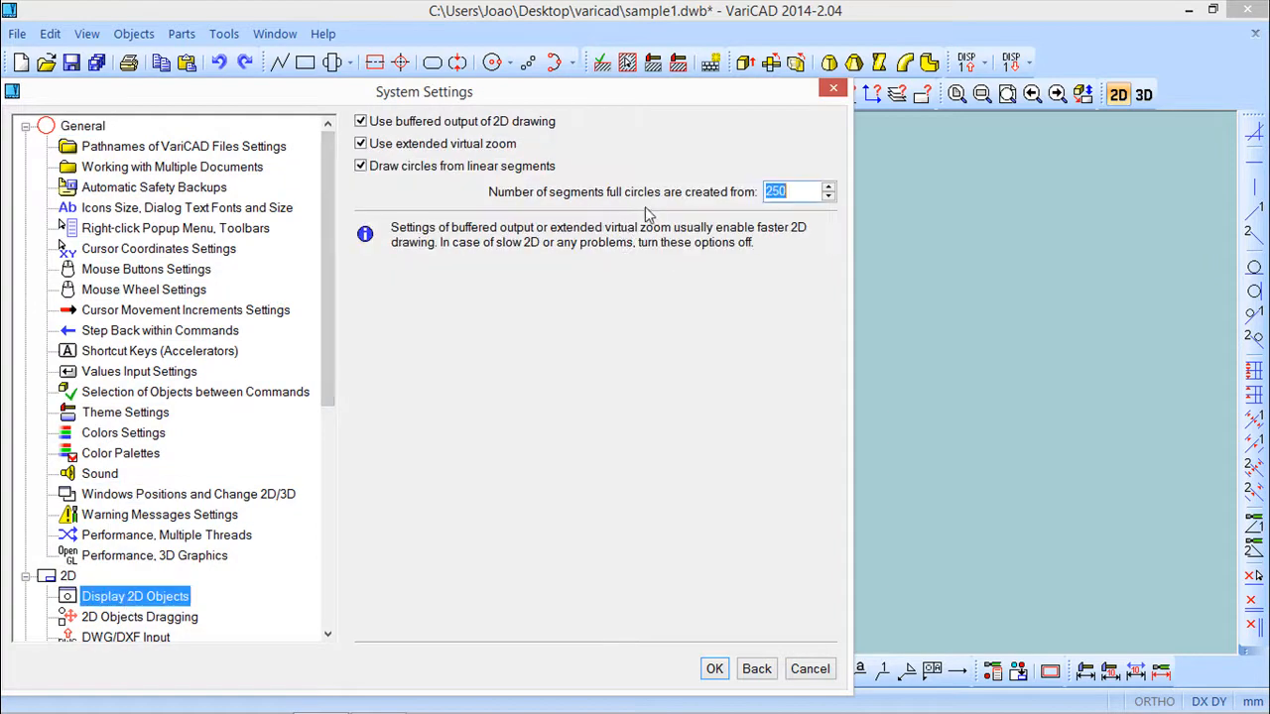
text(50)
key(Return)
Step: Inspect the large circle's outline for straight segments up close, and view the full circle around the sheet
scroll(706, 392, down, 2)
scroll(701, 394, up, 4)
scroll(700, 394, up, 4)
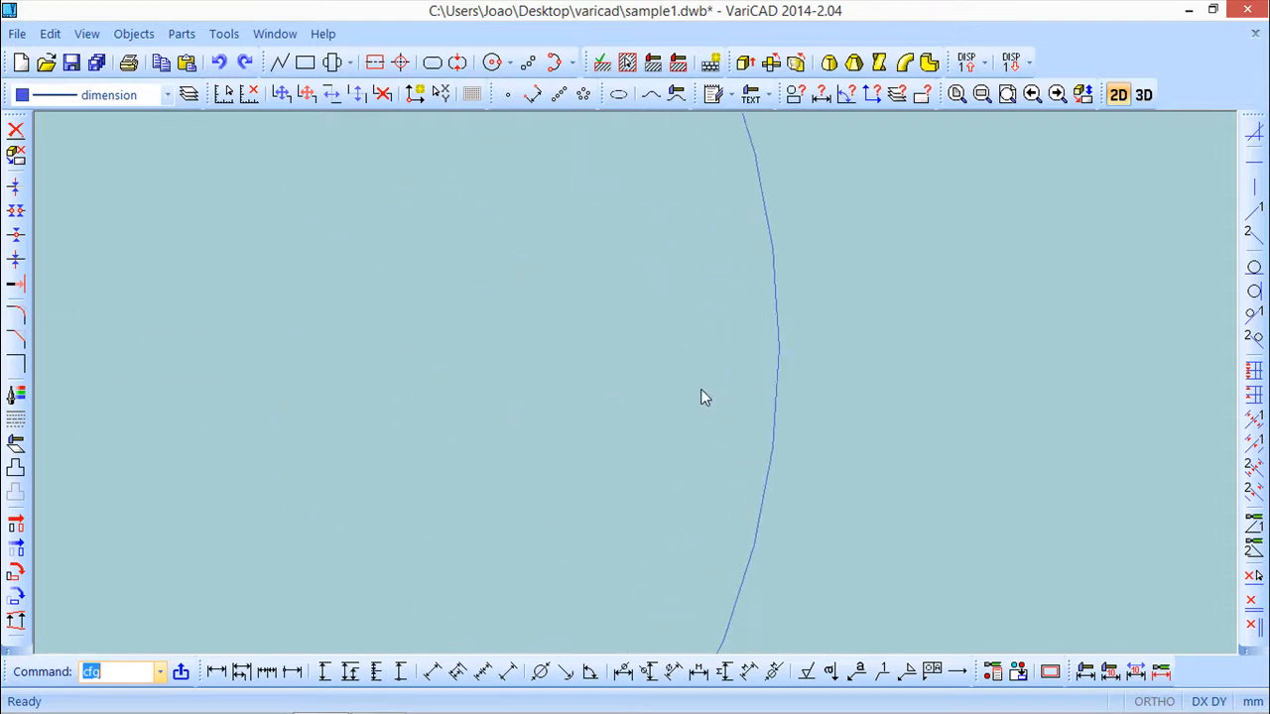
middle_drag(700, 391, 416, 355)
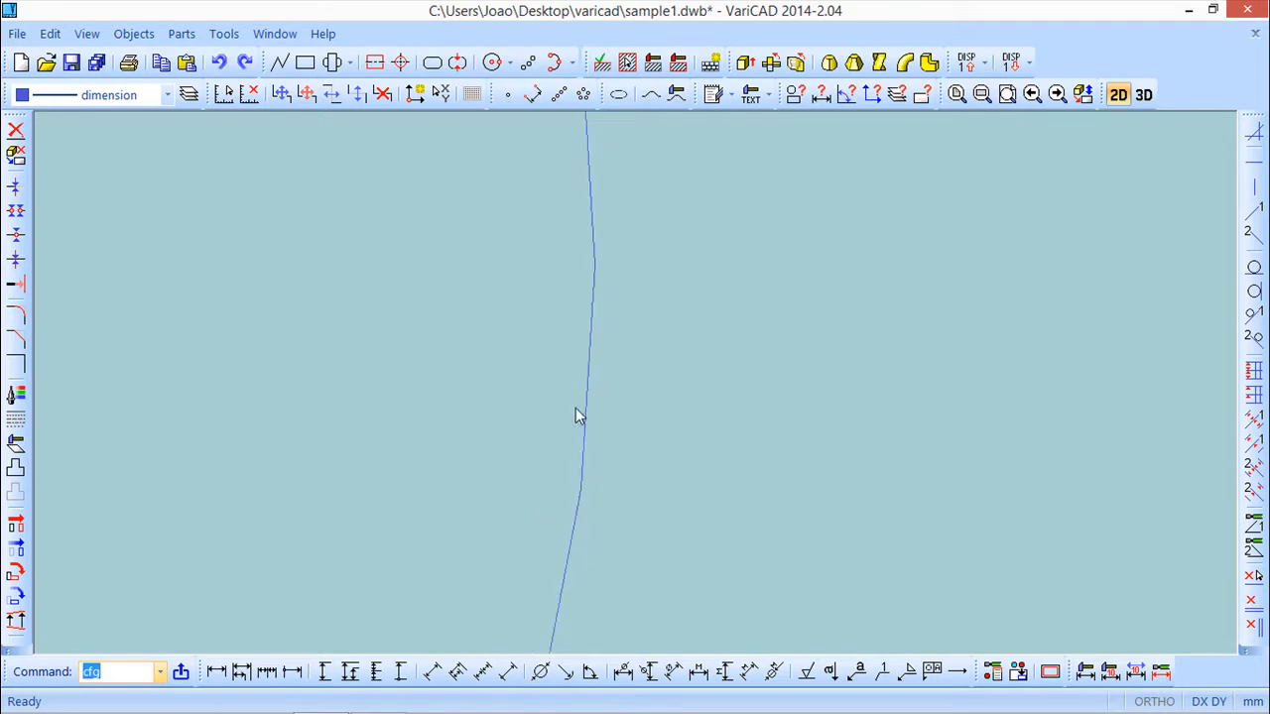
scroll(589, 401, down, 3)
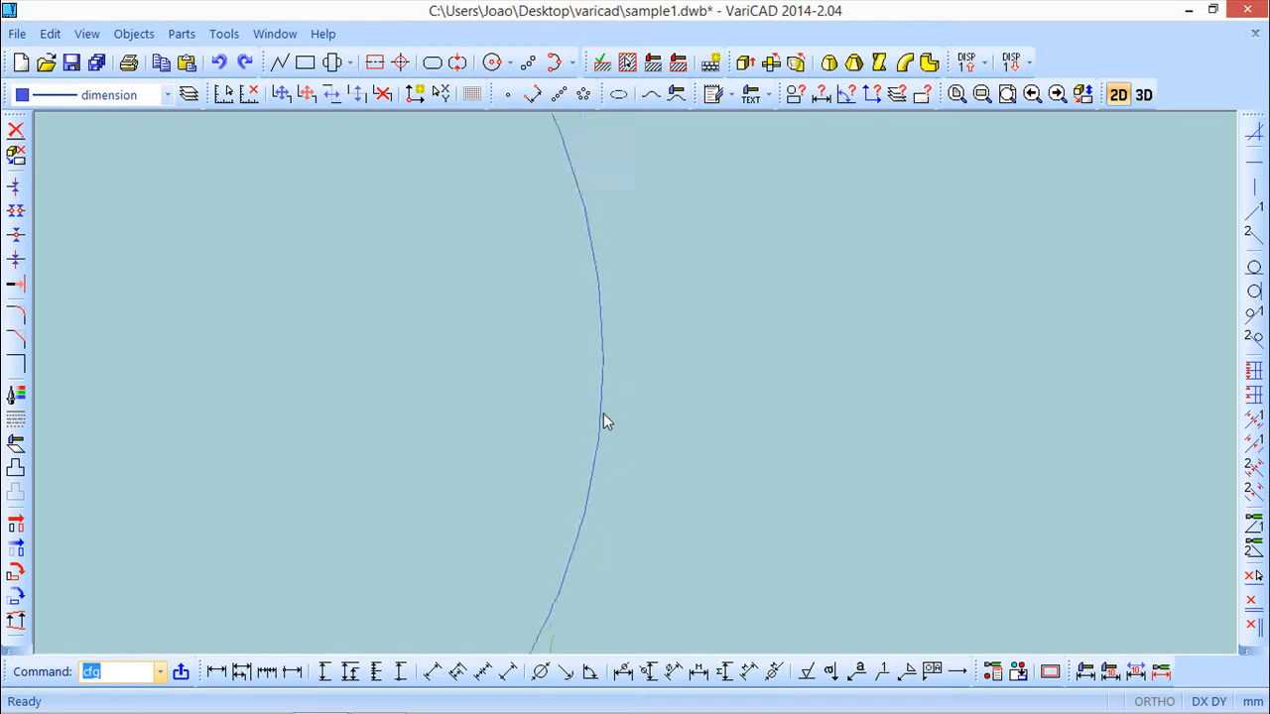
scroll(604, 414, down, 2)
scroll(519, 399, down, 3)
middle_drag(499, 400, 709, 411)
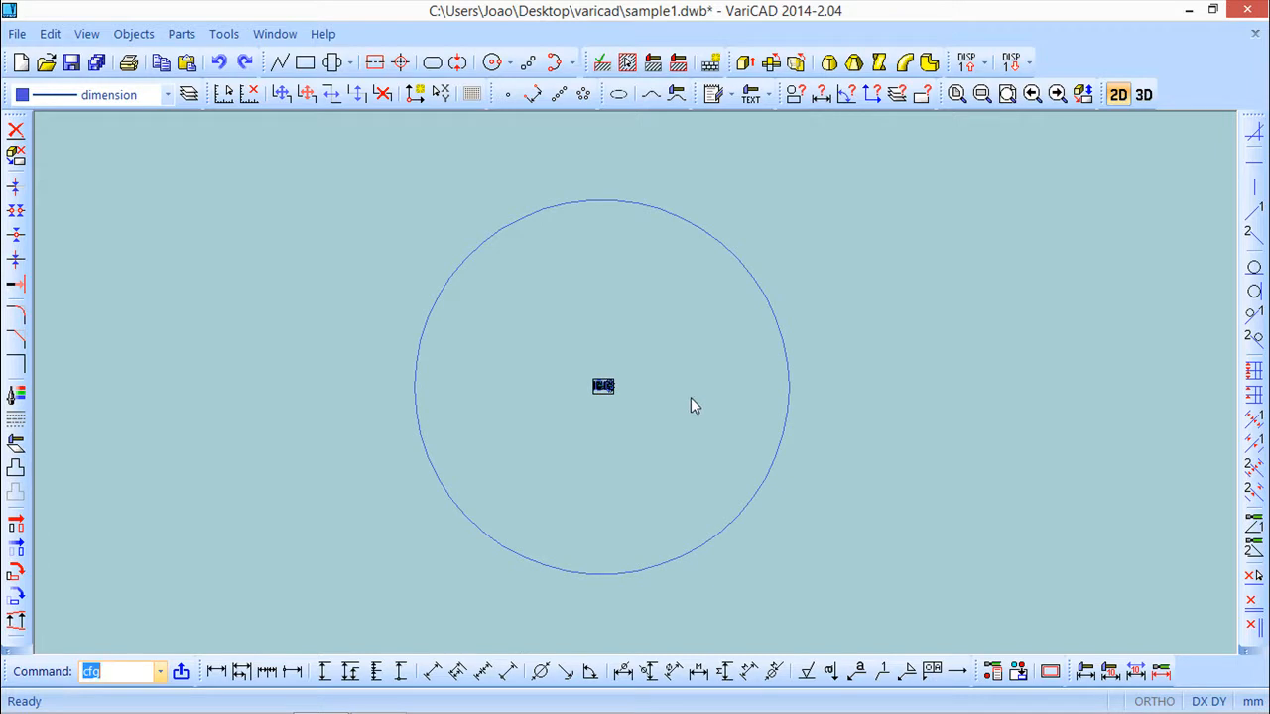
Step: Delete the large circle around the sheet, display the whole drawing with Zoom All, and end the delete command
click(16, 130)
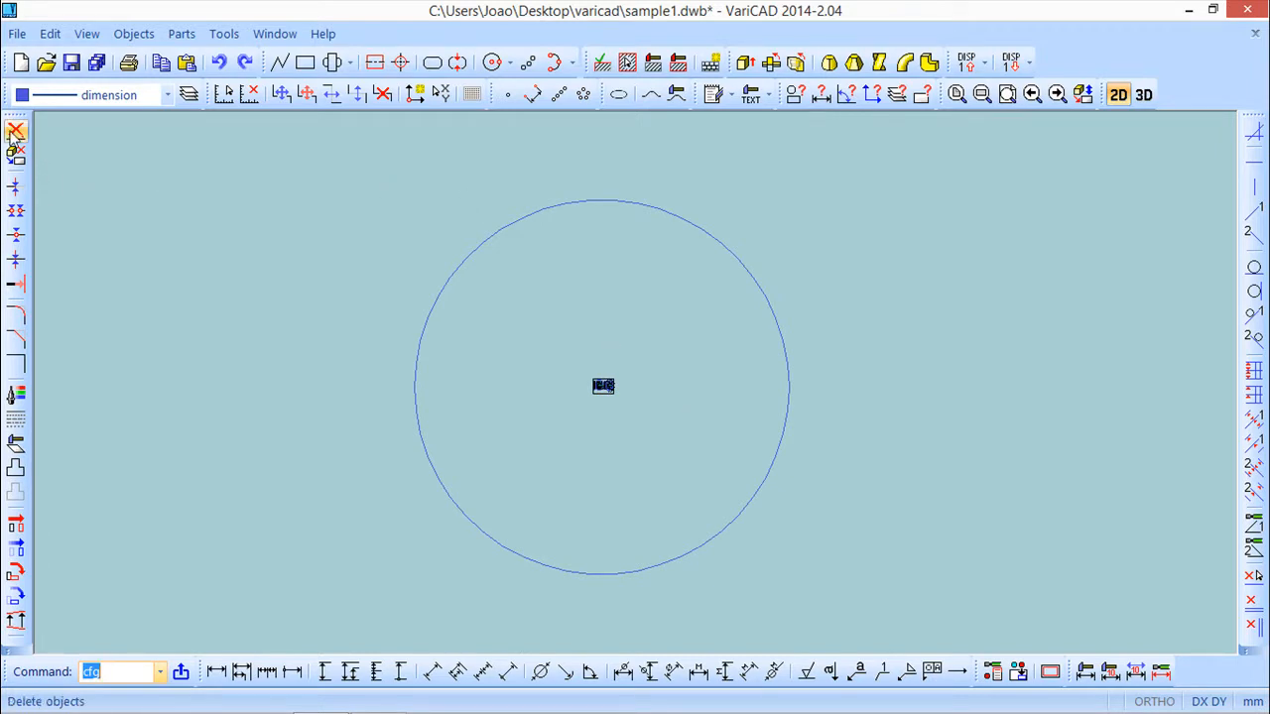
click(518, 222)
key(Return)
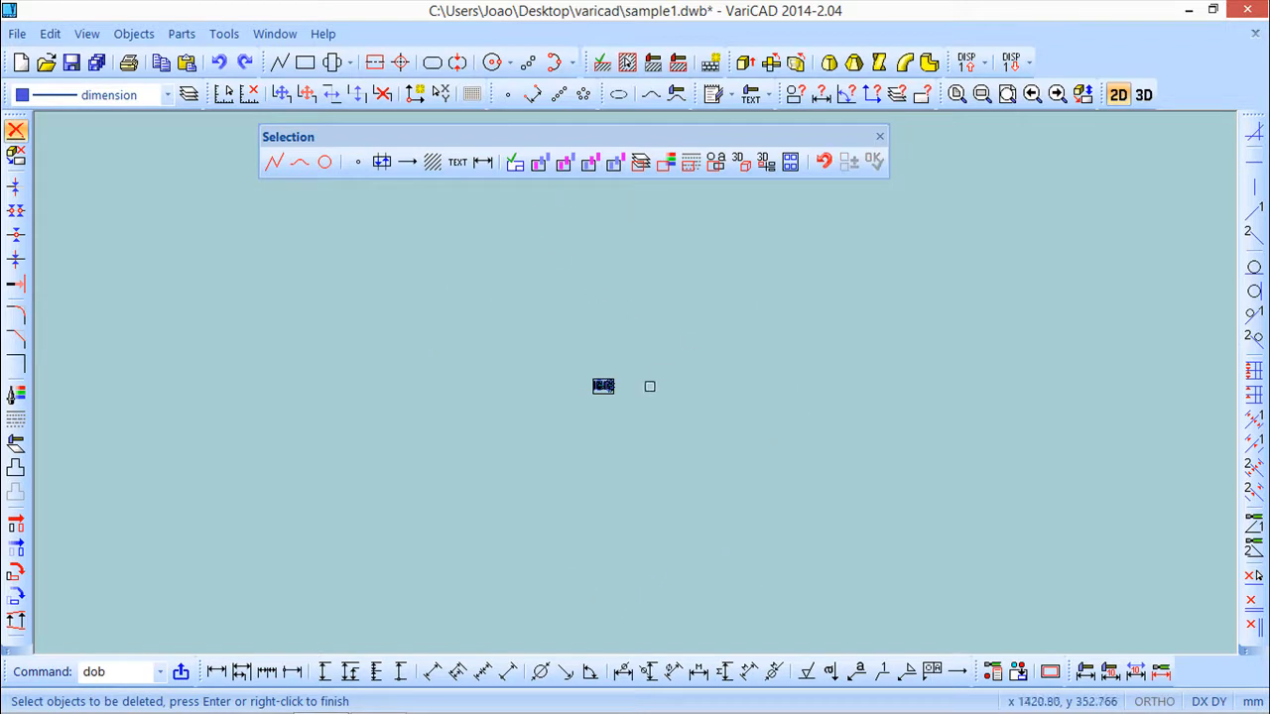
click(86, 34)
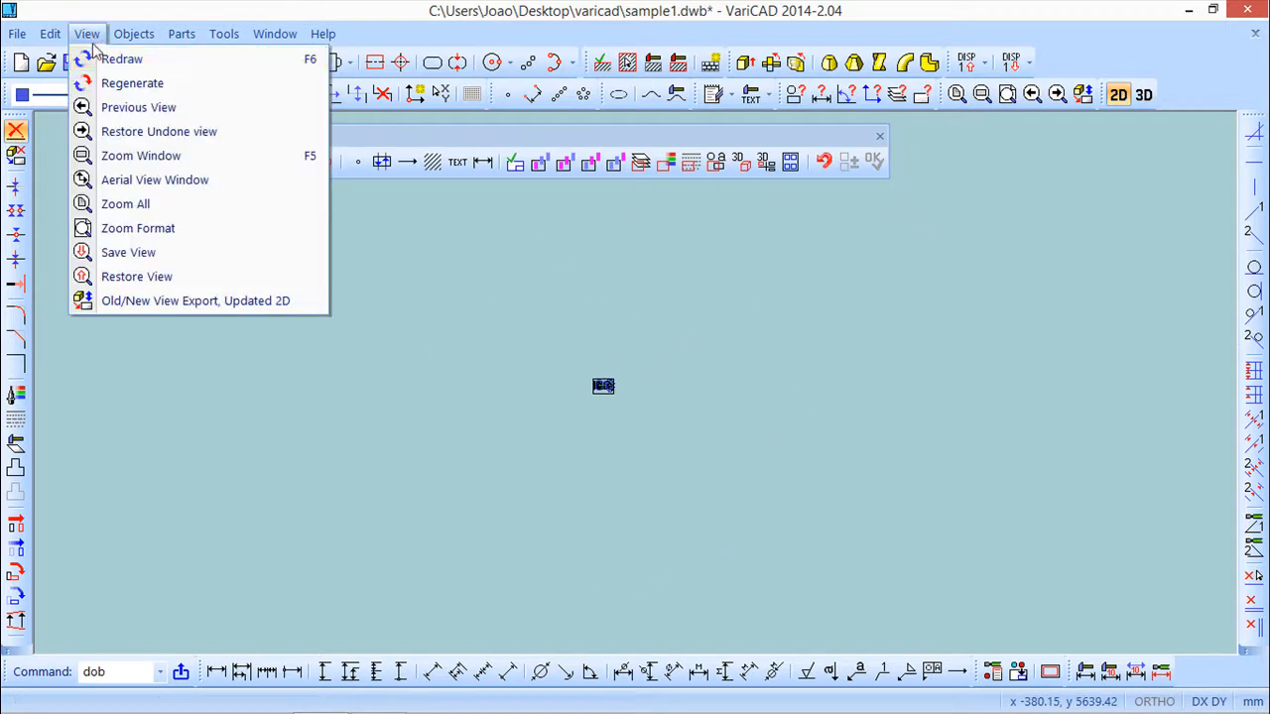
click(125, 205)
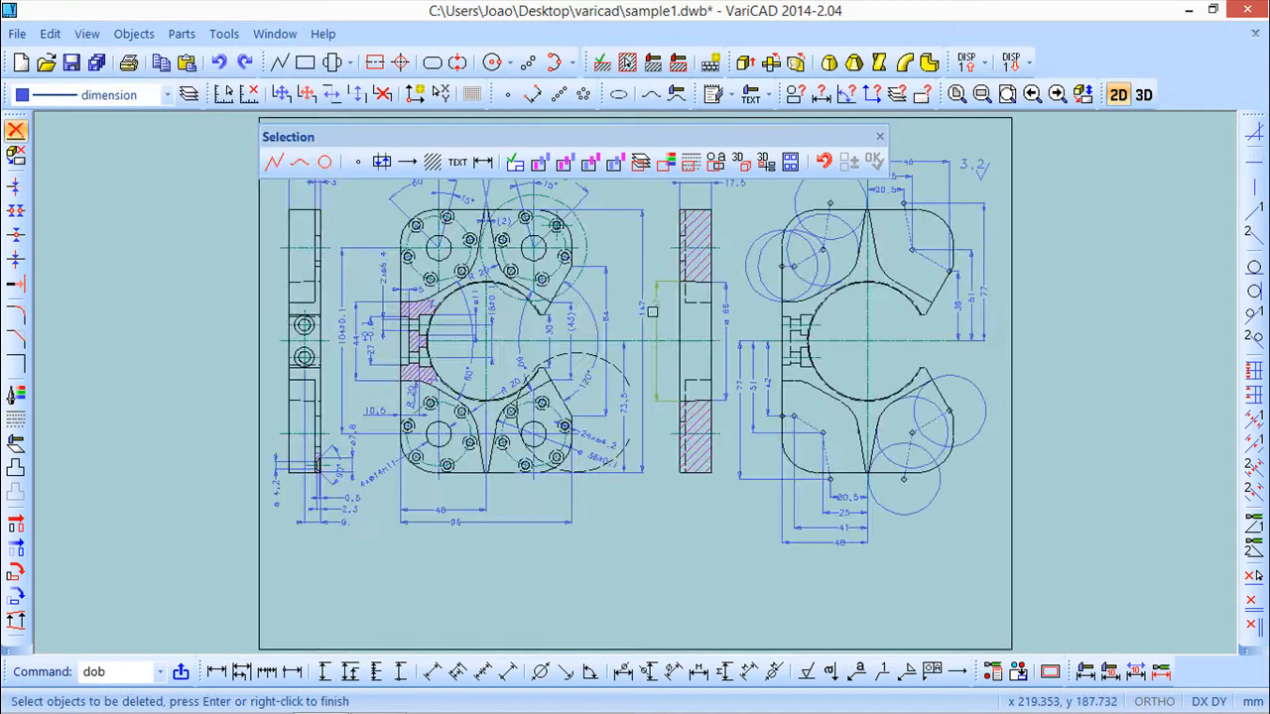
click(879, 135)
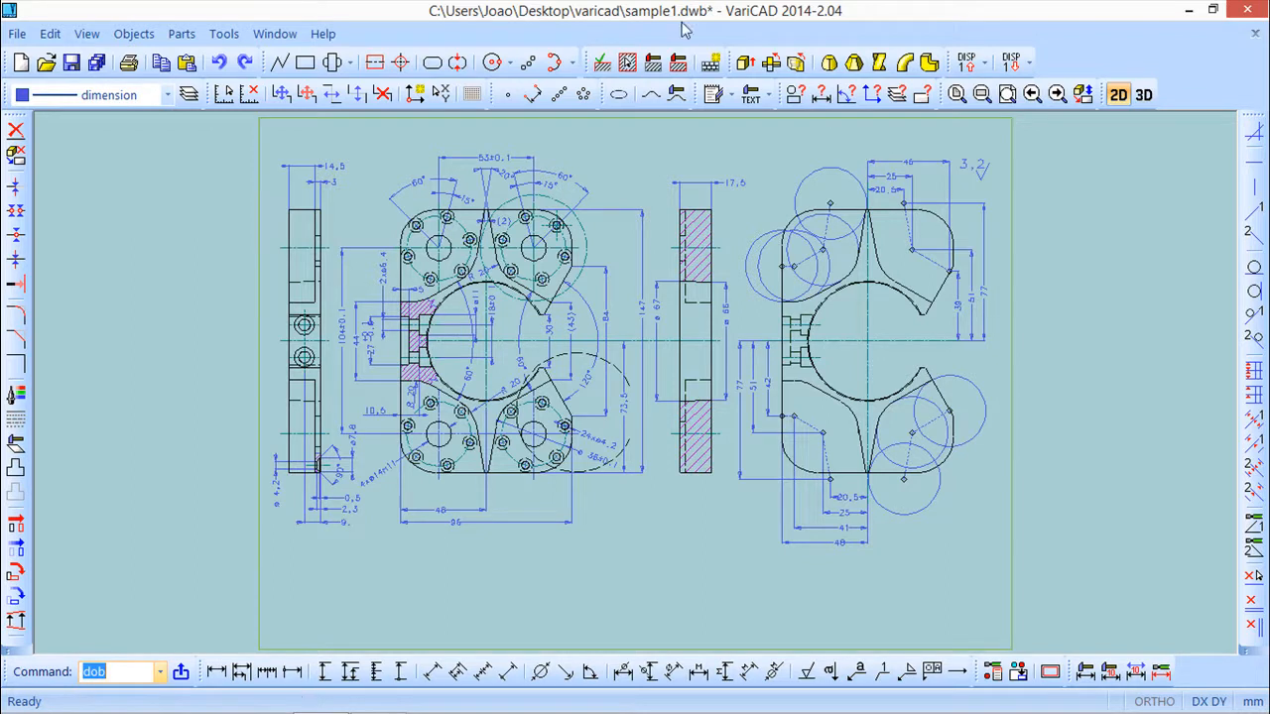
Step: Review the cursor aperture size in the 2D object selection settings, and start the delete command to check the aperture square on the drawing
click(225, 35)
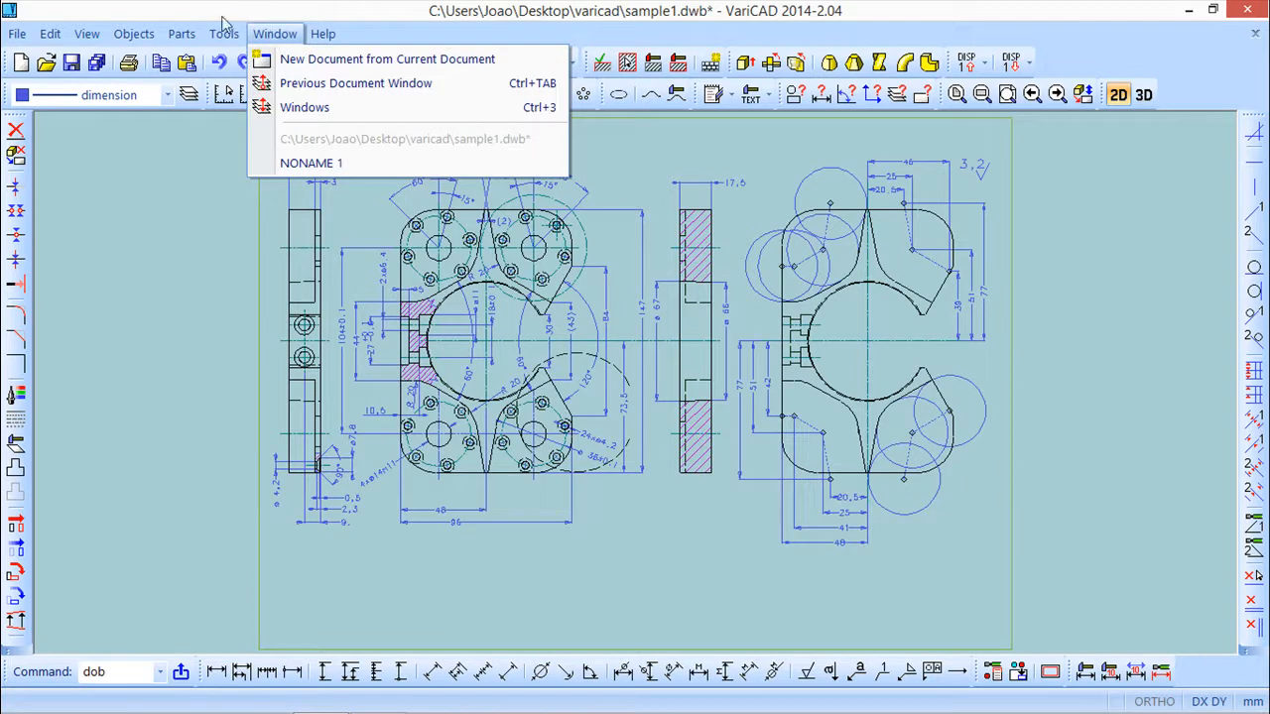
click(296, 394)
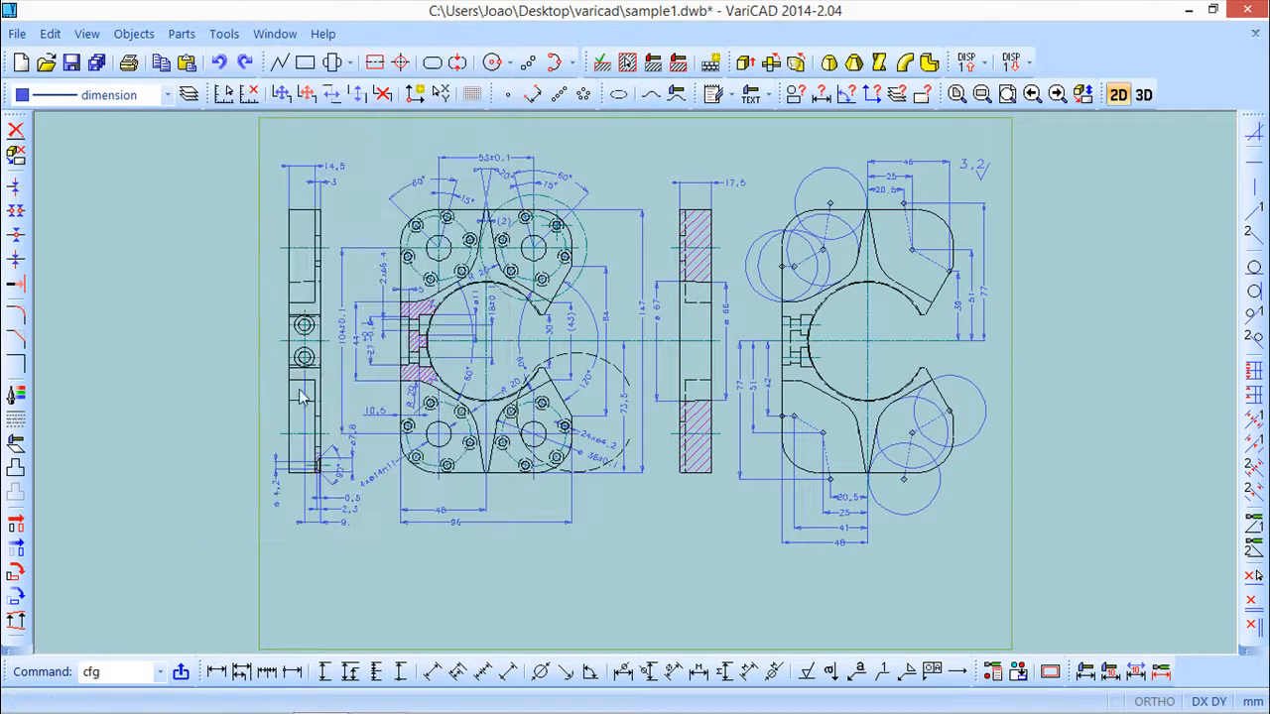
drag(326, 344, 334, 515)
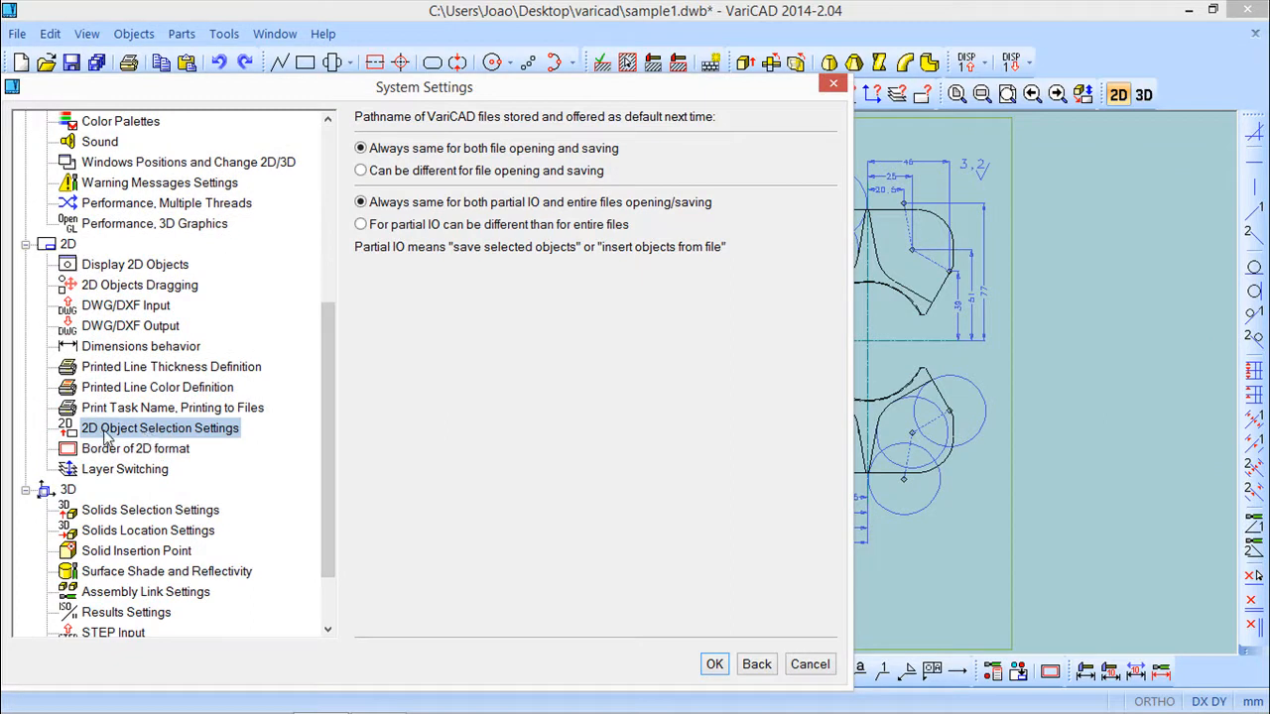
click(224, 430)
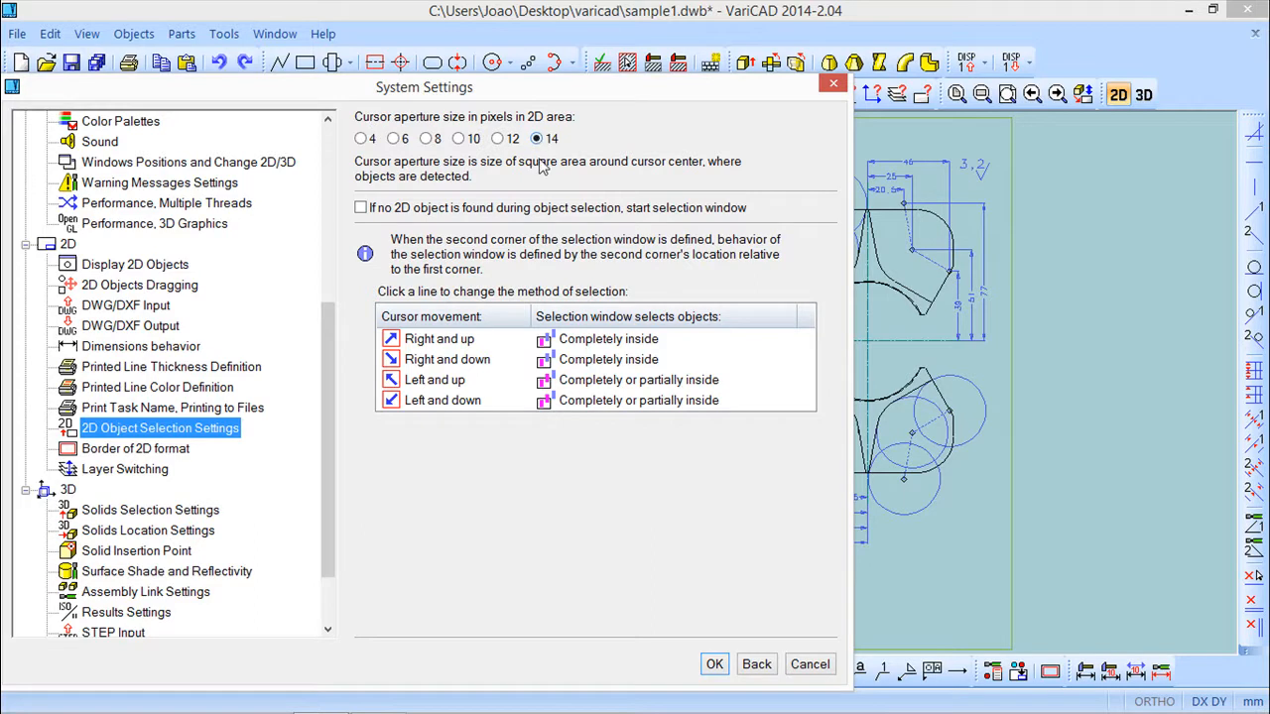
click(716, 663)
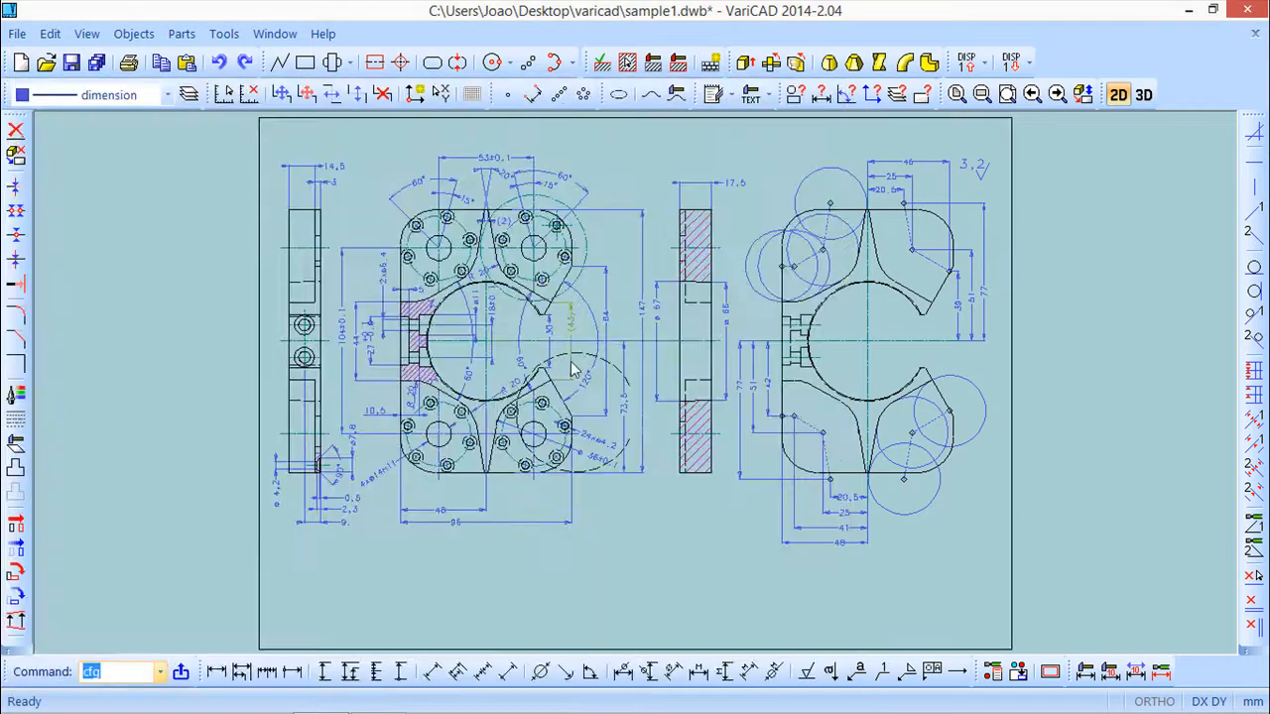
click(17, 130)
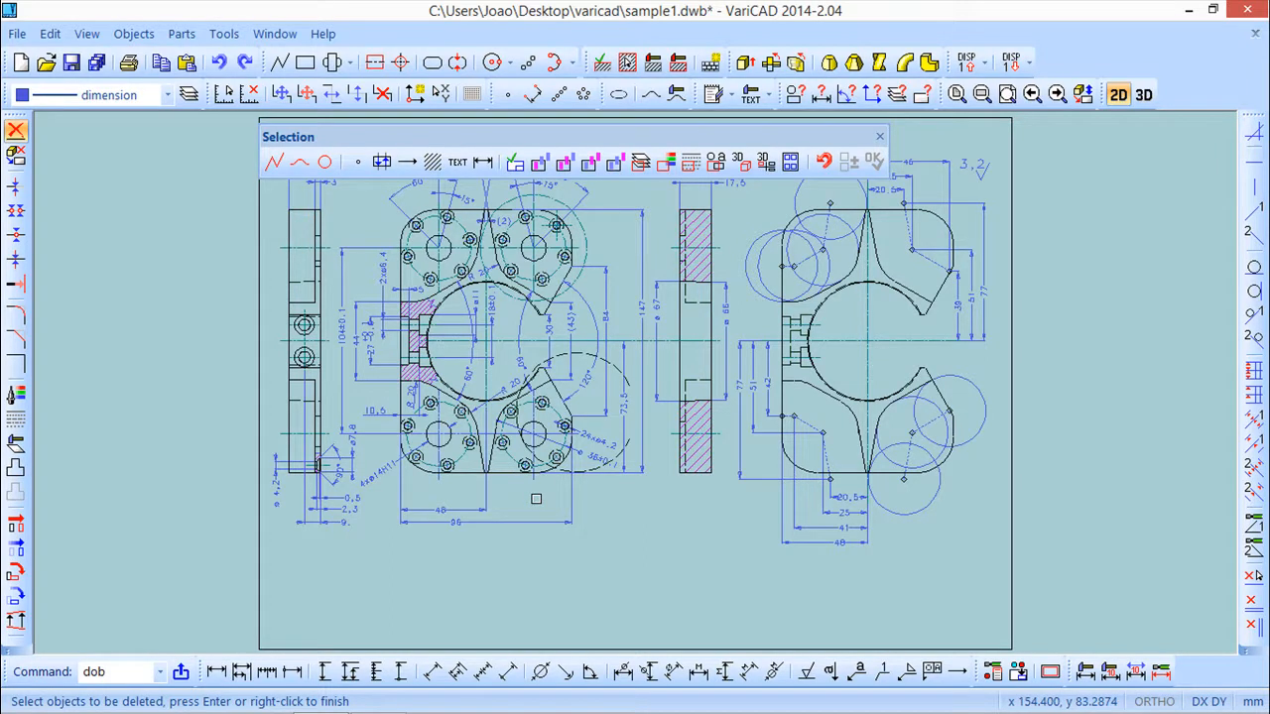
Step: Set the 2D cursor aperture size to 4 pixels and check the aperture square on the drawing with the delete command
click(223, 34)
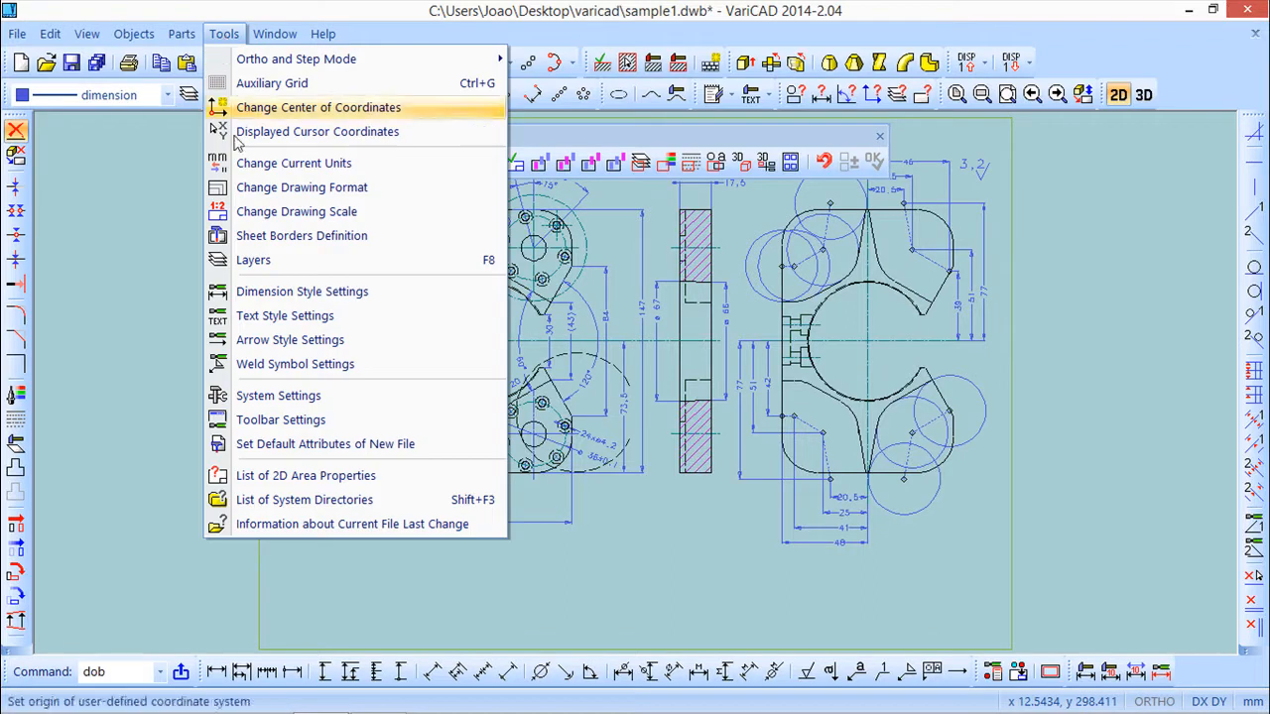
click(302, 395)
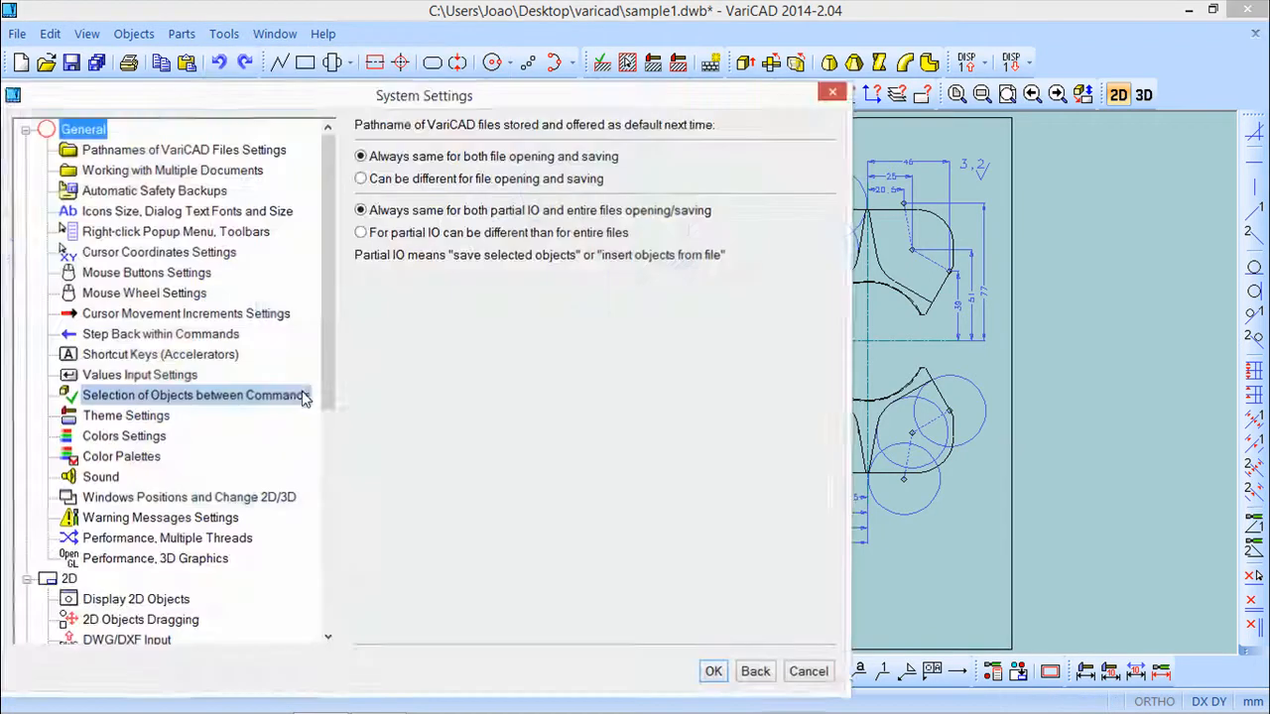
drag(330, 401, 330, 627)
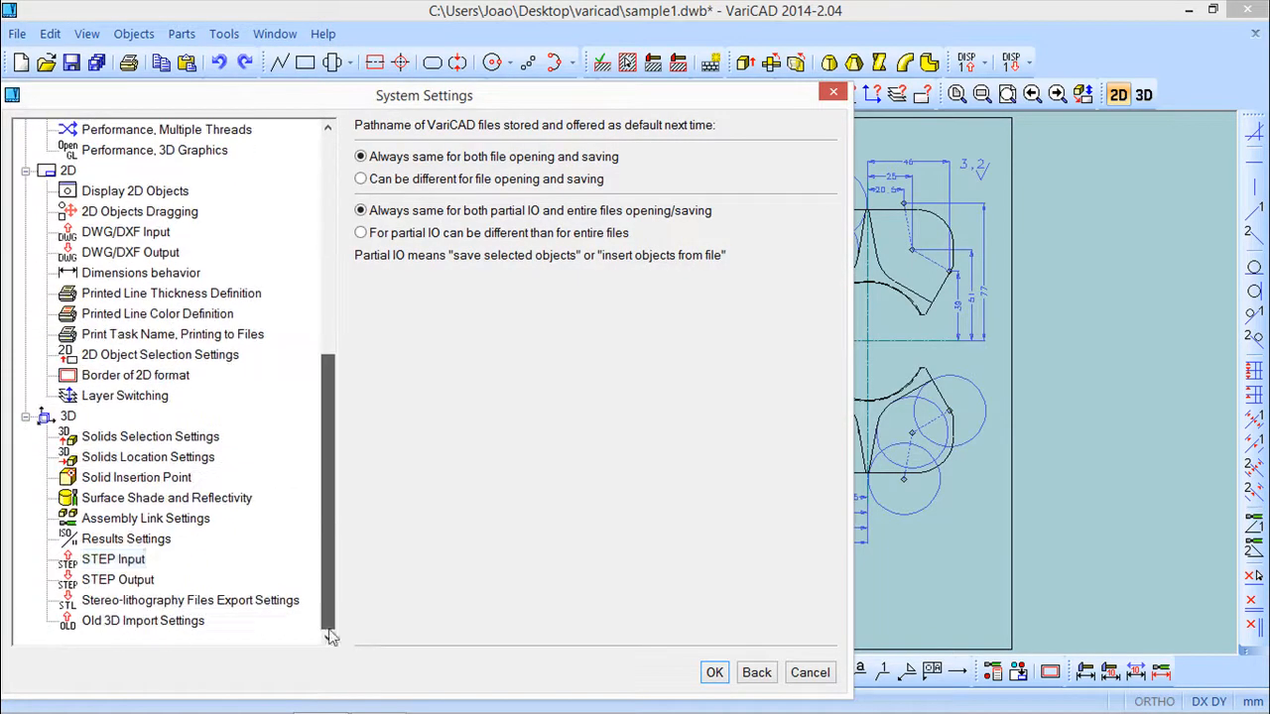
click(139, 359)
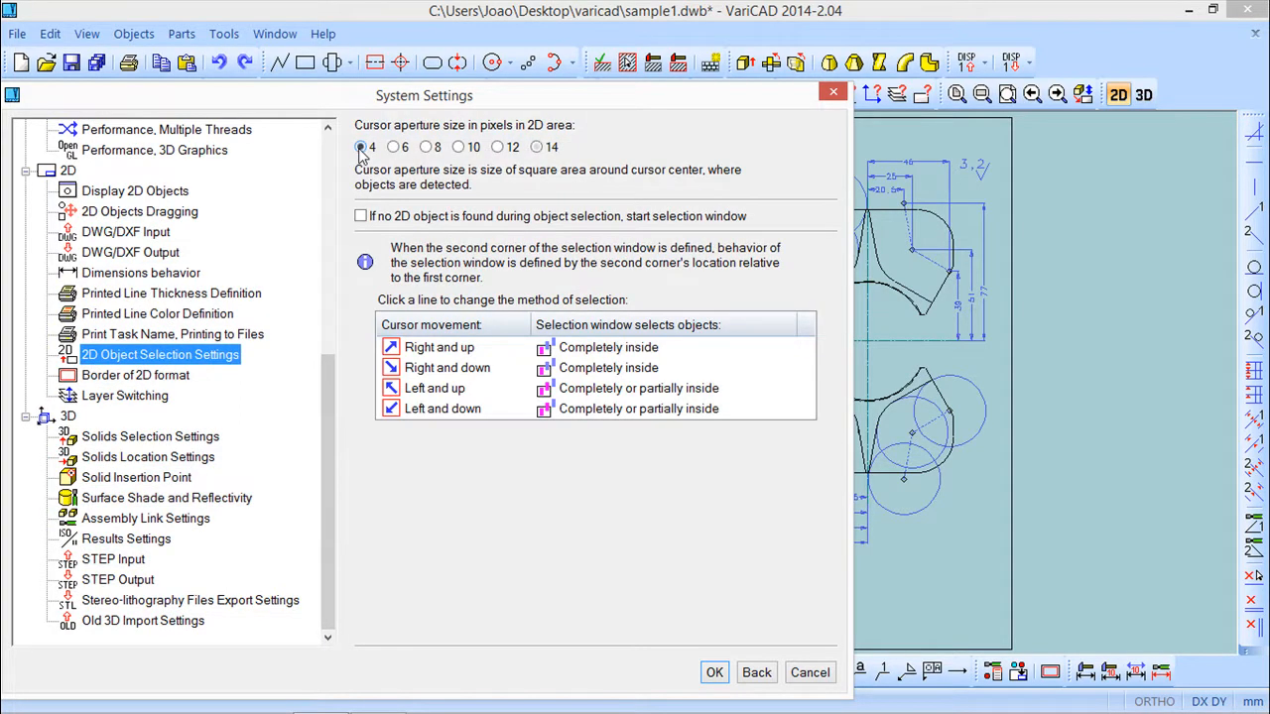
click(714, 671)
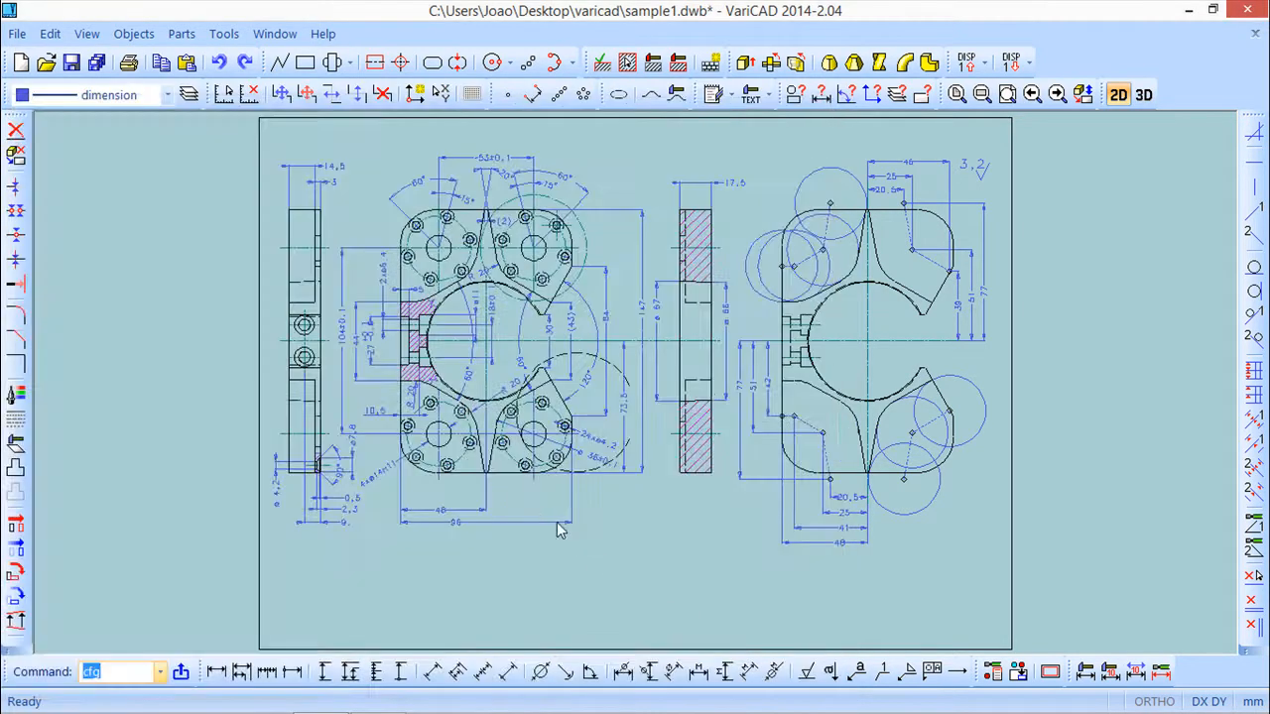
click(15, 129)
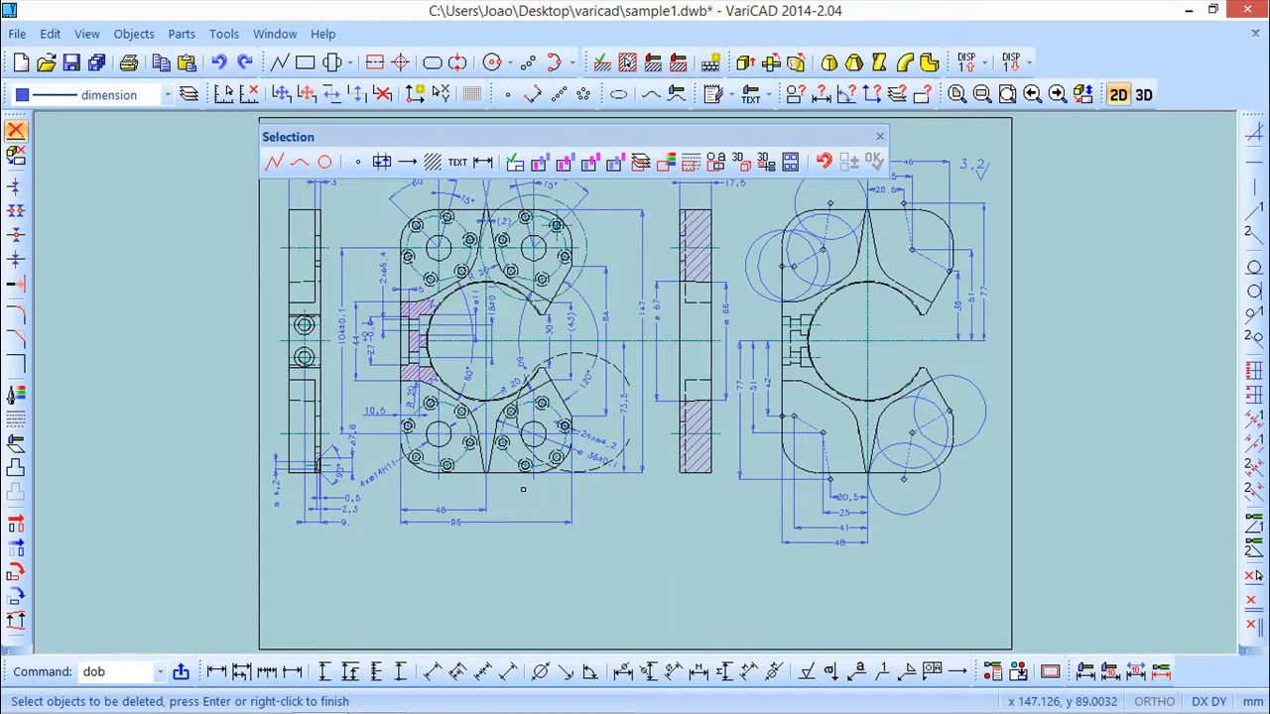
Step: Set the 2D cursor aperture size to 8 pixels, check the aperture square with the delete command, and end the command
click(218, 36)
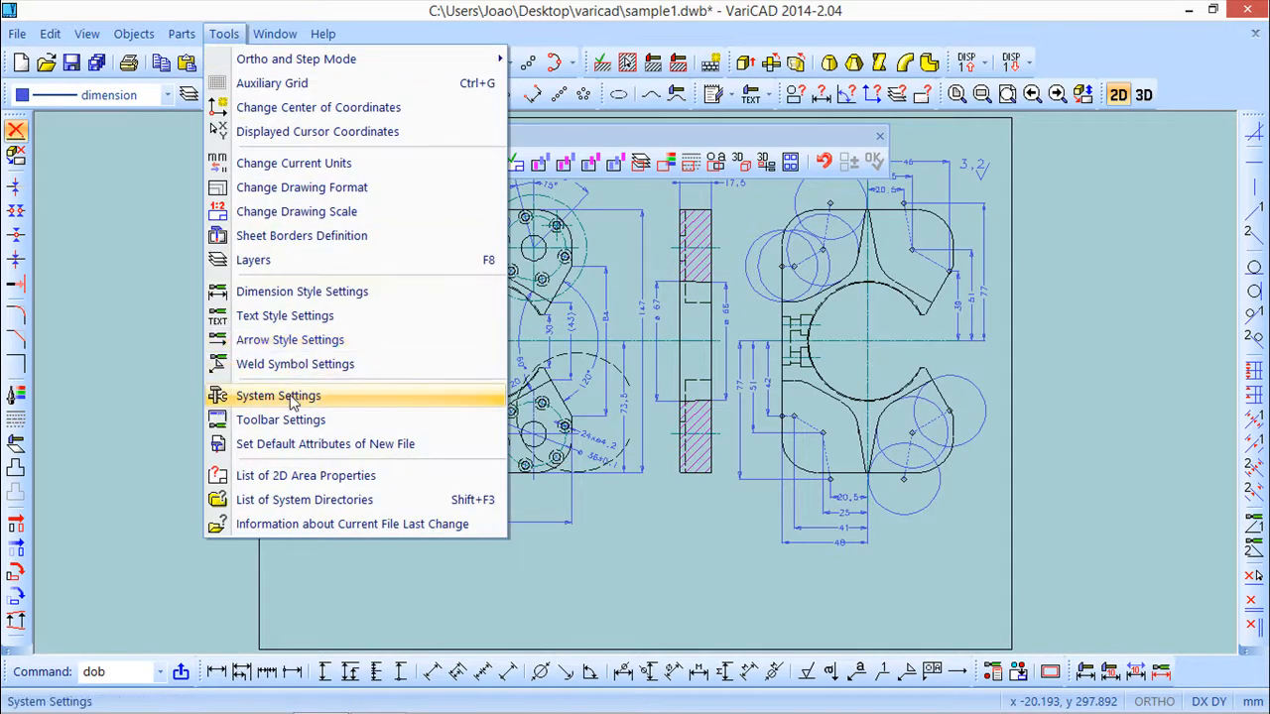
click(292, 401)
drag(332, 367, 336, 508)
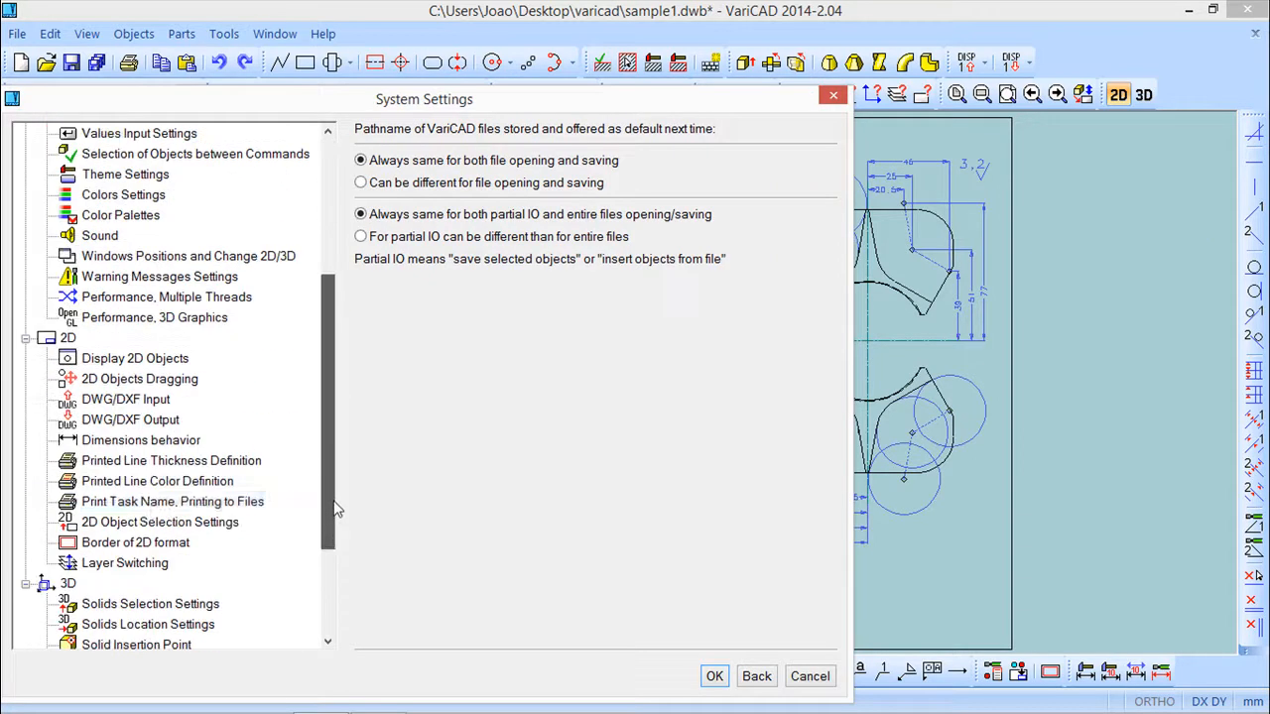
click(146, 526)
click(428, 153)
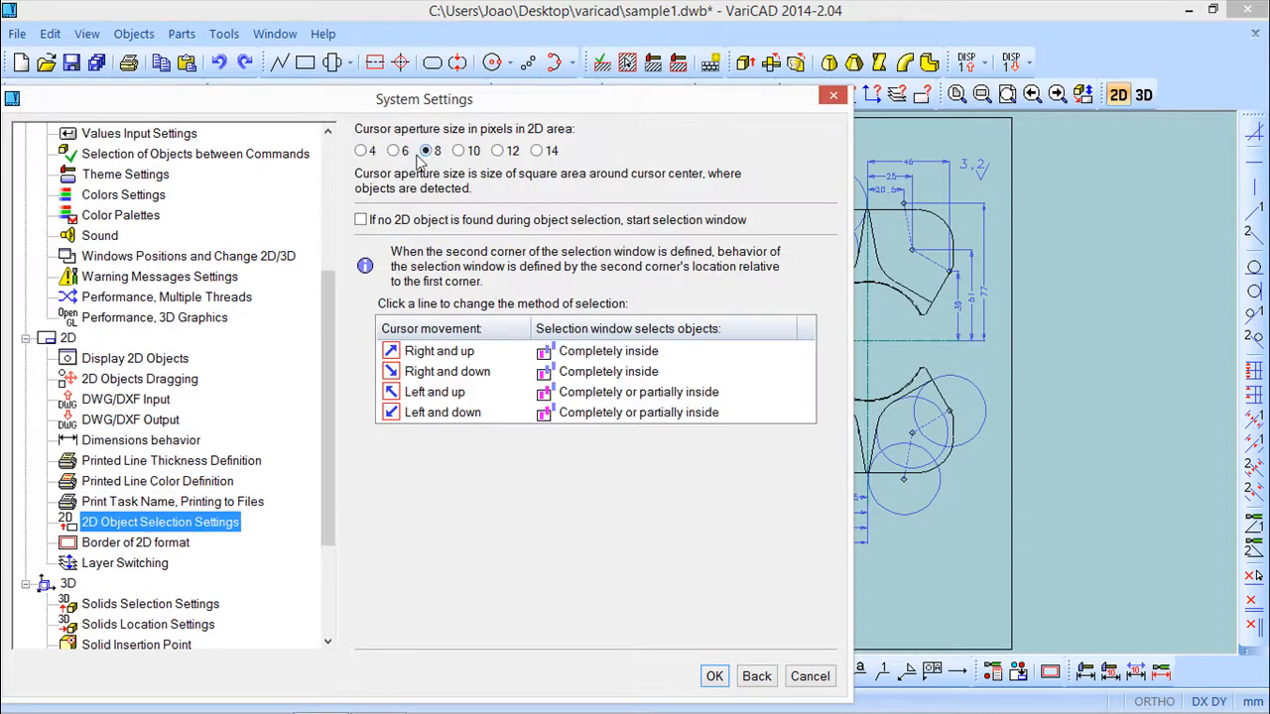
click(714, 675)
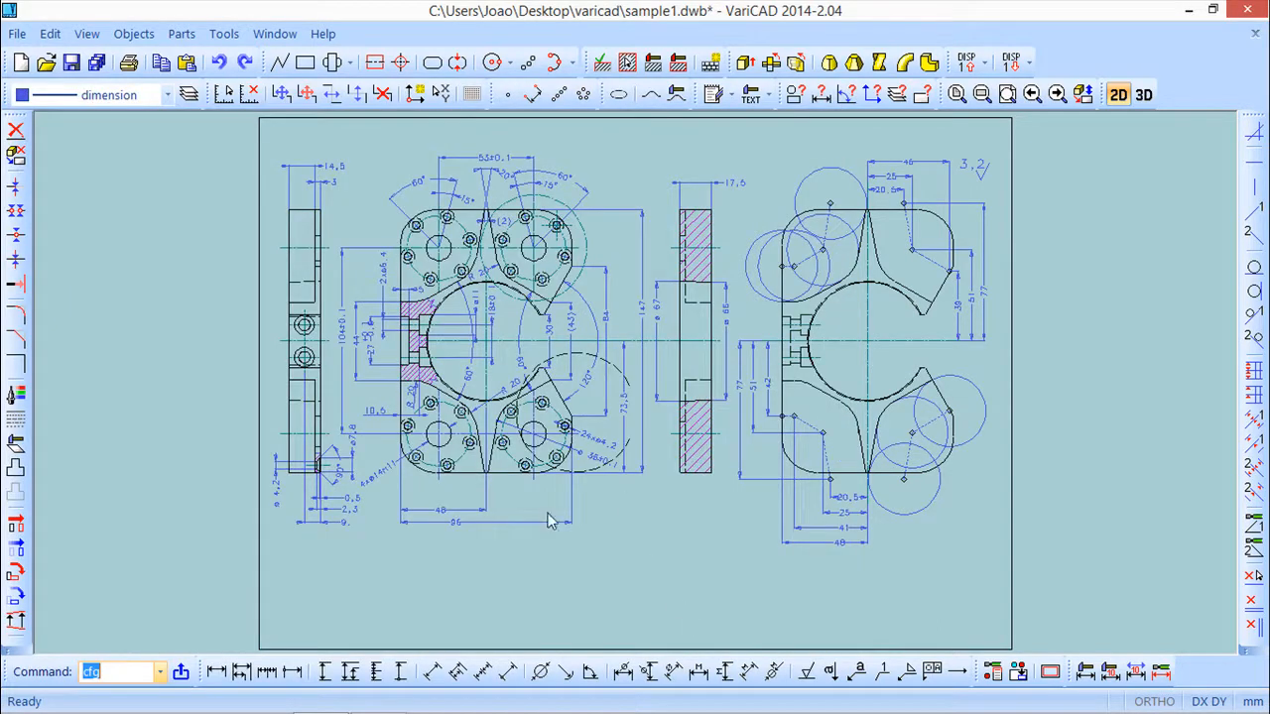
click(14, 129)
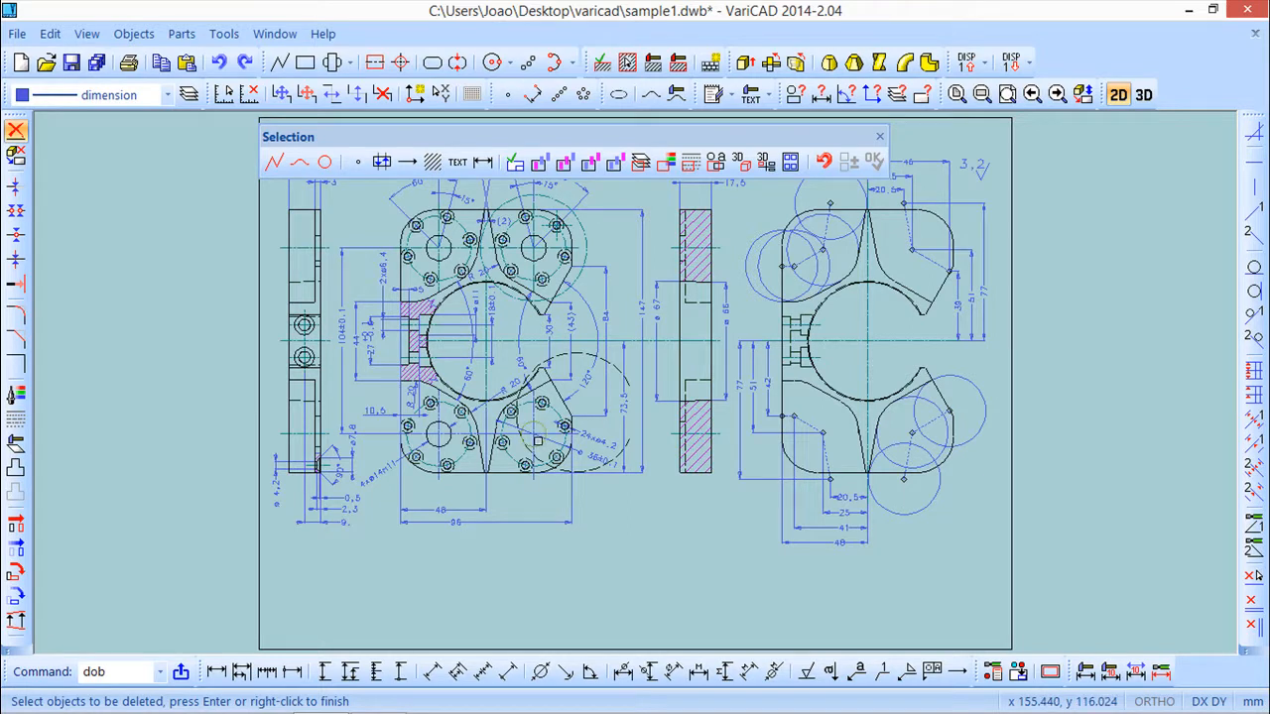
click(881, 137)
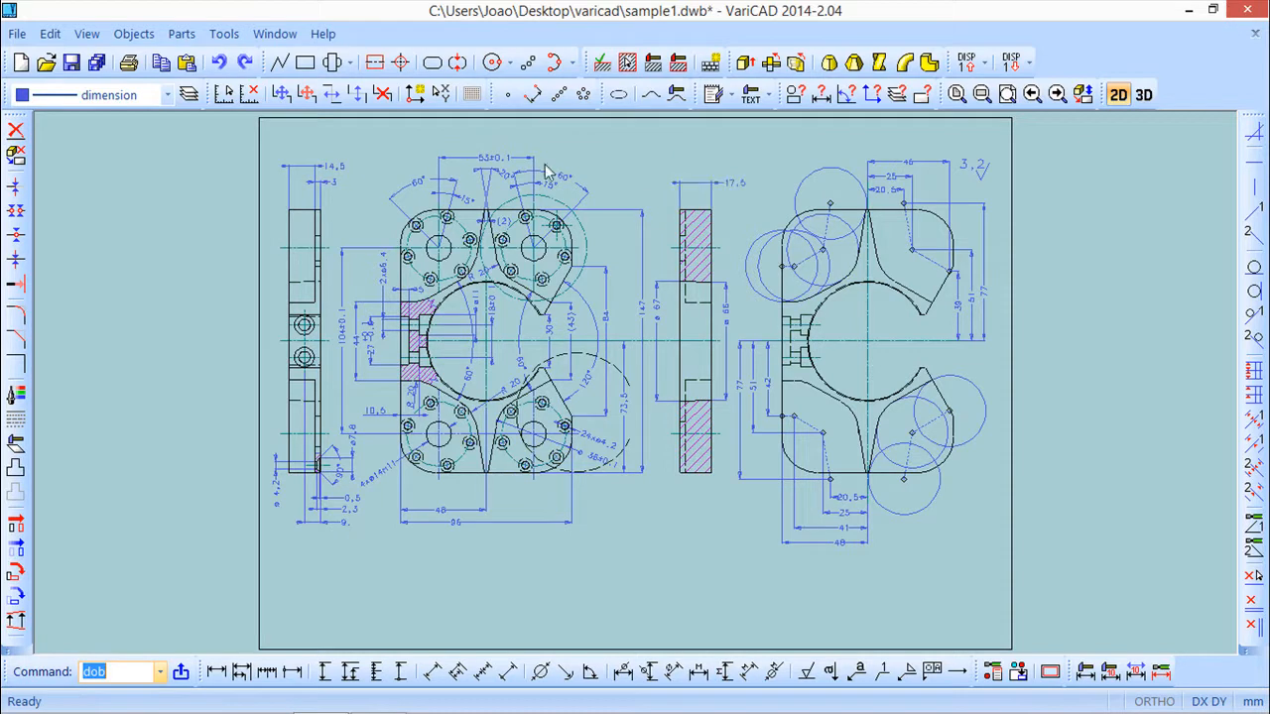
Step: Review the 2D object selection option that starts a selection window when no object is found
click(224, 35)
click(300, 394)
drag(332, 387, 327, 538)
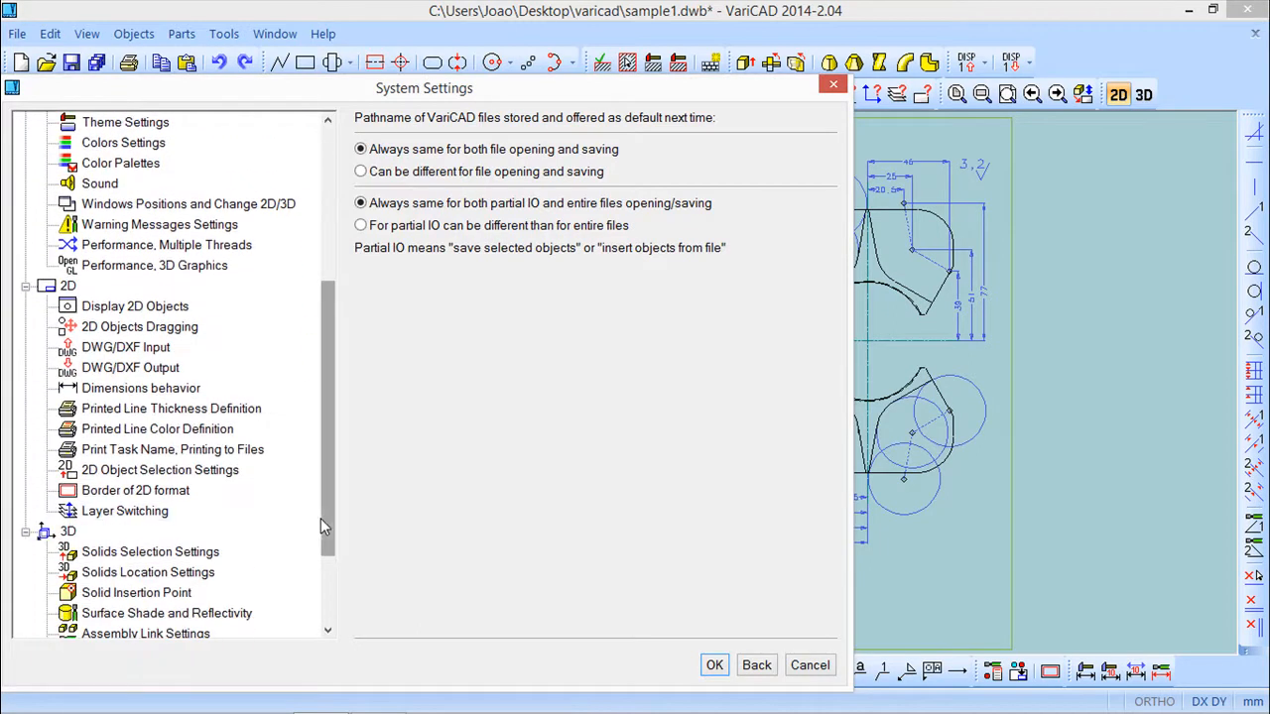
click(154, 470)
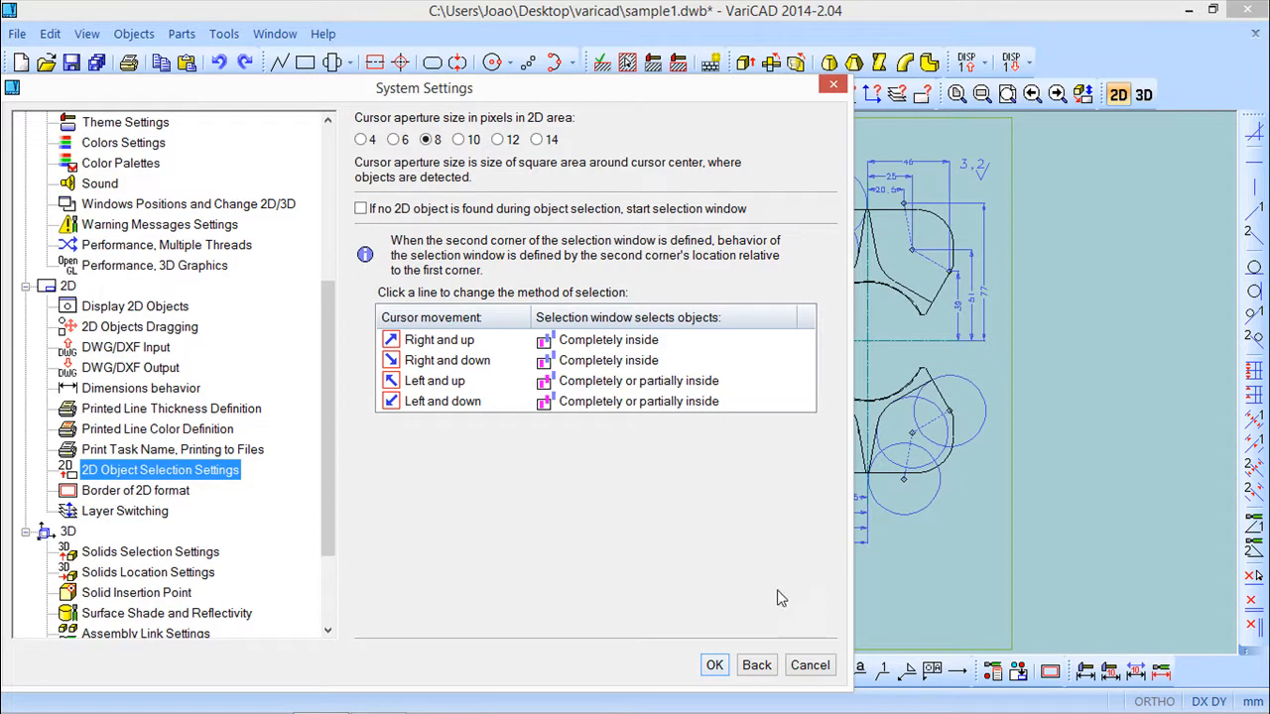
click(714, 665)
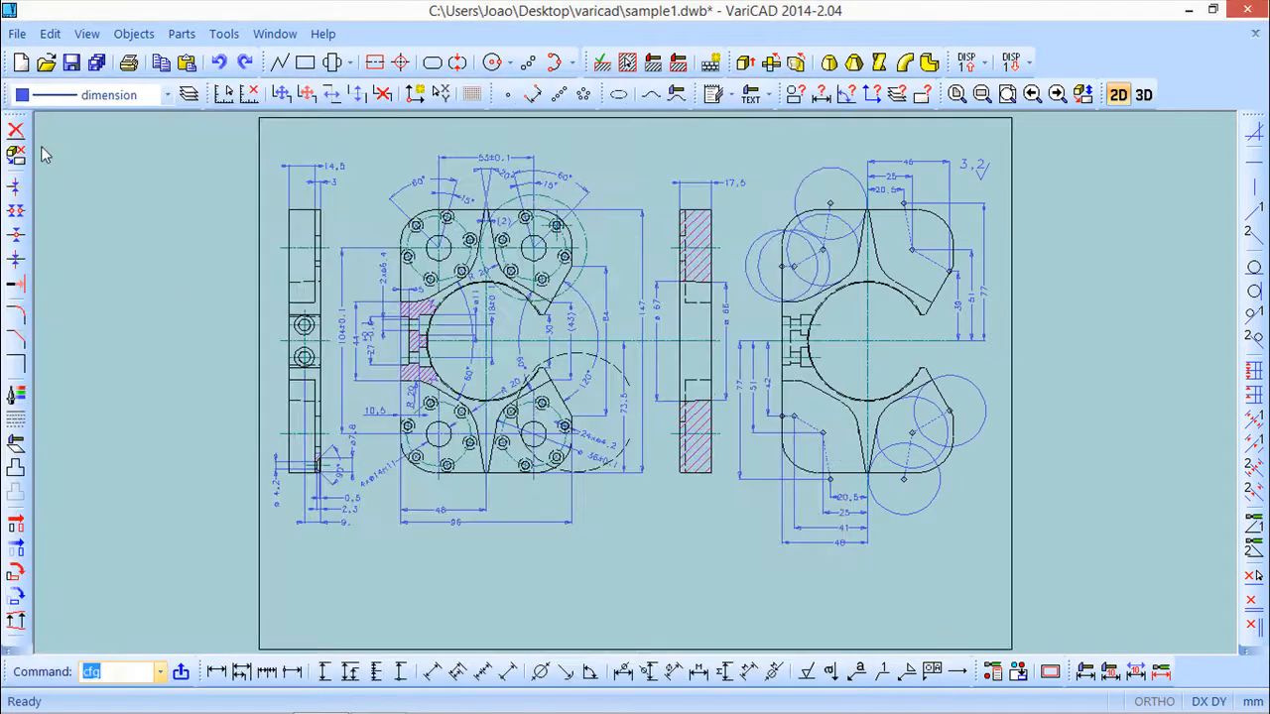
Step: Try picking objects and blank areas around the side and front views within the delete command, and cancel without deleting
click(15, 129)
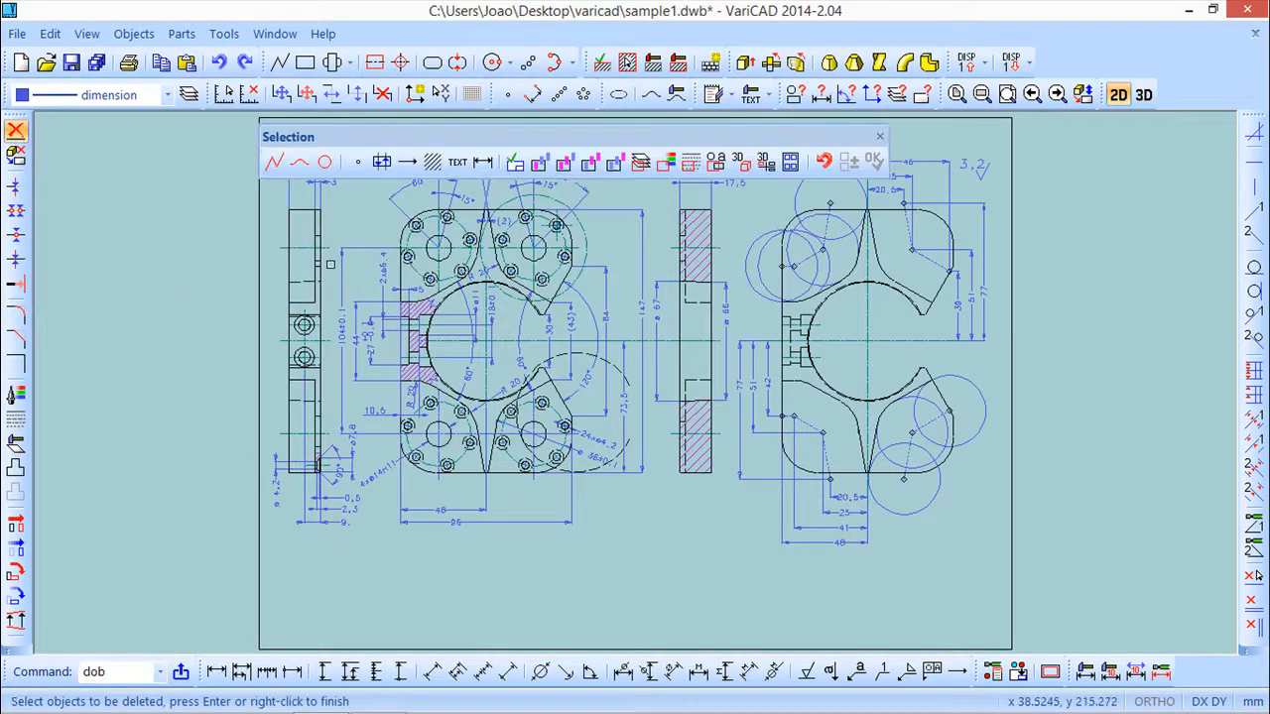
click(287, 311)
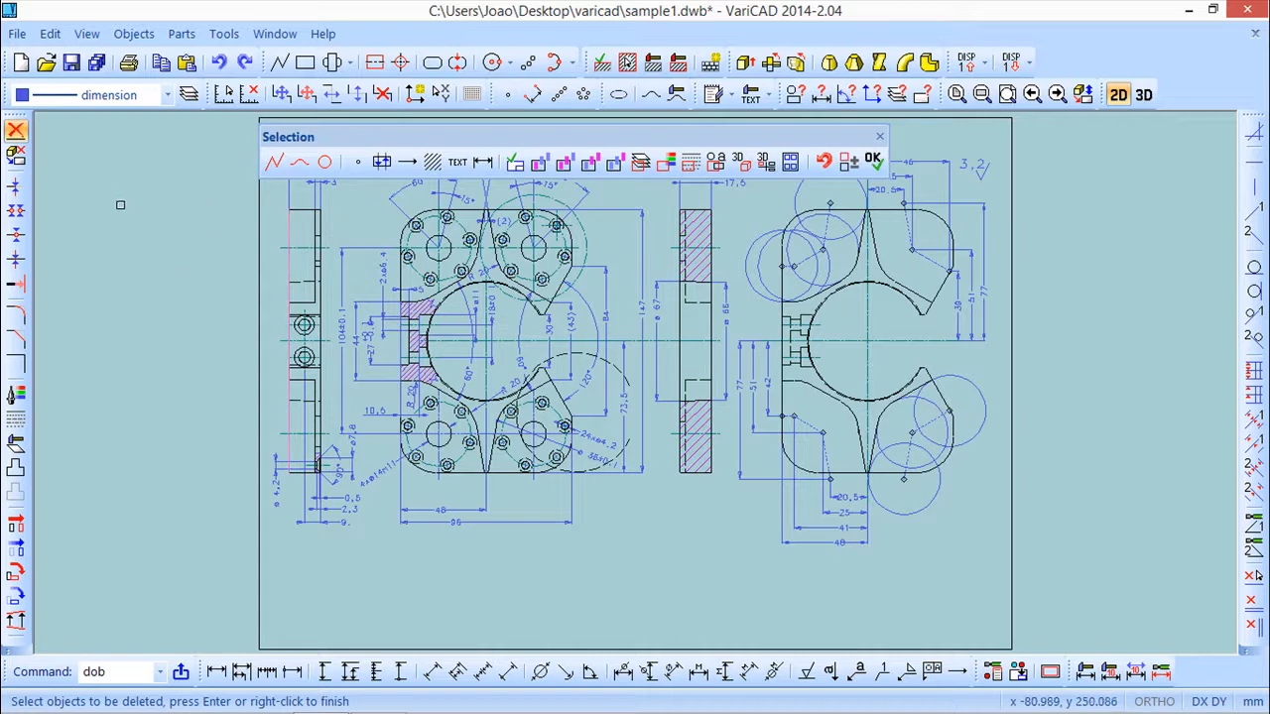
click(114, 202)
click(248, 355)
click(180, 288)
click(185, 275)
click(343, 327)
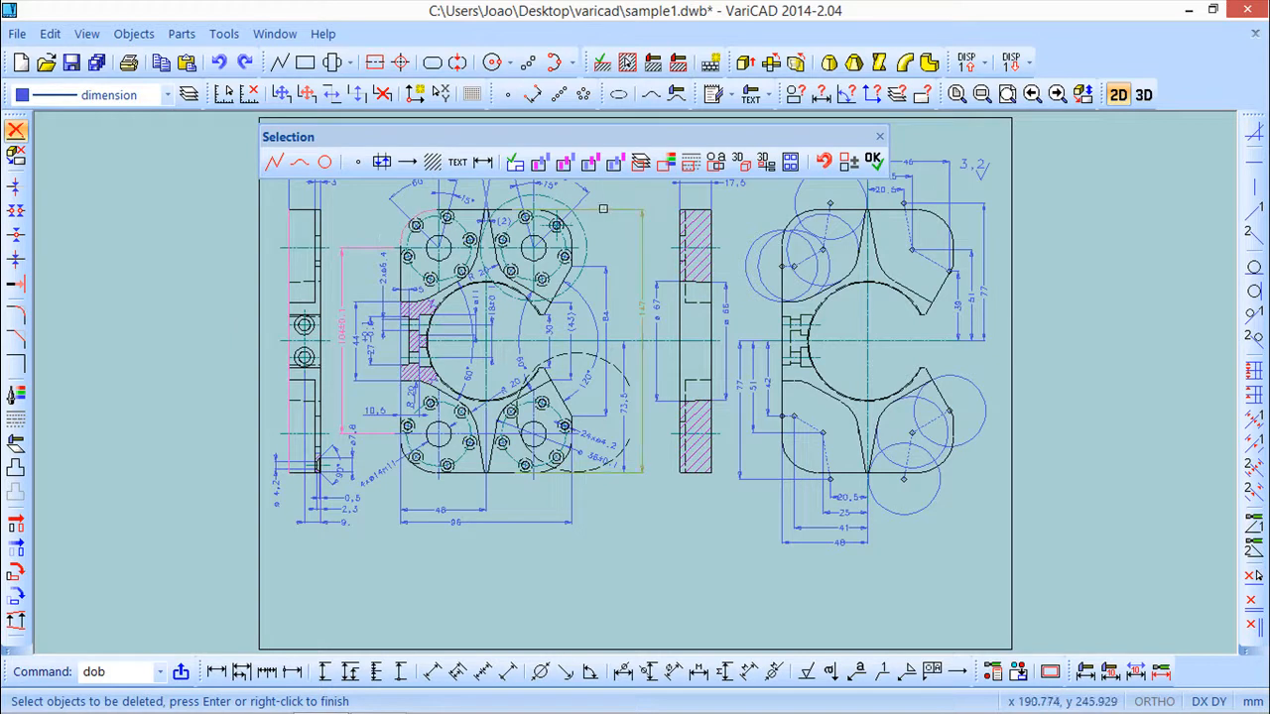
click(879, 137)
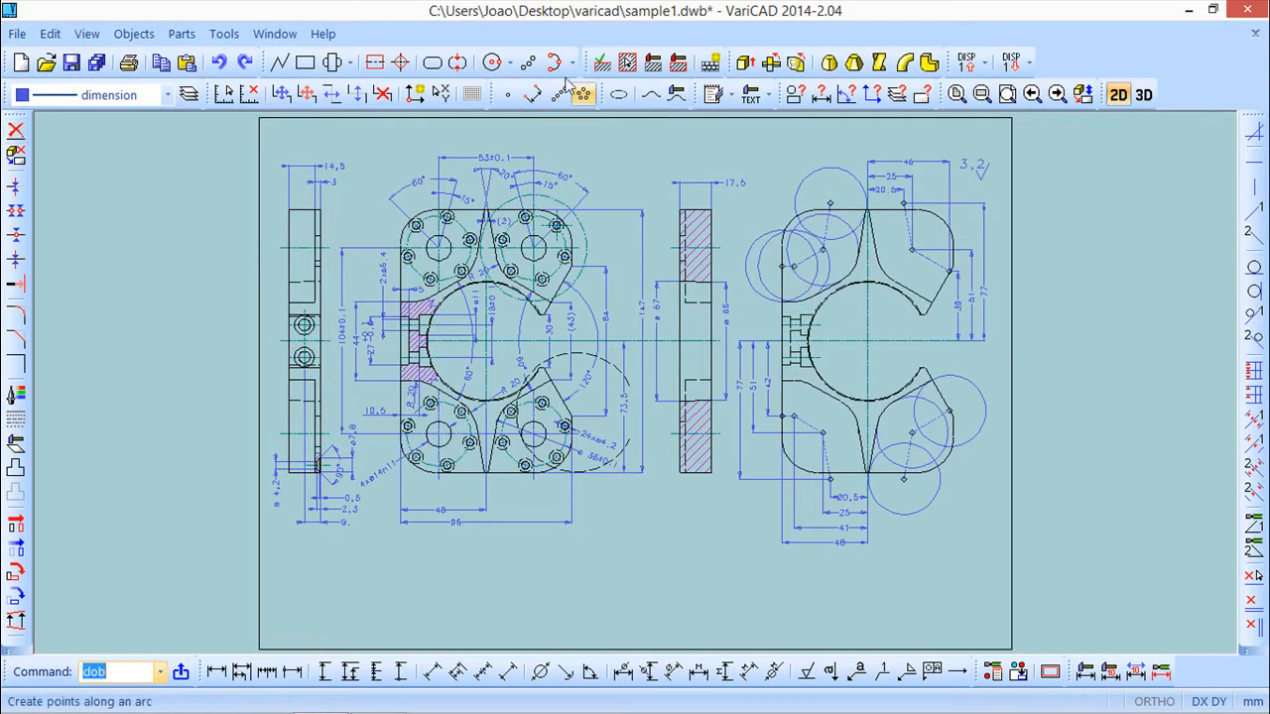
Step: Enable starting a selection window if no 2D object is found during object selection
click(224, 35)
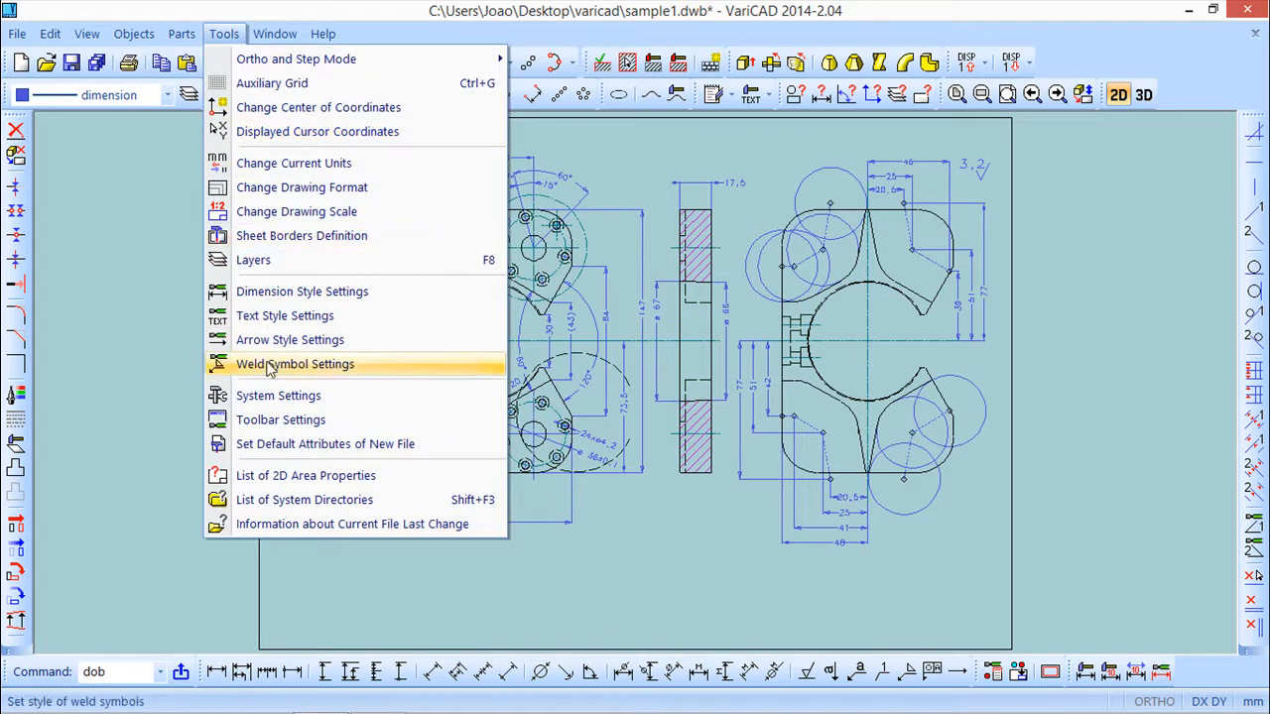
click(278, 400)
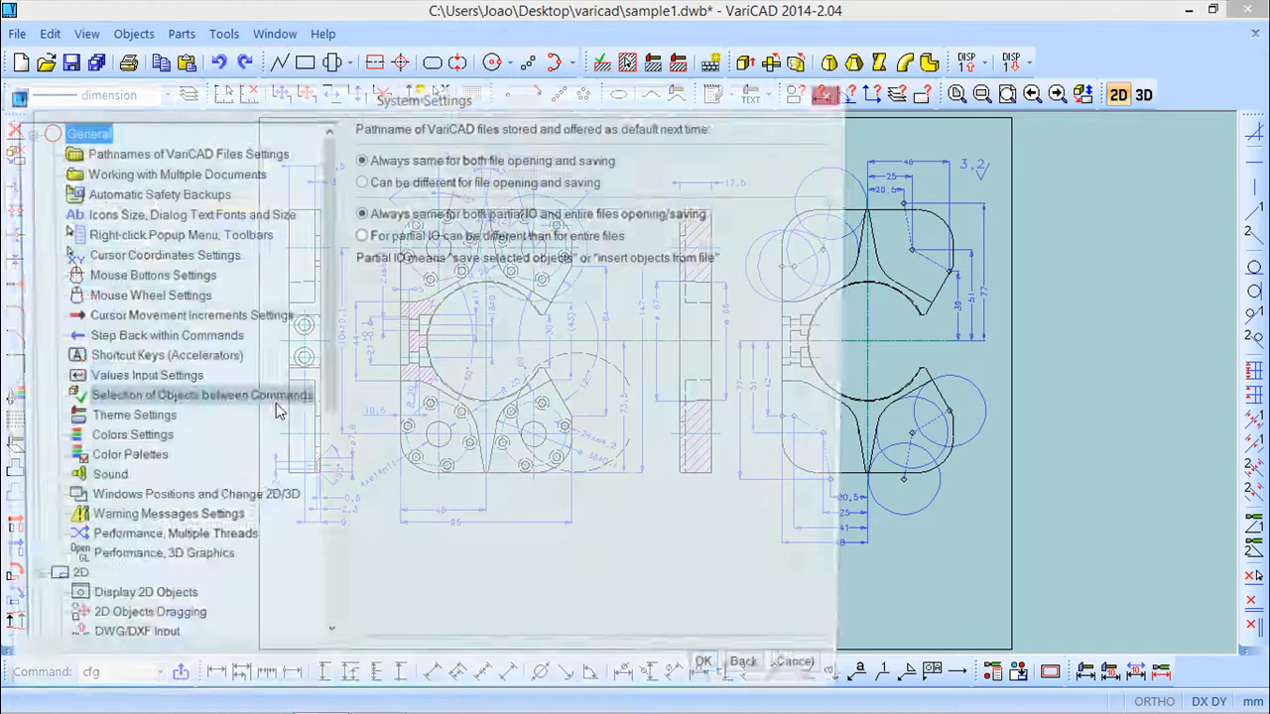
drag(330, 367, 354, 555)
click(149, 442)
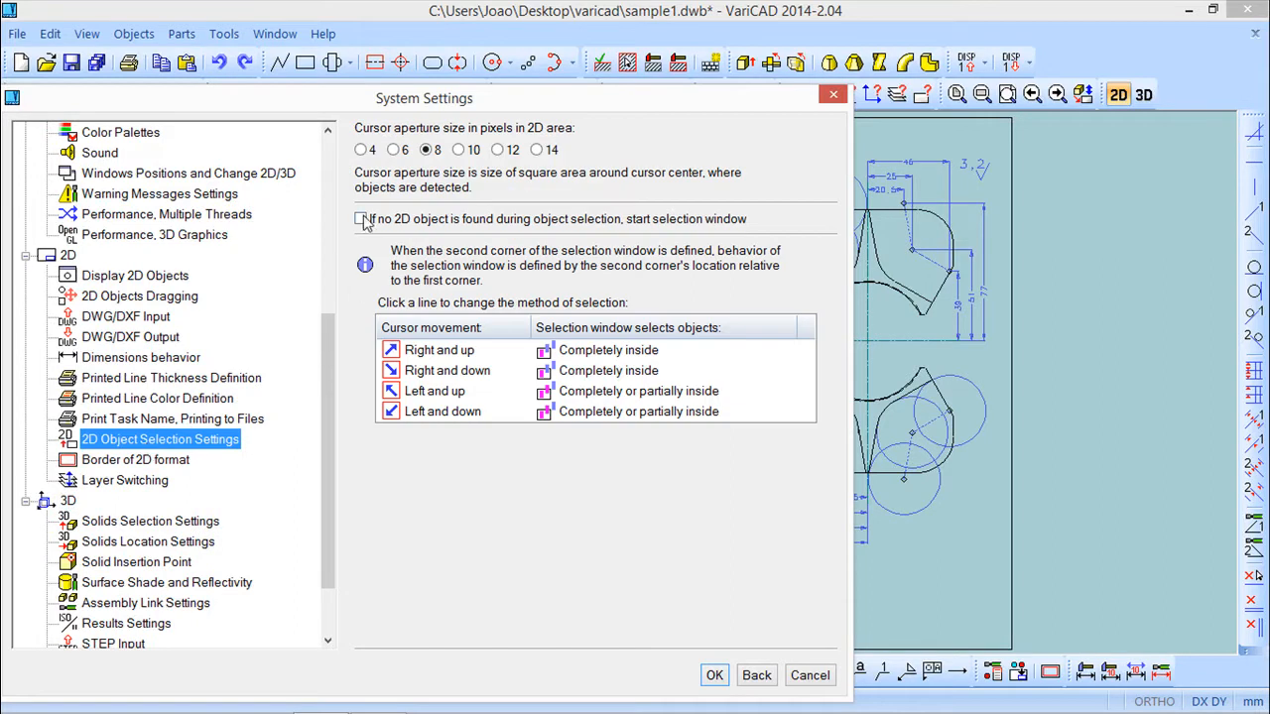
click(713, 675)
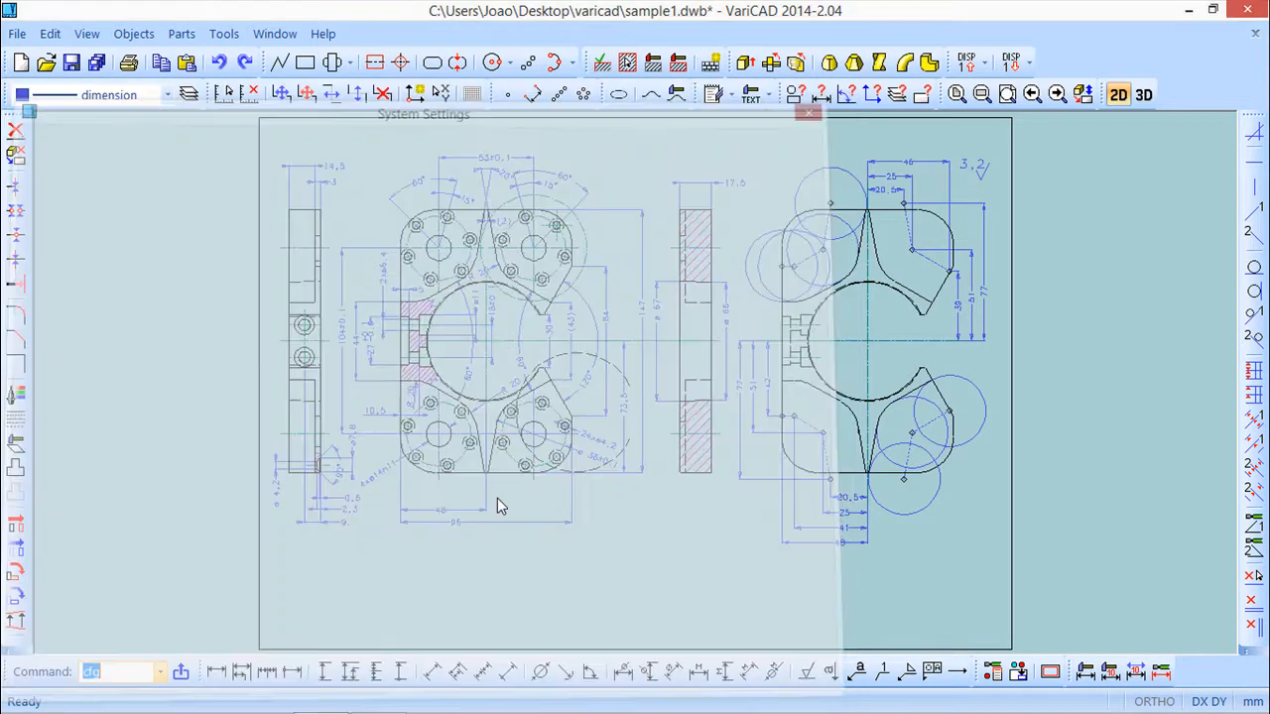
Step: Try a selection window across the front view, started from blank space within the delete command, and cancel the deletion
click(15, 129)
click(349, 209)
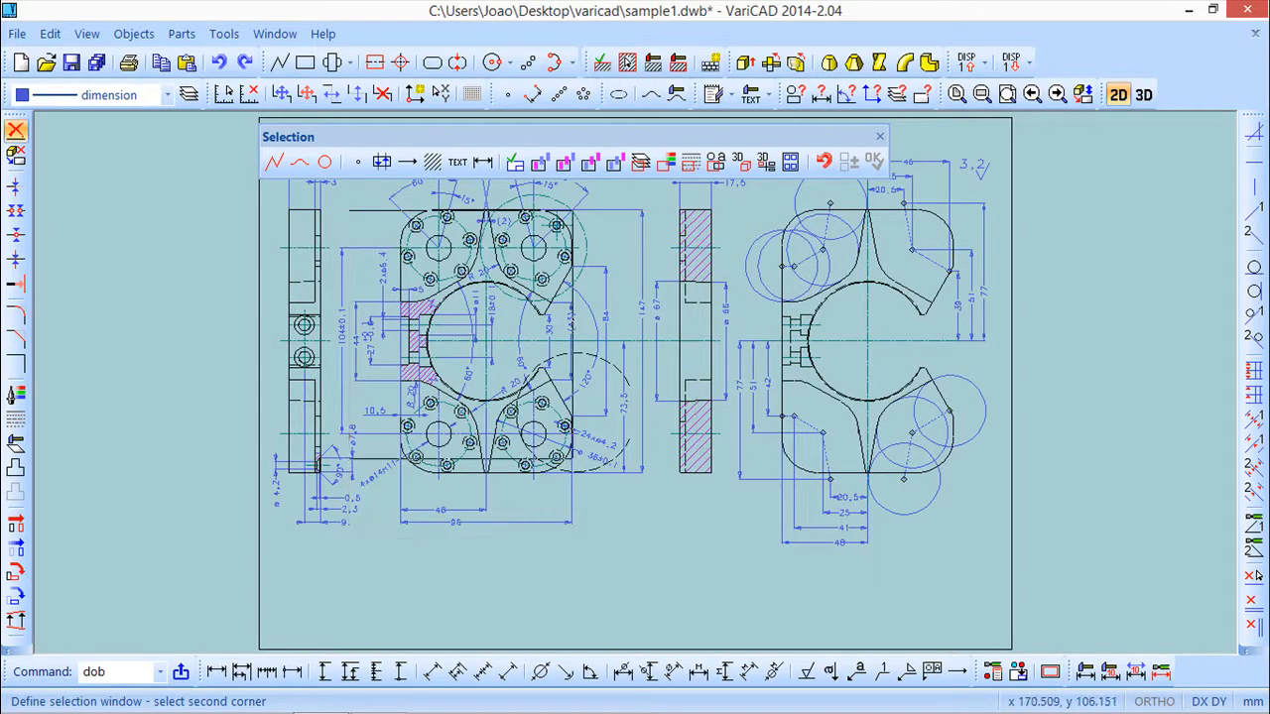
click(615, 464)
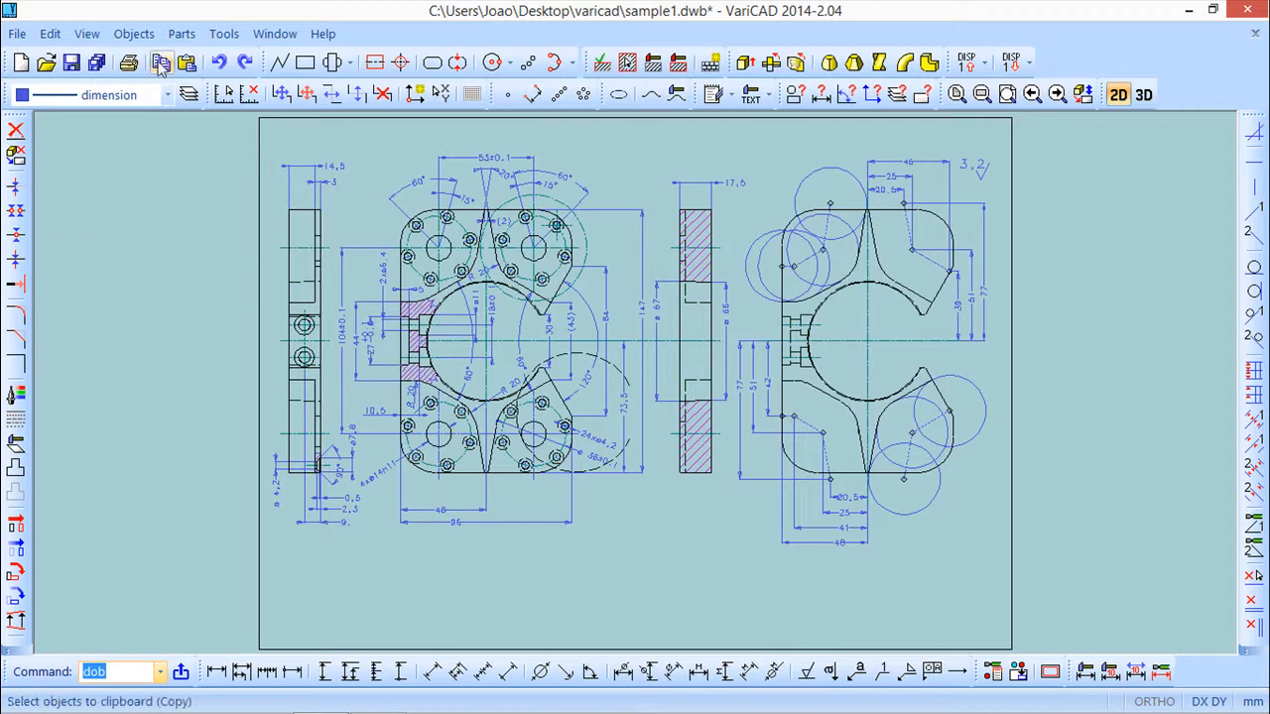
Step: Review which objects the selection window selects for each cursor movement direction in the 2D object selection settings
click(224, 34)
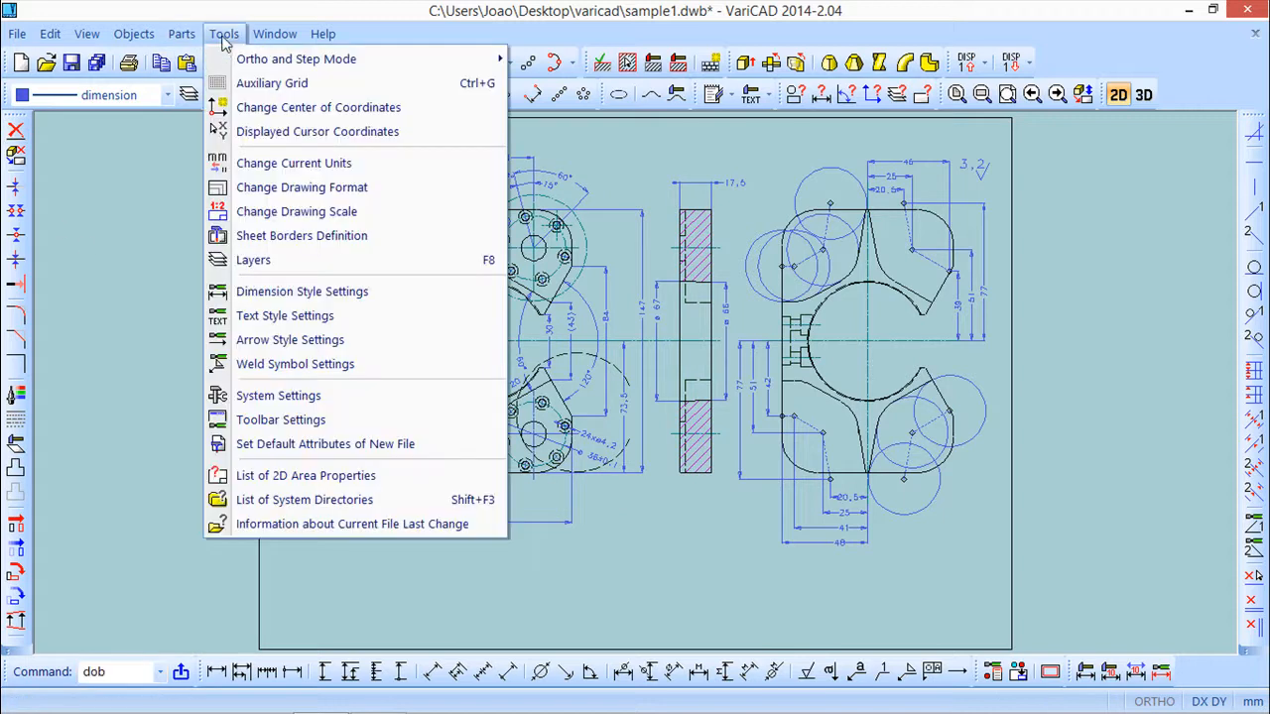
click(316, 396)
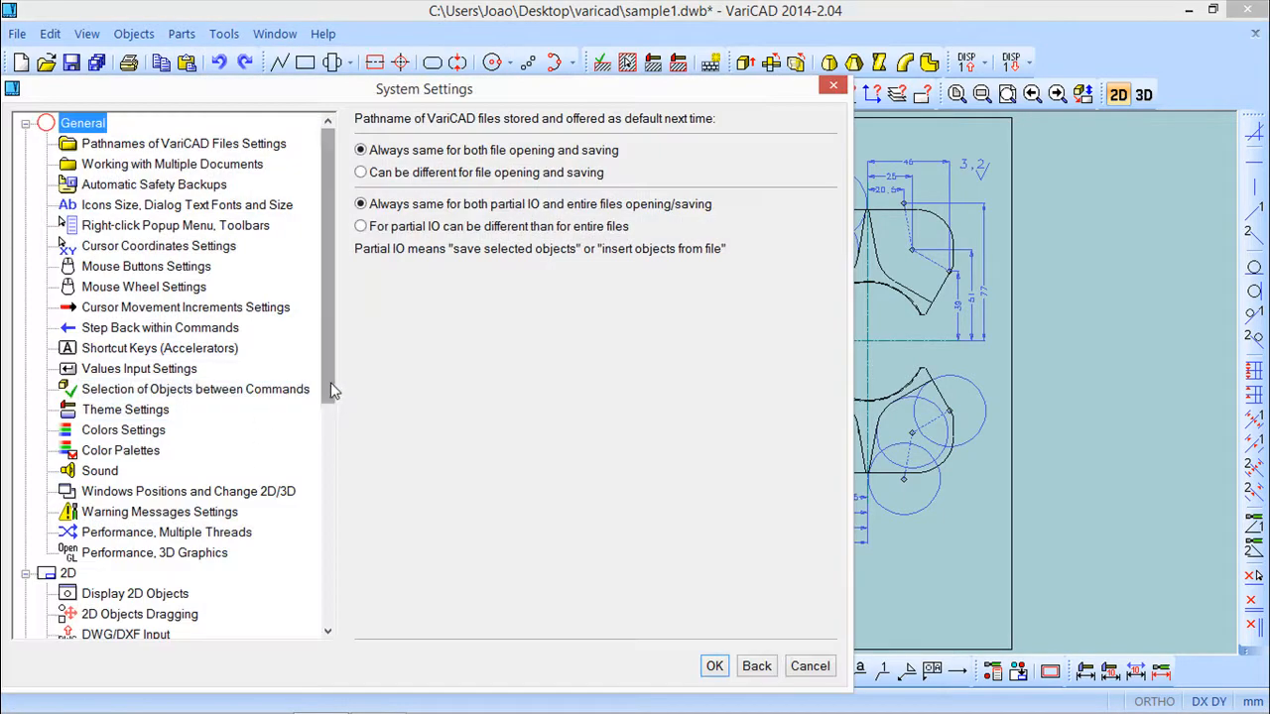
drag(333, 395, 334, 515)
scroll(333, 516, down, 1)
click(159, 470)
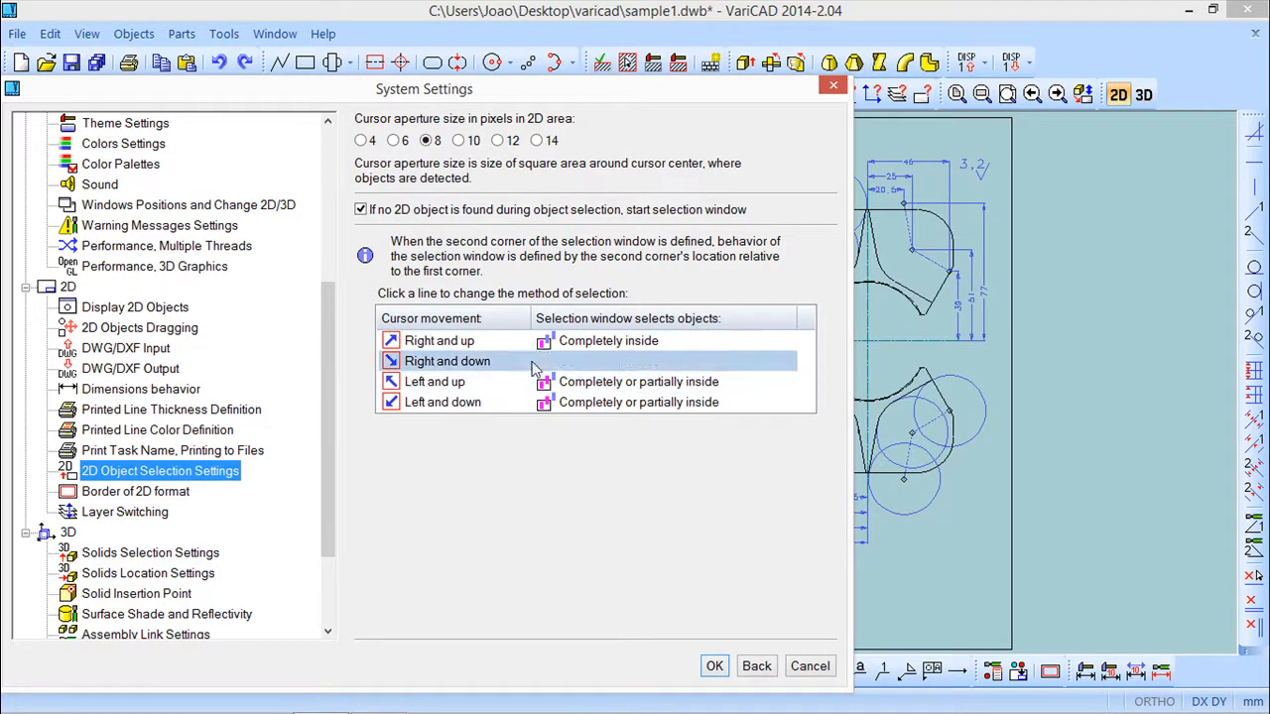
click(713, 666)
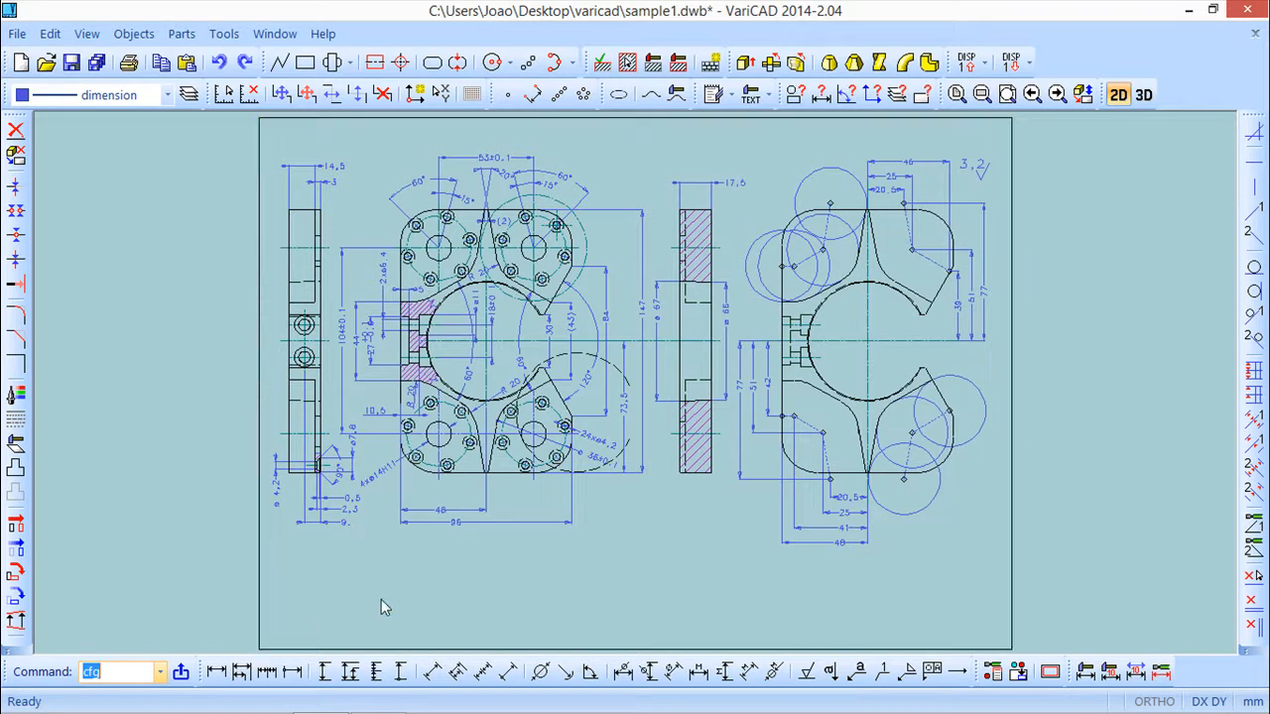
Step: Define a new 2D coordinates center at the center of the large circle in the rightmost drawing view
click(280, 64)
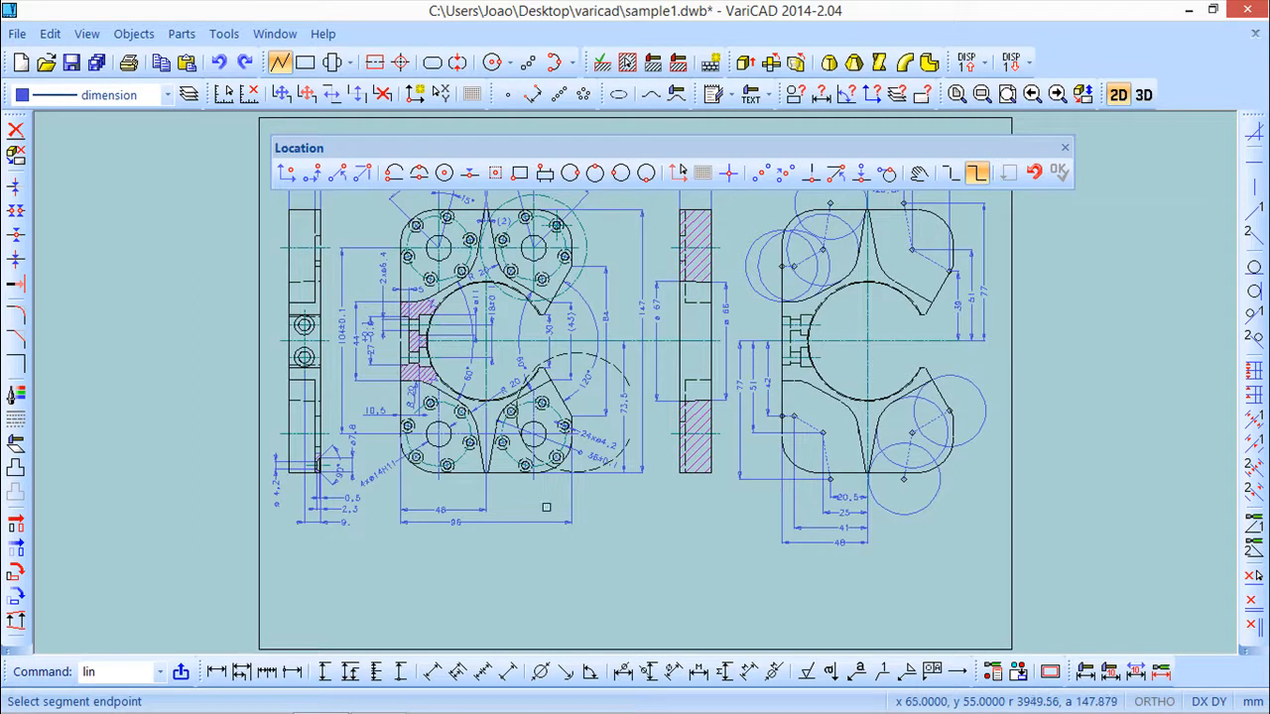
click(1064, 149)
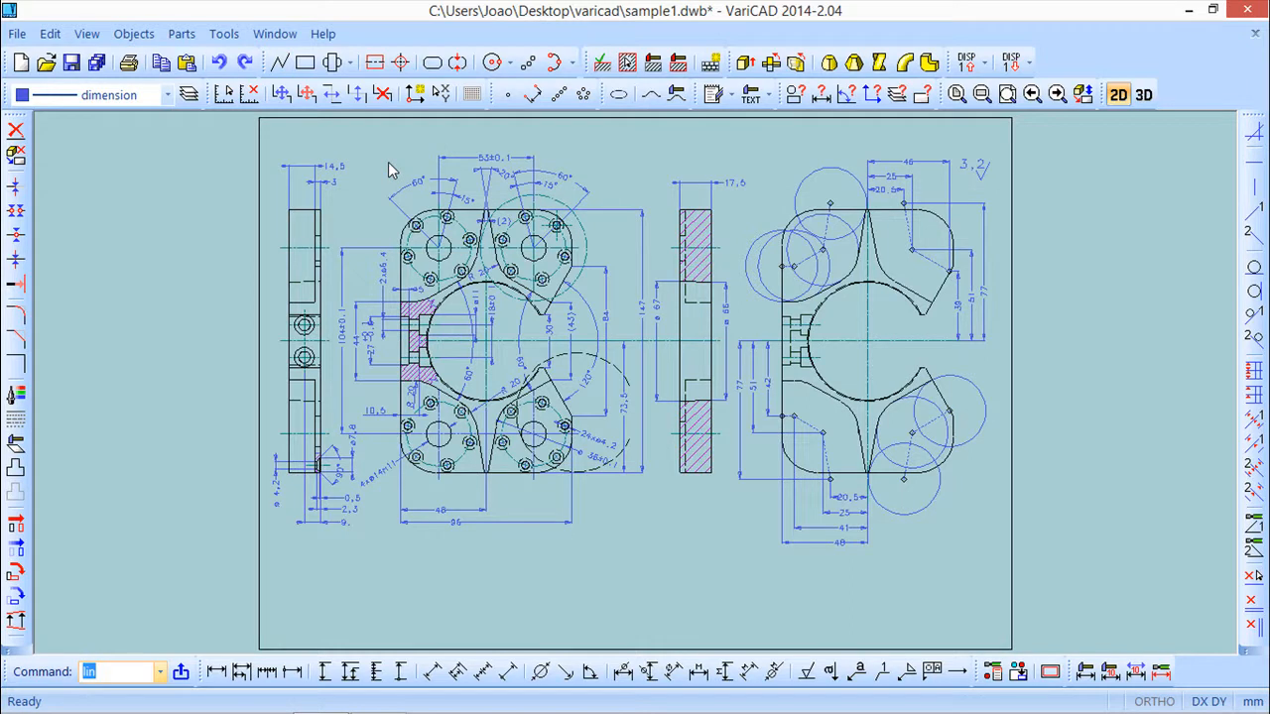
click(223, 34)
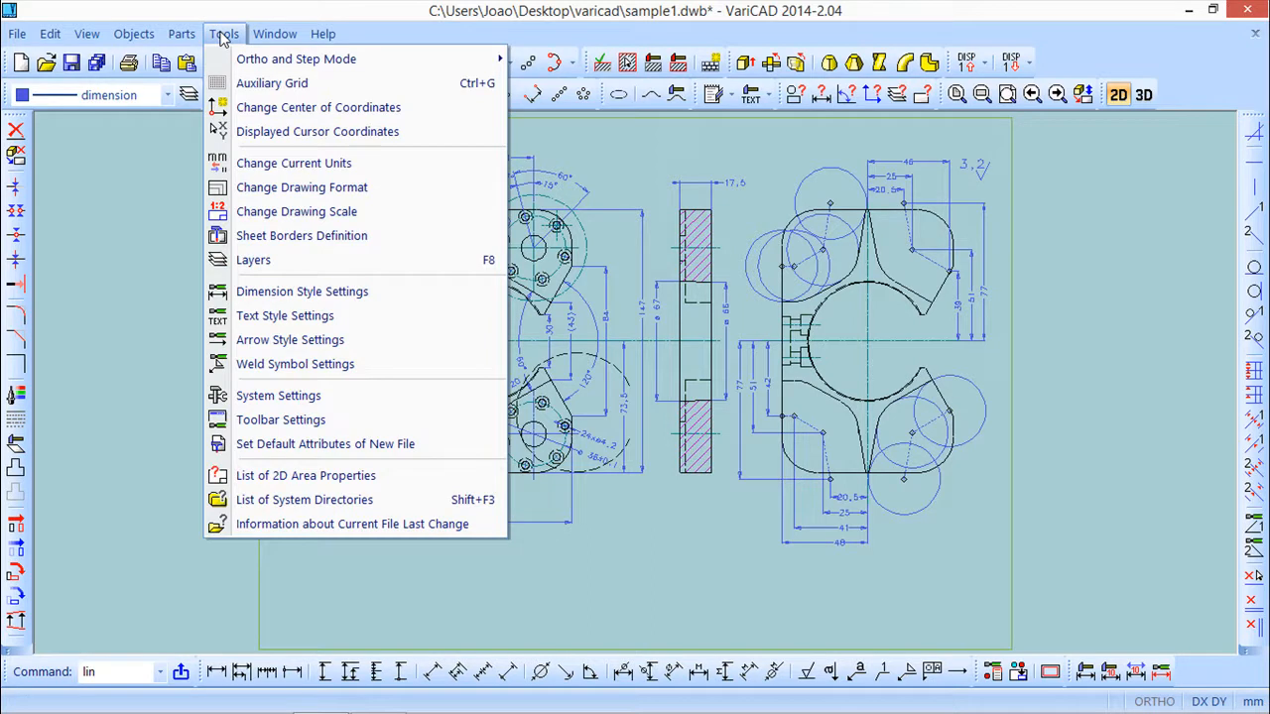
click(265, 111)
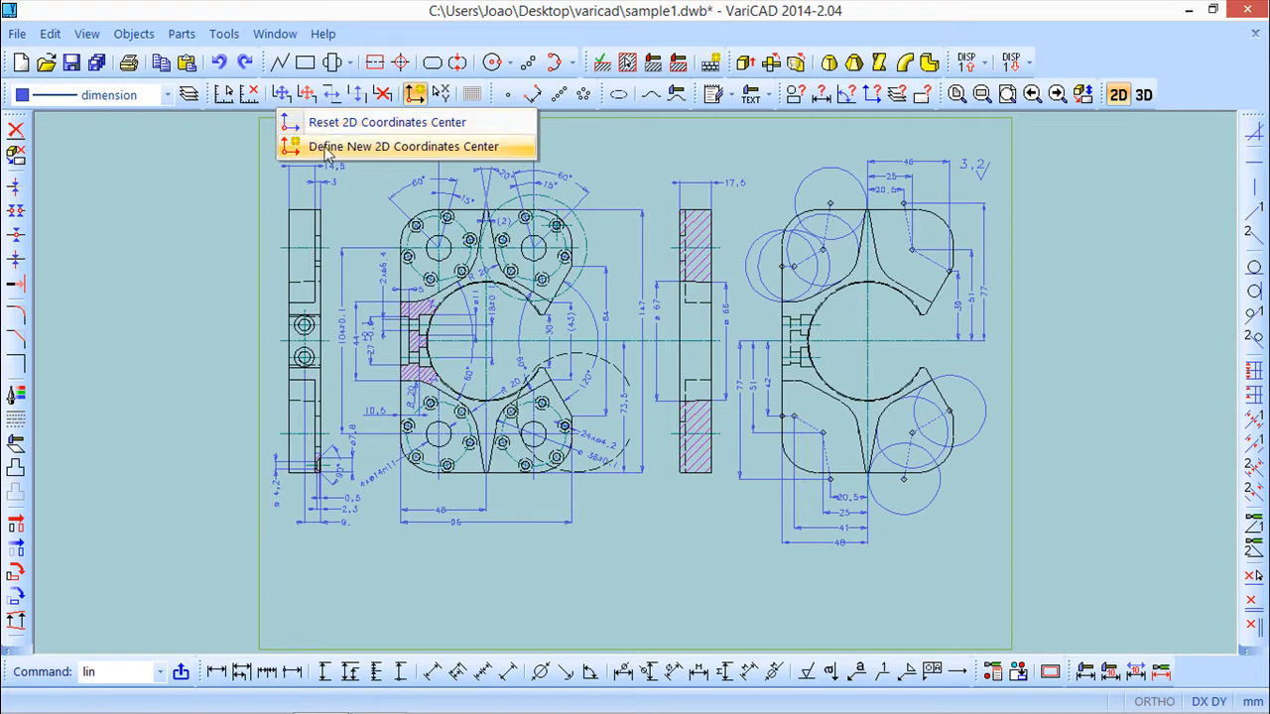
click(445, 148)
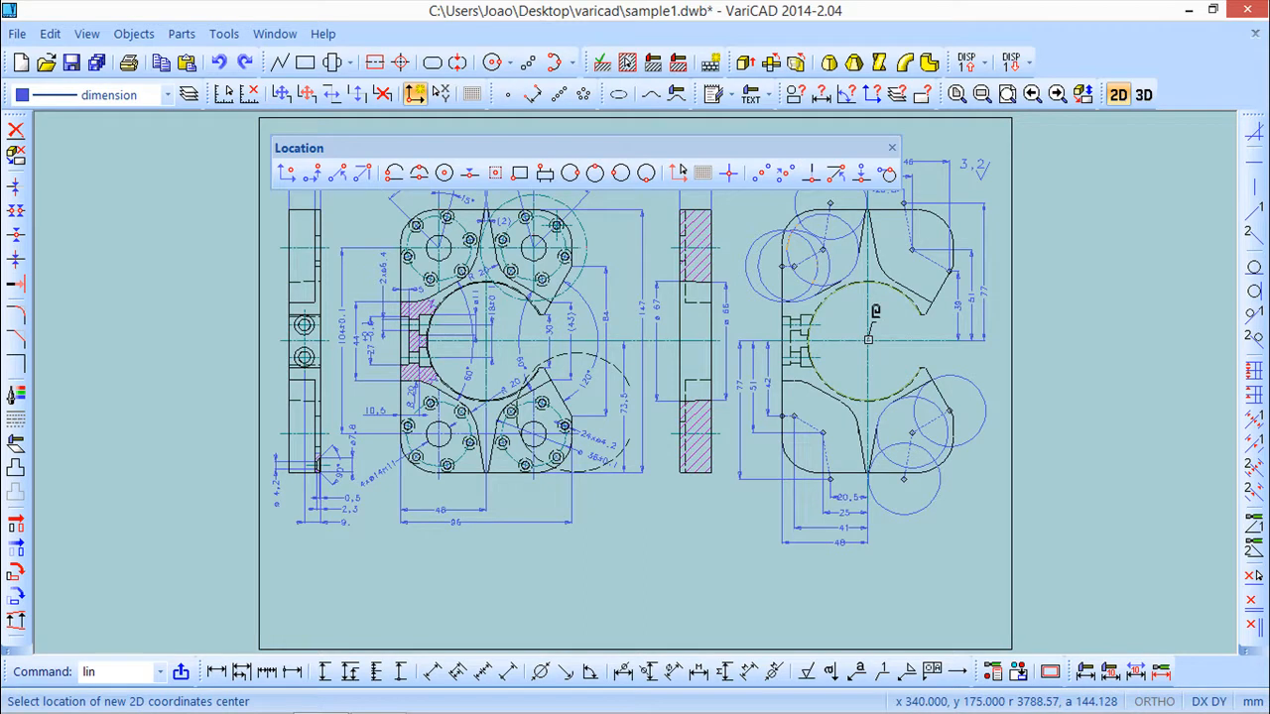
click(868, 339)
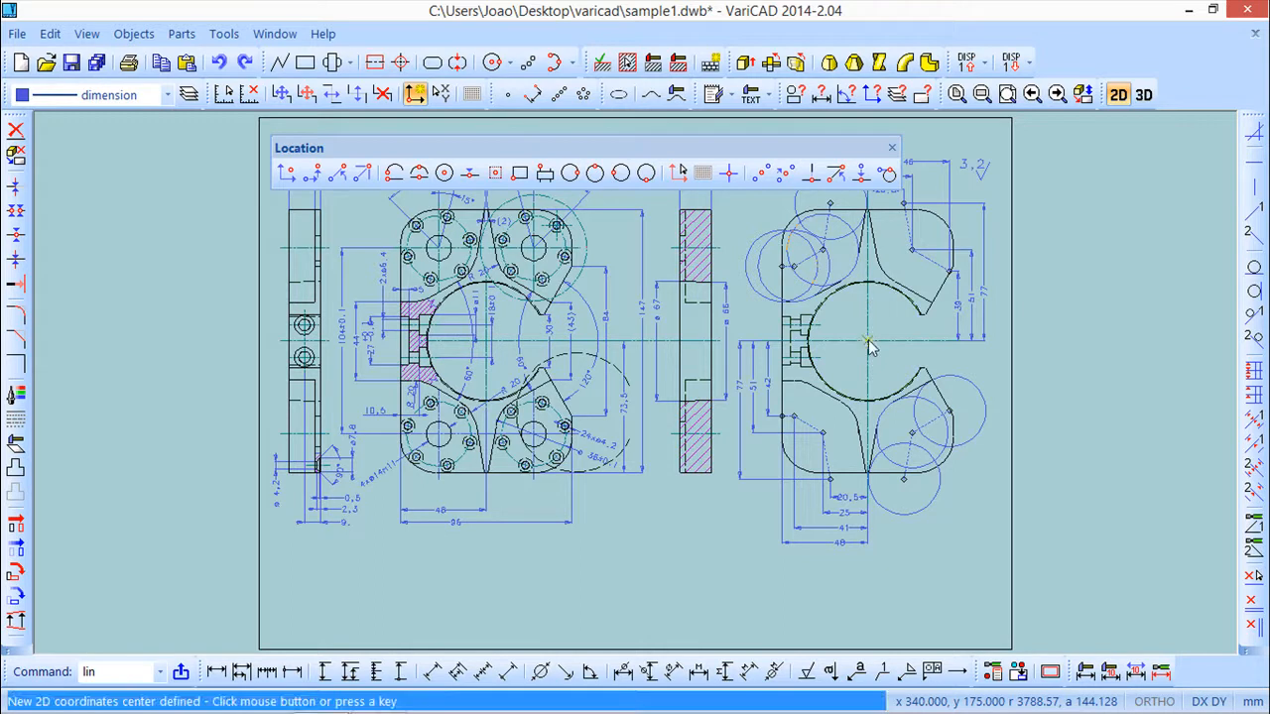
Step: Finish defining the 2D coordinates center and check cursor coordinates relative to it within the line command, without drawing anything
click(869, 344)
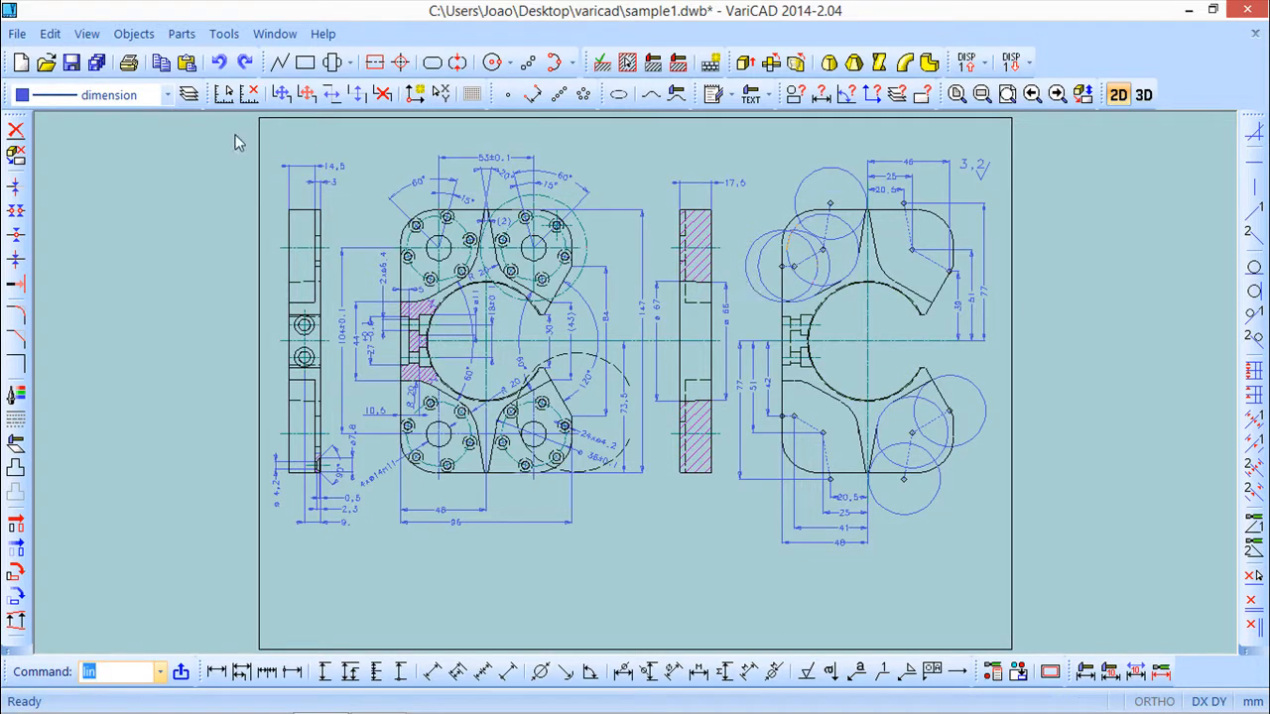
click(279, 65)
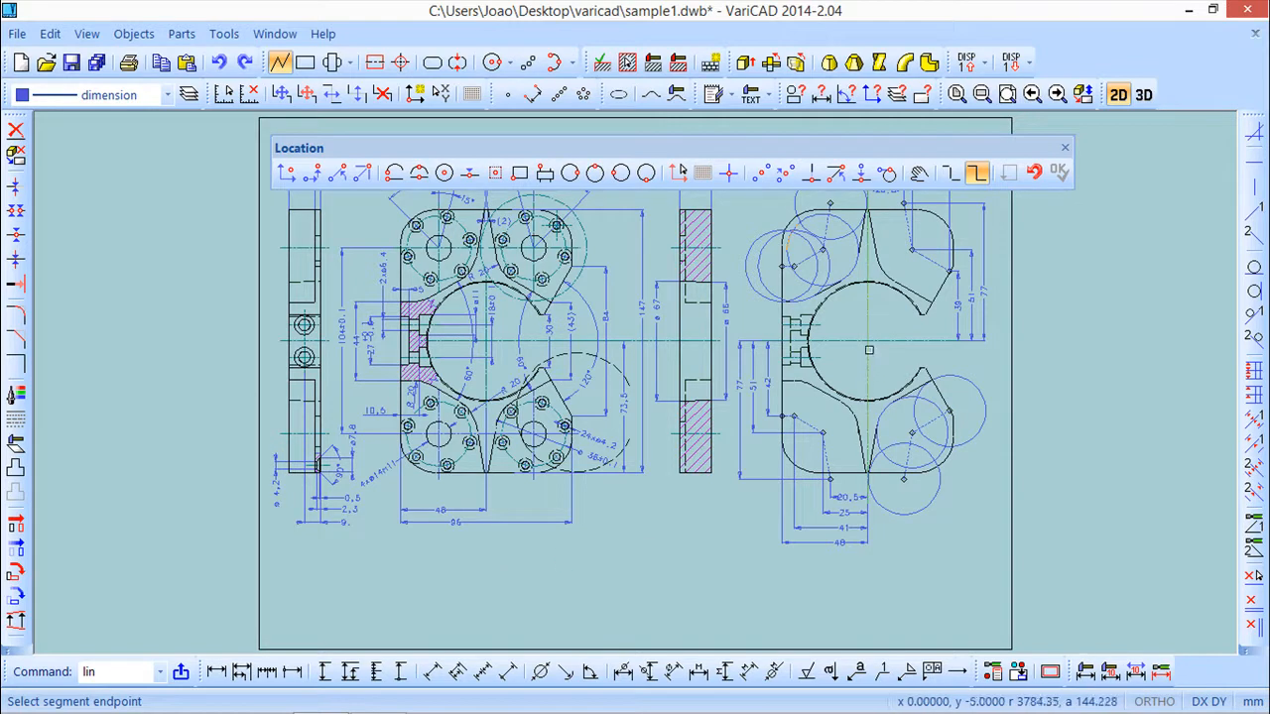
click(1064, 149)
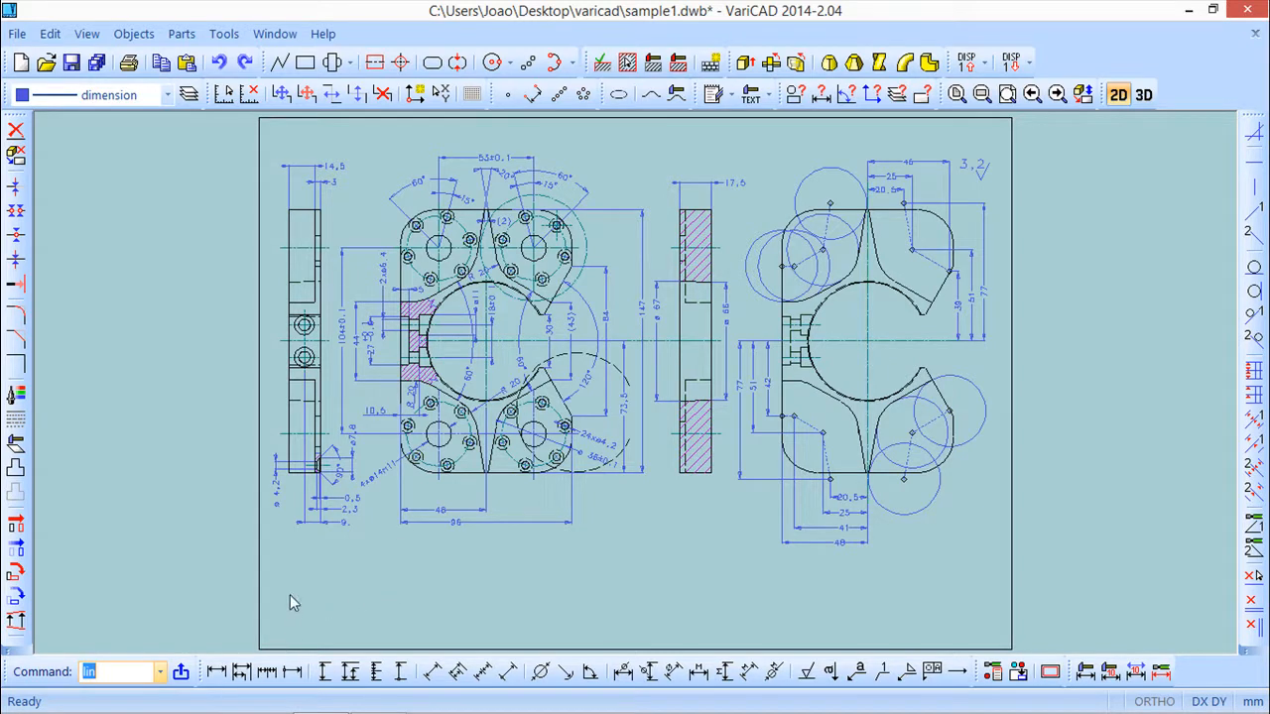
Step: Reset the 2D coordinates center and check the cursor coordinates within the line command, without drawing anything
click(224, 33)
click(299, 110)
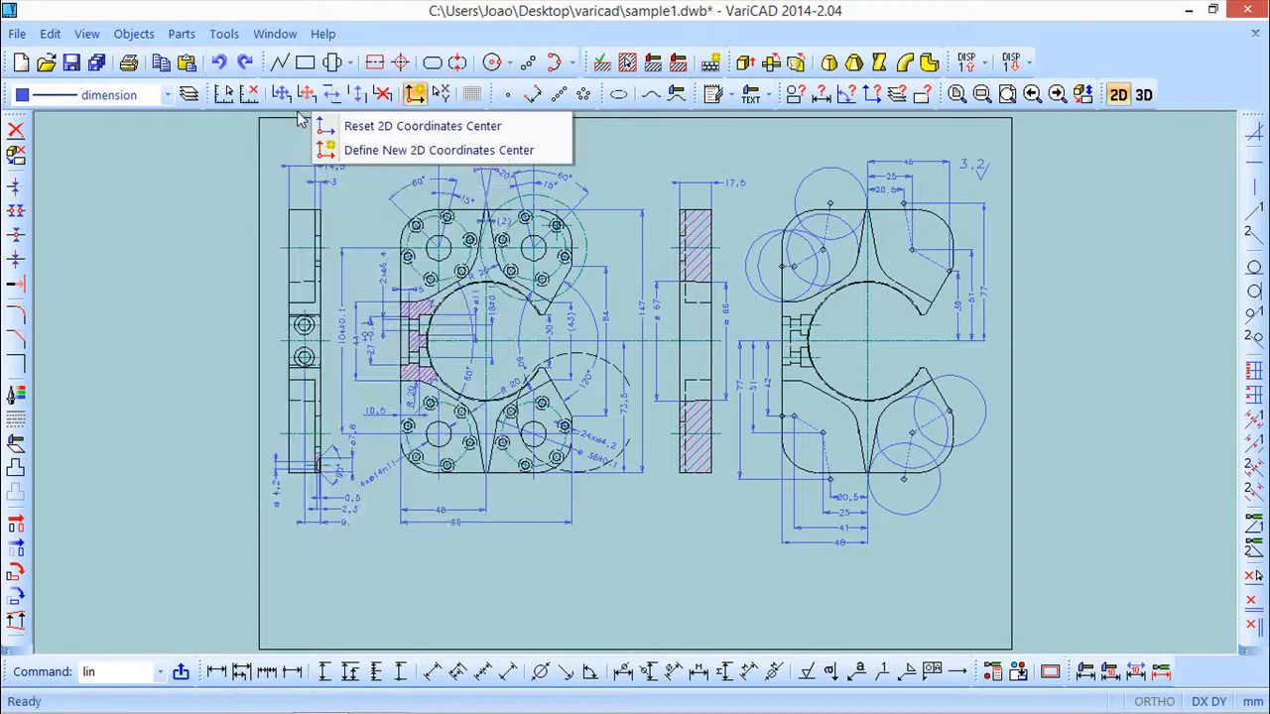
click(379, 128)
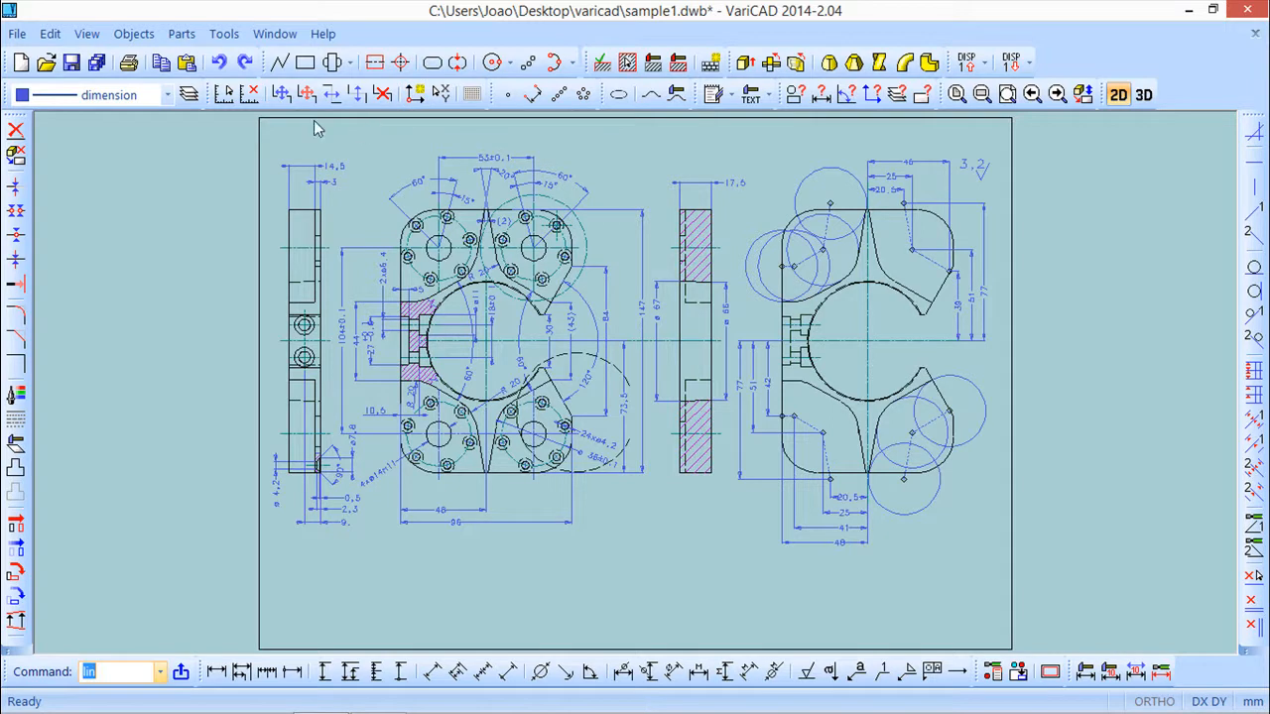
click(279, 62)
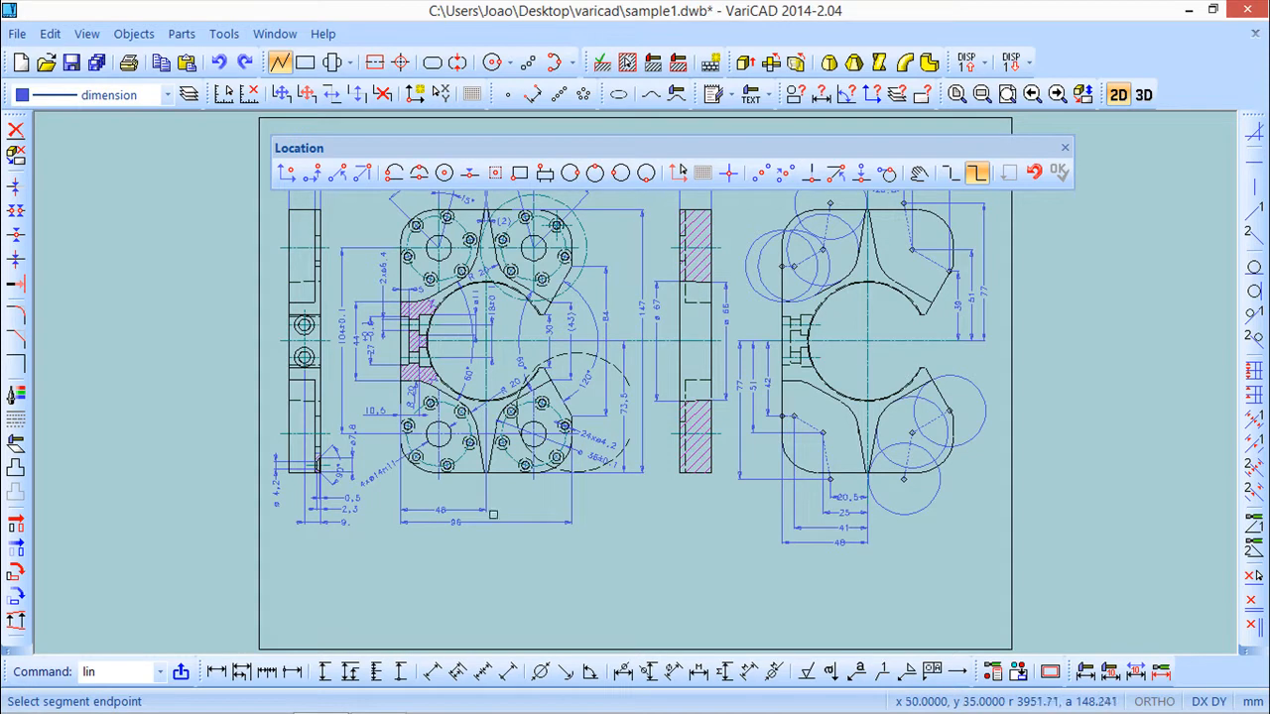
click(1064, 148)
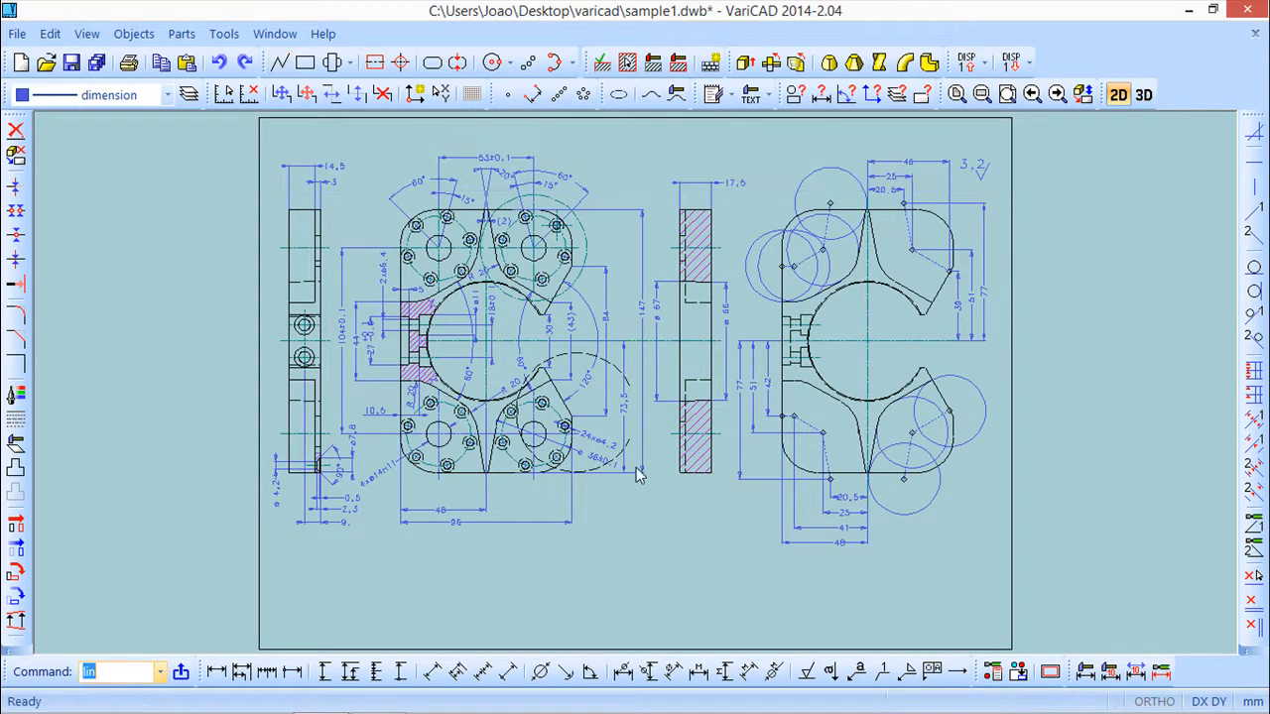